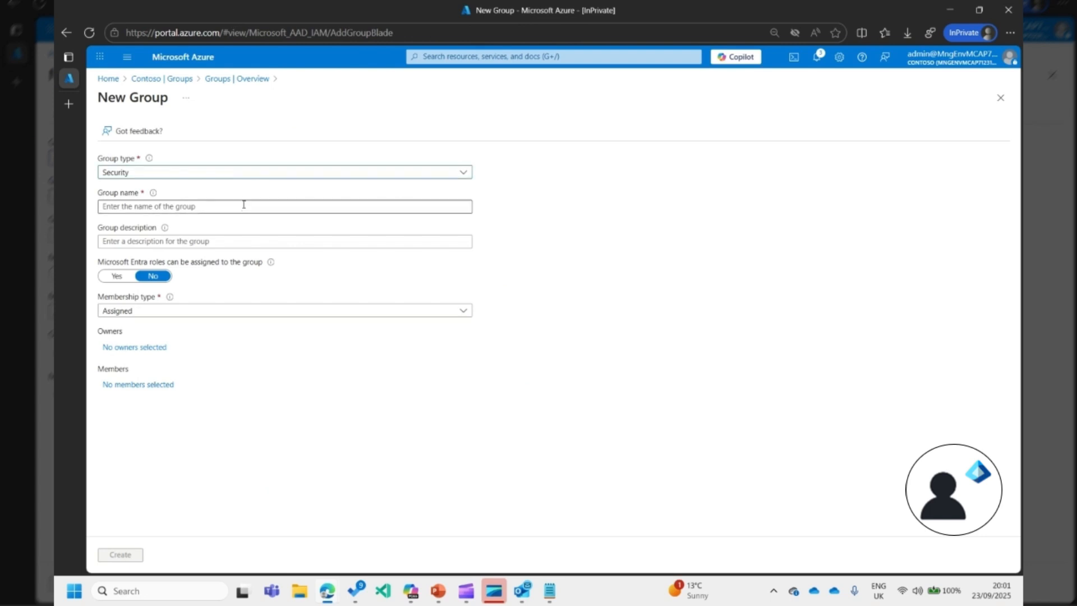
- Create the 'GitHub Copilot User' security group with System Administrator and another user as owners, plus two members
left_click(243, 209)
type("GitHub Co")
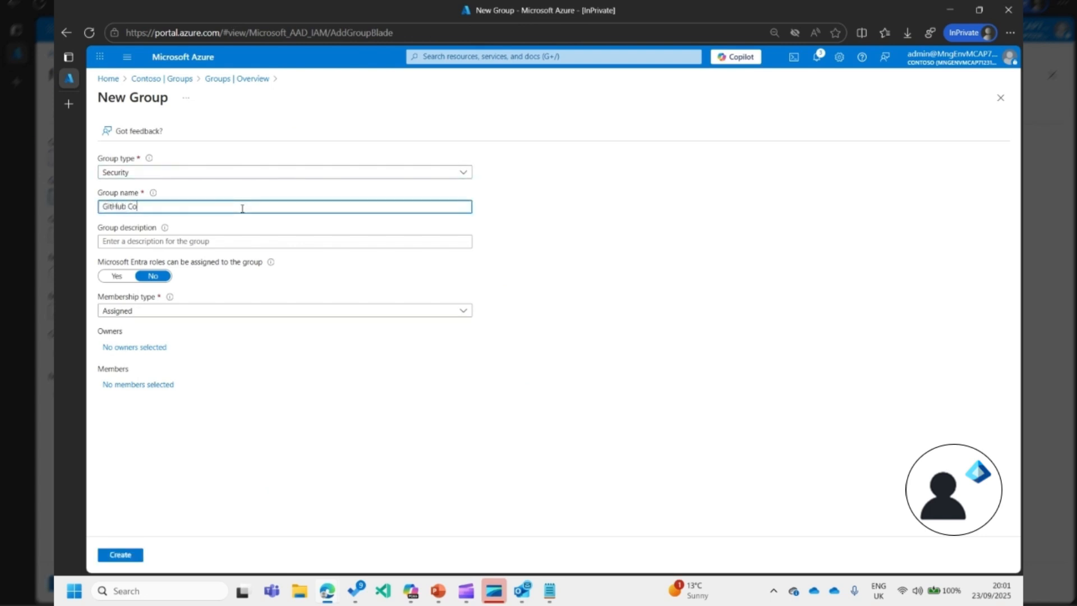
type("pilot Users")
left_click(218, 240)
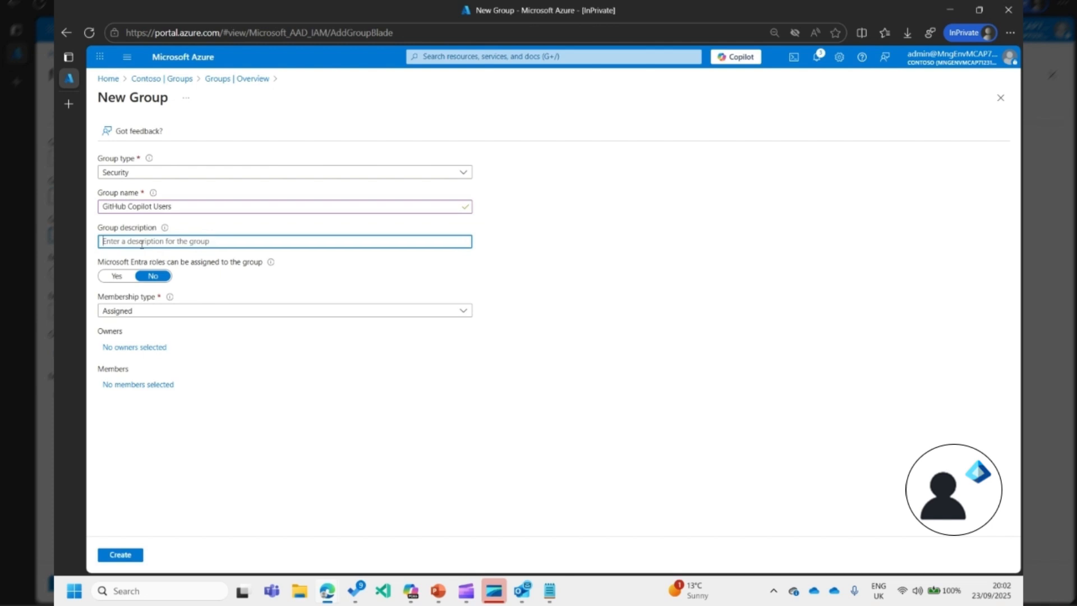
left_click(140, 347)
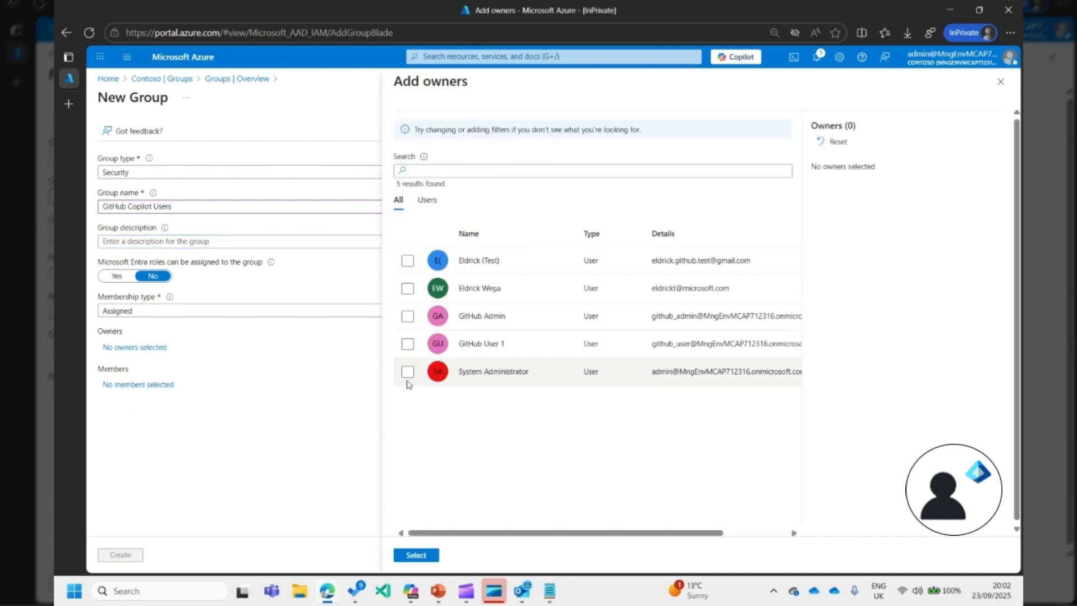
left_click(407, 371)
left_click(407, 287)
left_click(416, 555)
left_click(138, 384)
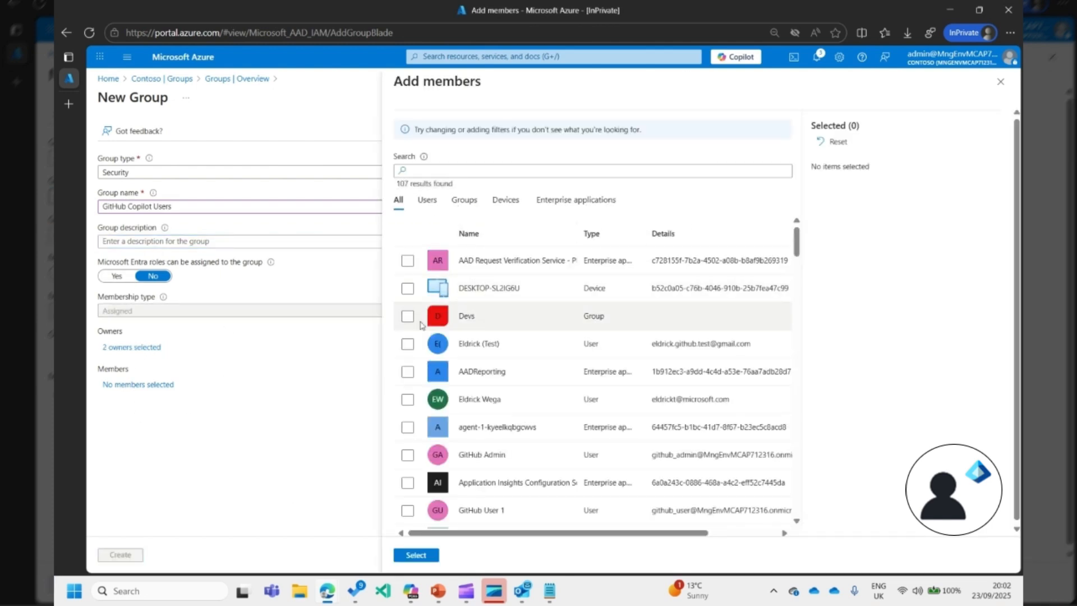
left_click(407, 399)
left_click(408, 343)
left_click(416, 554)
left_click(120, 554)
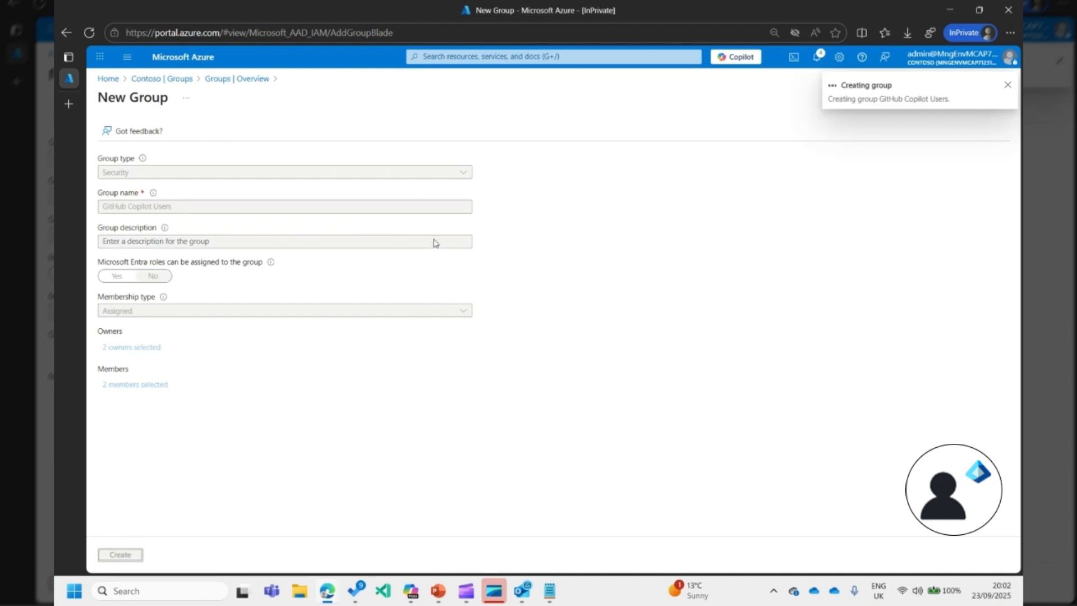
- Create the 'GitHub Admins' security group with two owners and two members, then list all groups
left_click(279, 131)
left_click(260, 206)
type("GitHub Admins")
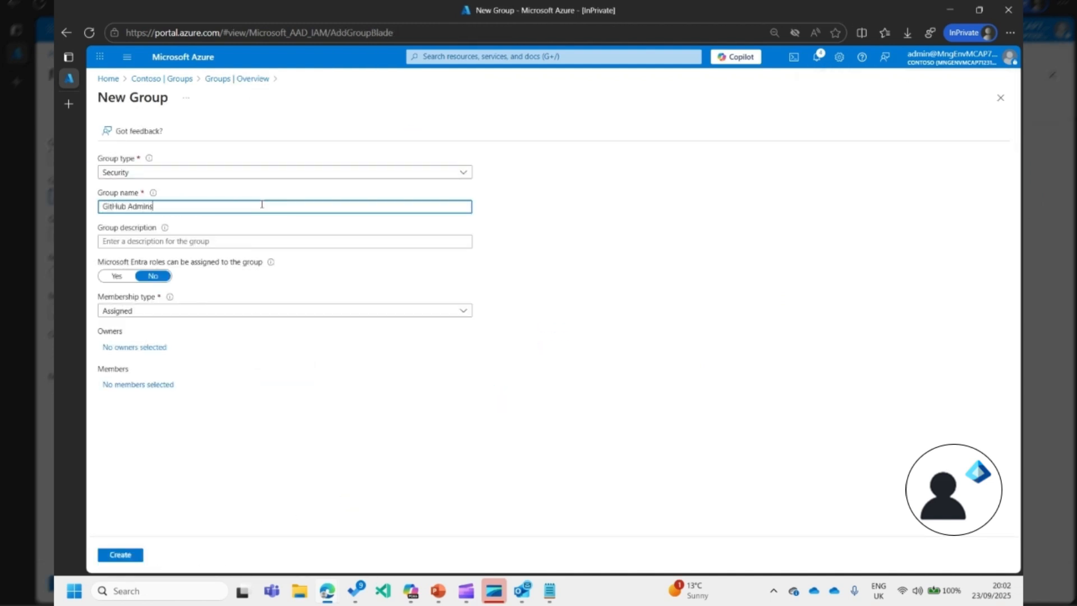
left_click(162, 347)
left_click(407, 372)
left_click(407, 288)
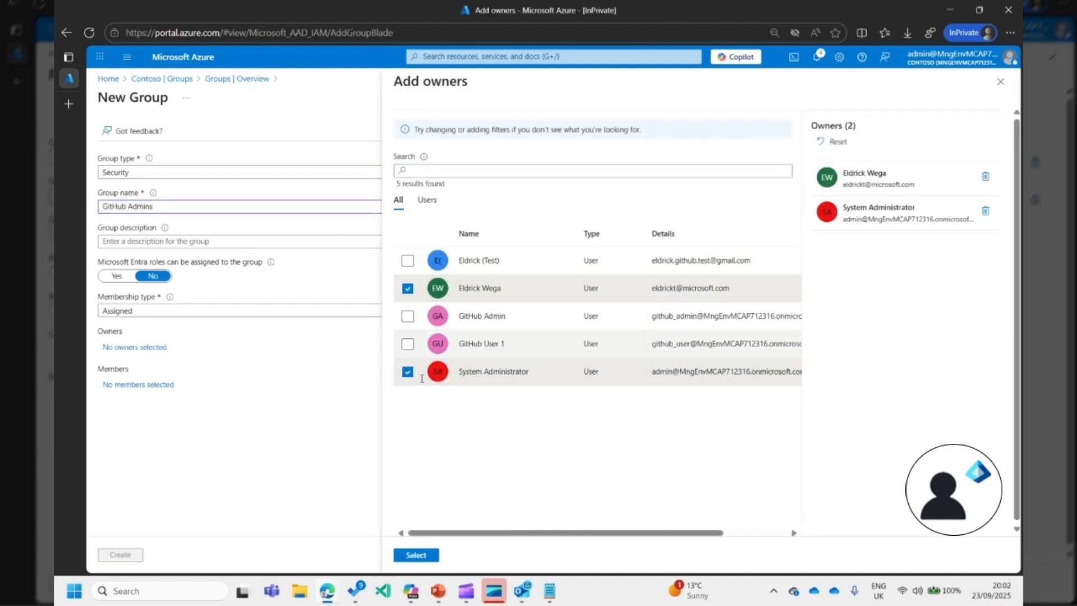
left_click(415, 555)
left_click(160, 384)
left_click(407, 341)
left_click(407, 364)
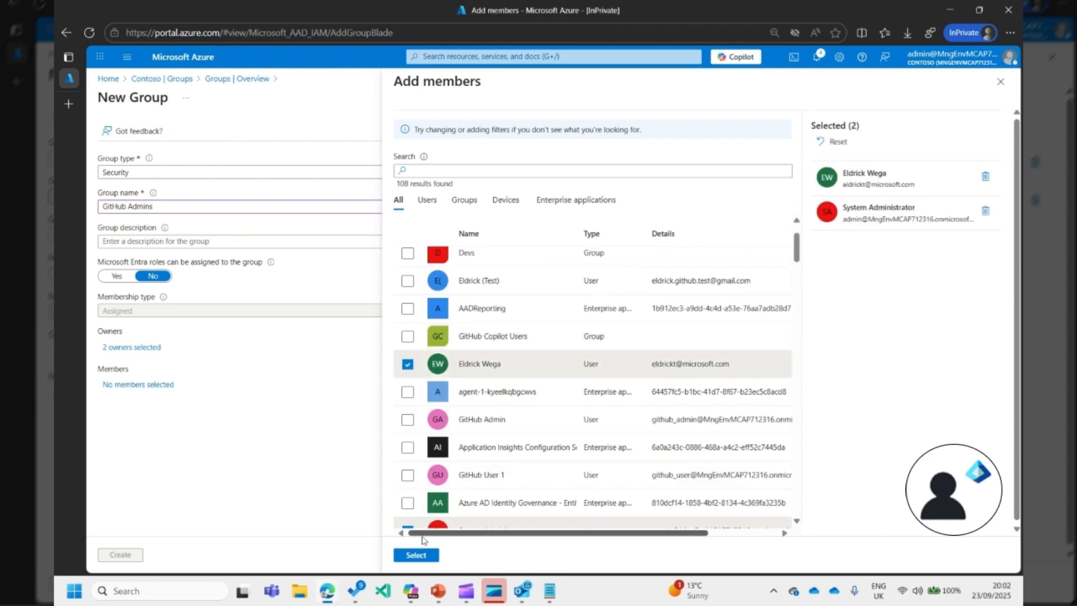
left_click(415, 555)
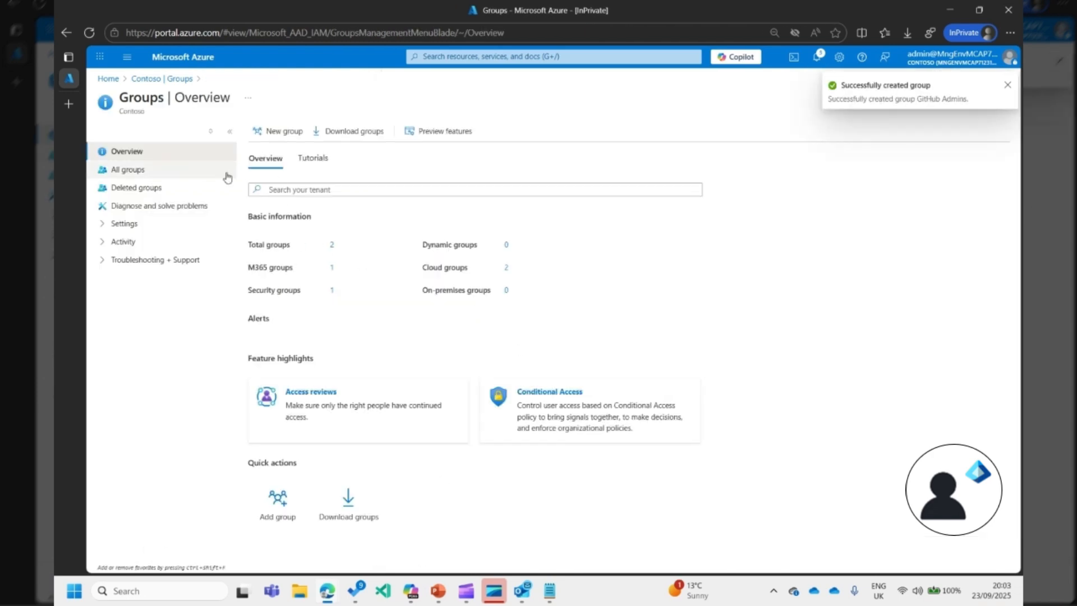
left_click(163, 174)
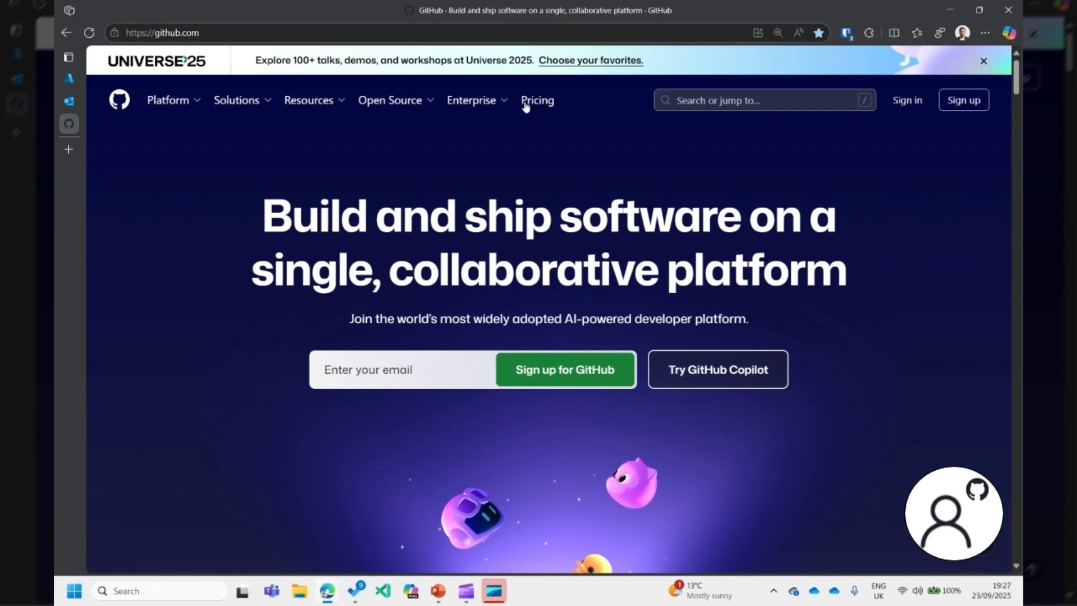
- Sign in to GitHub with the saved credentials and pass two-factor verification using a phone passkey
left_click(913, 105)
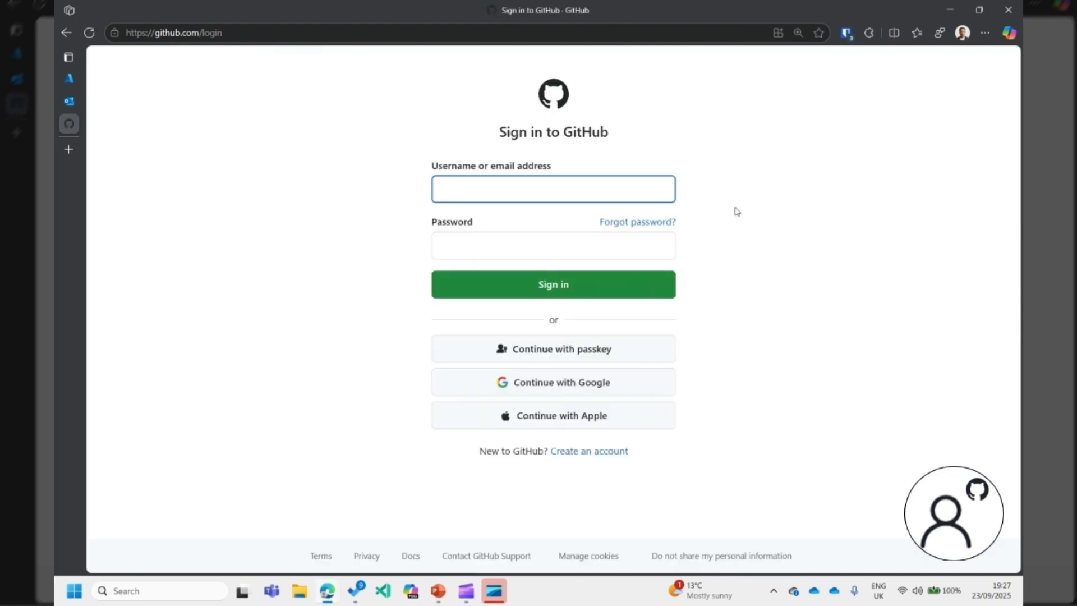
left_click(548, 193)
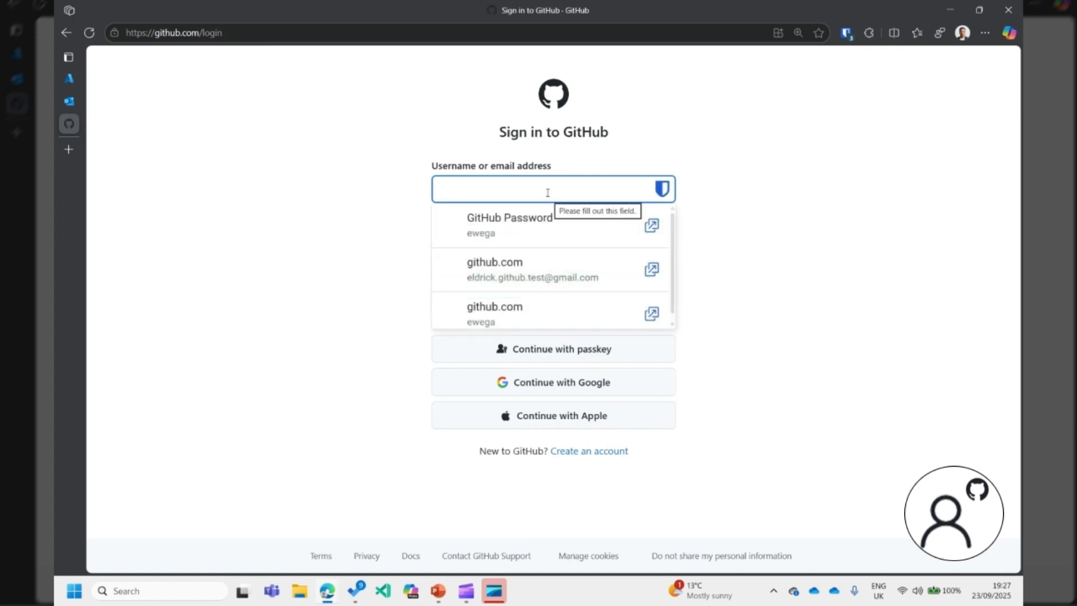
left_click(472, 233)
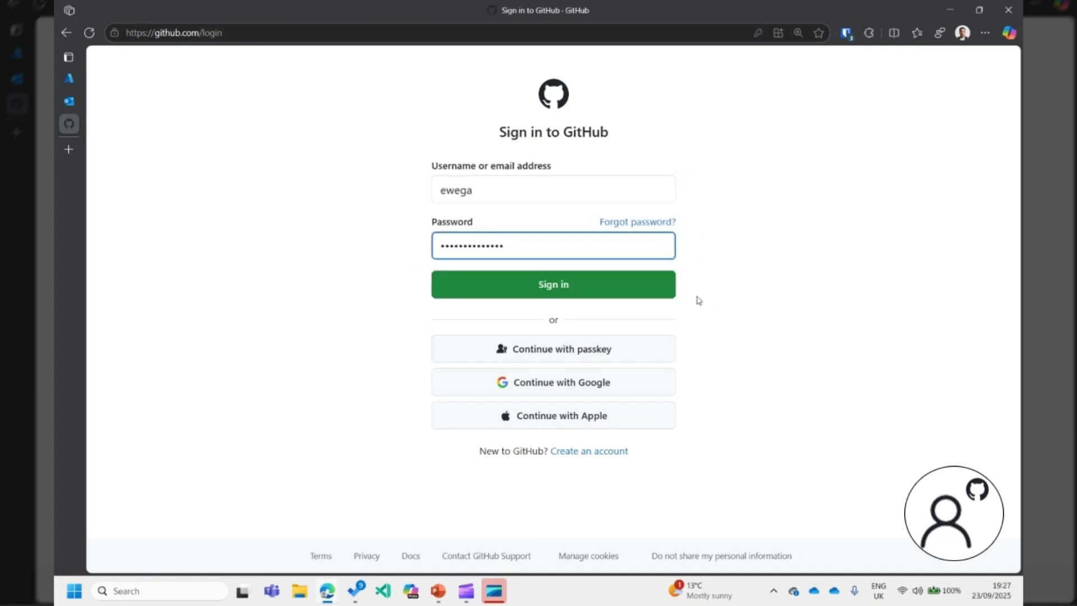
left_click(633, 290)
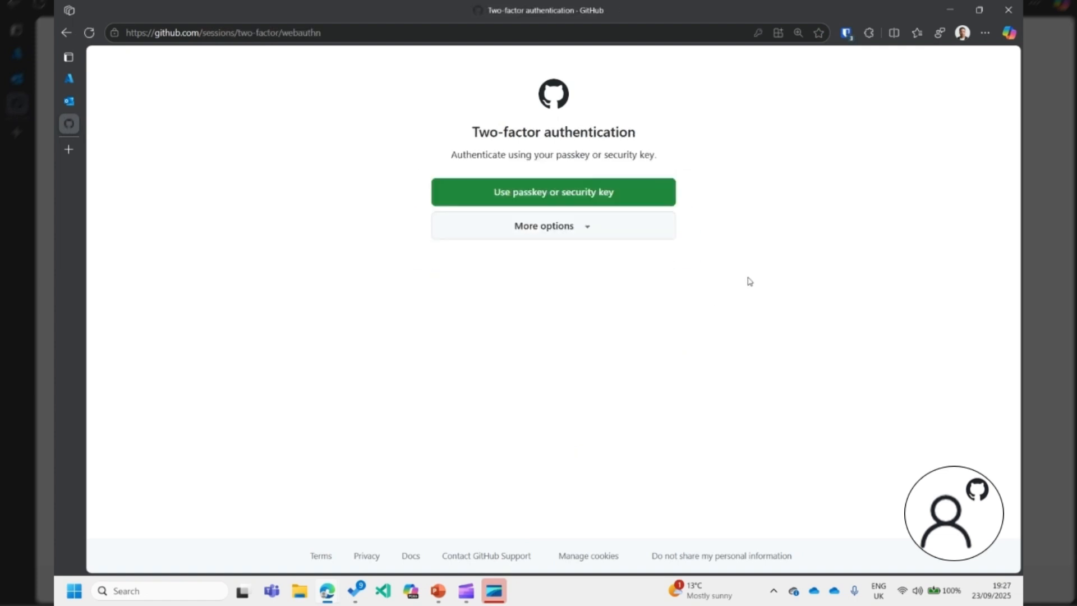
left_click(626, 194)
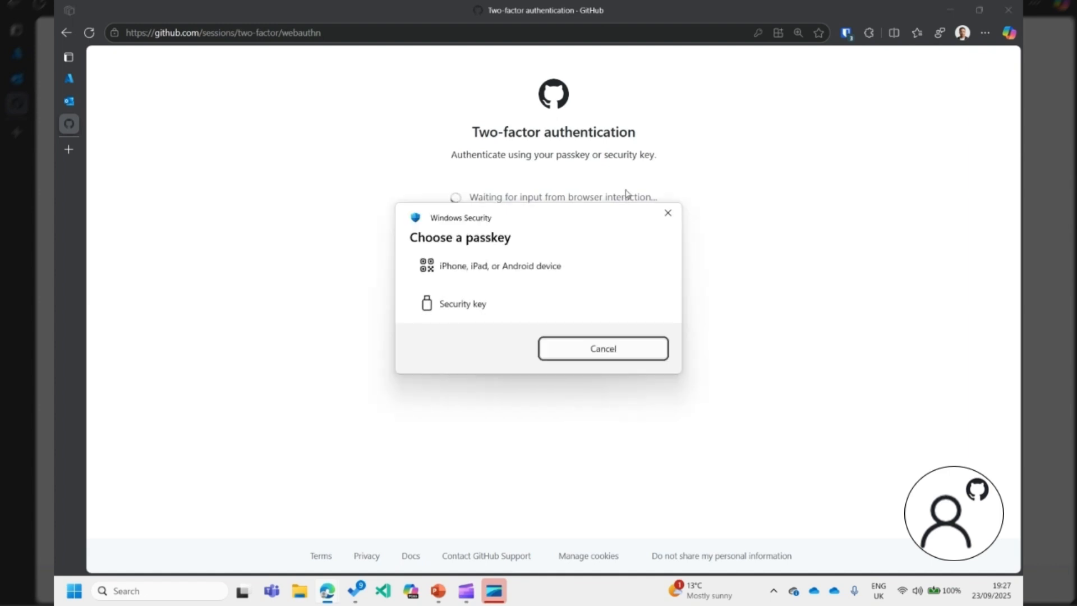
left_click(561, 262)
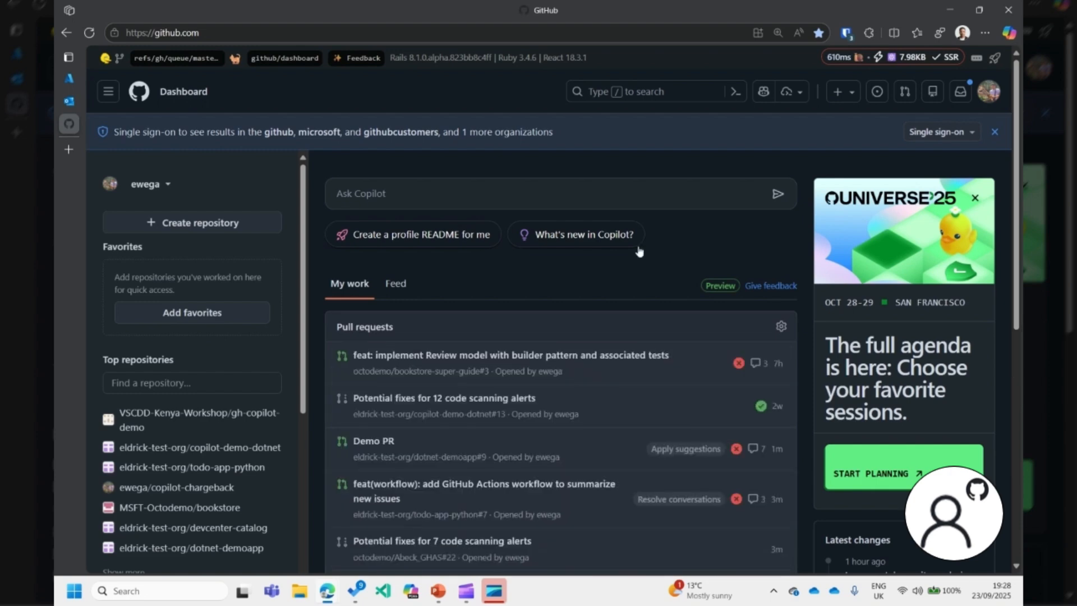
left_click(989, 91)
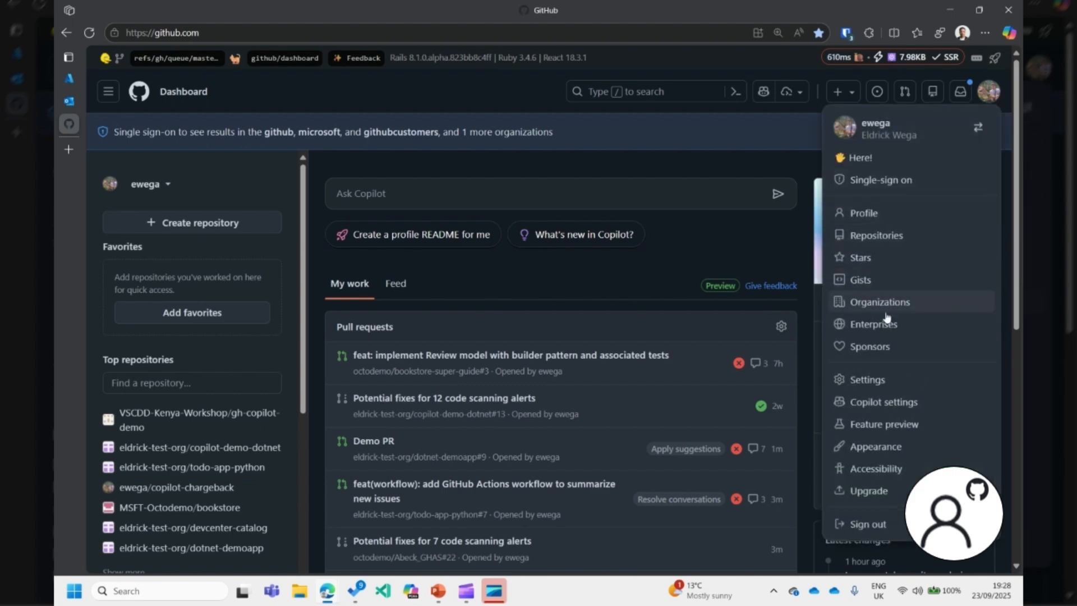
- From the account's Enterprises page, start a New Enterprise and locate the Enterprise Managed Users option
left_click(909, 325)
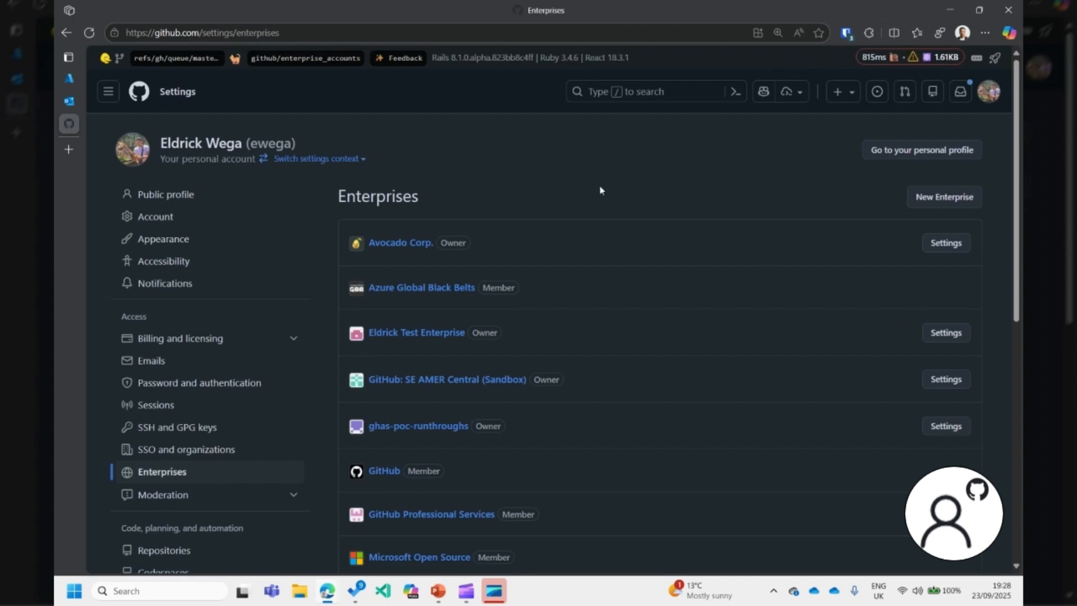
left_click(946, 199)
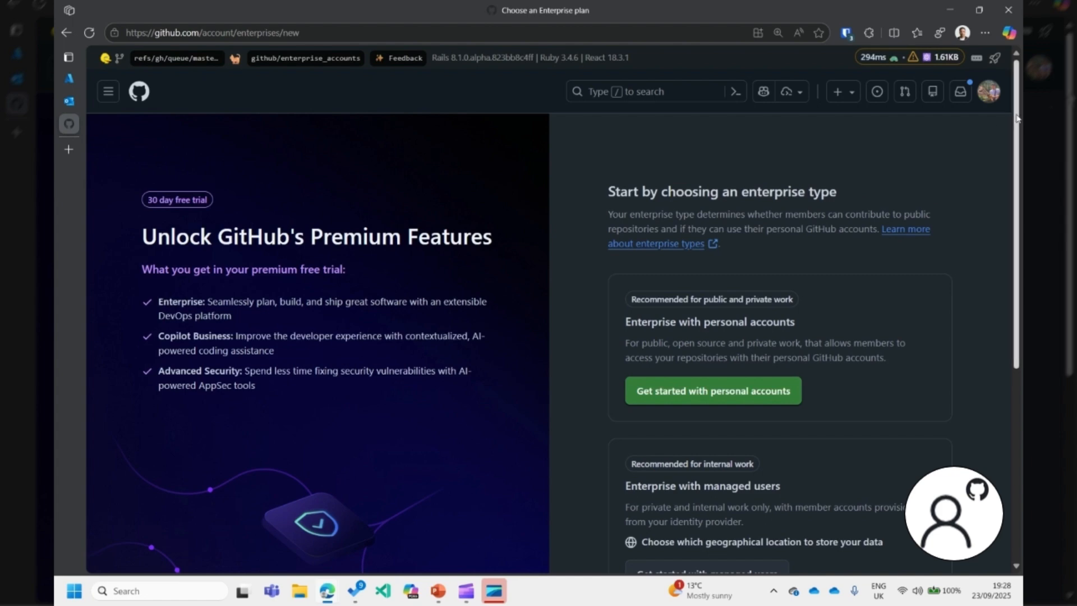
scroll(1017, 128, "down", 1)
left_click_drag(1018, 128, 1019, 165)
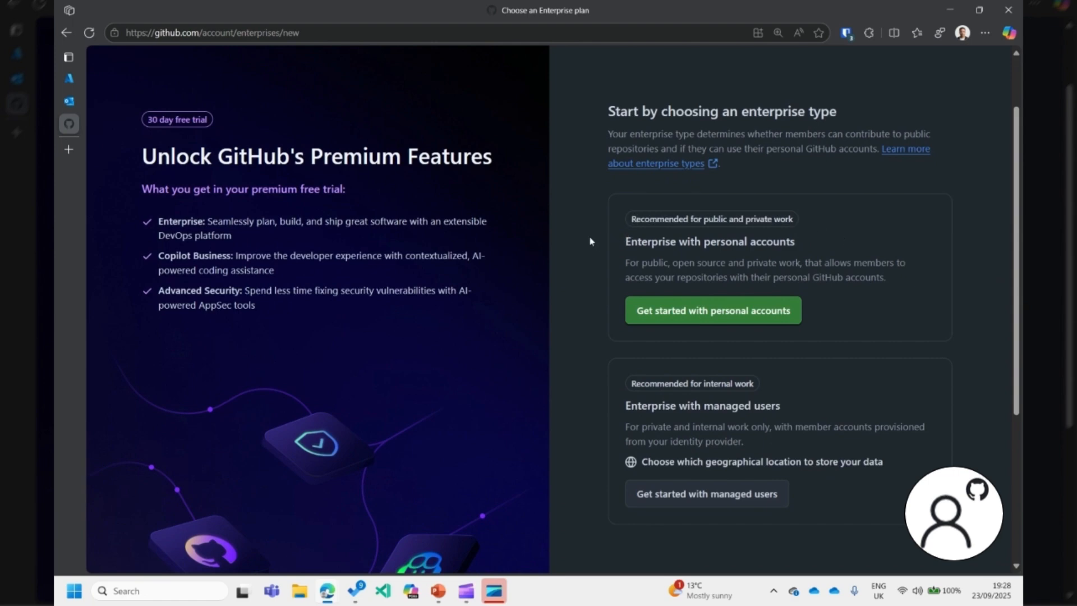
left_click_drag(627, 406, 779, 407)
- Choose the managed users enterprise type and keep data hosting on GitHub.com without data residency
left_click(685, 431)
left_click(672, 501)
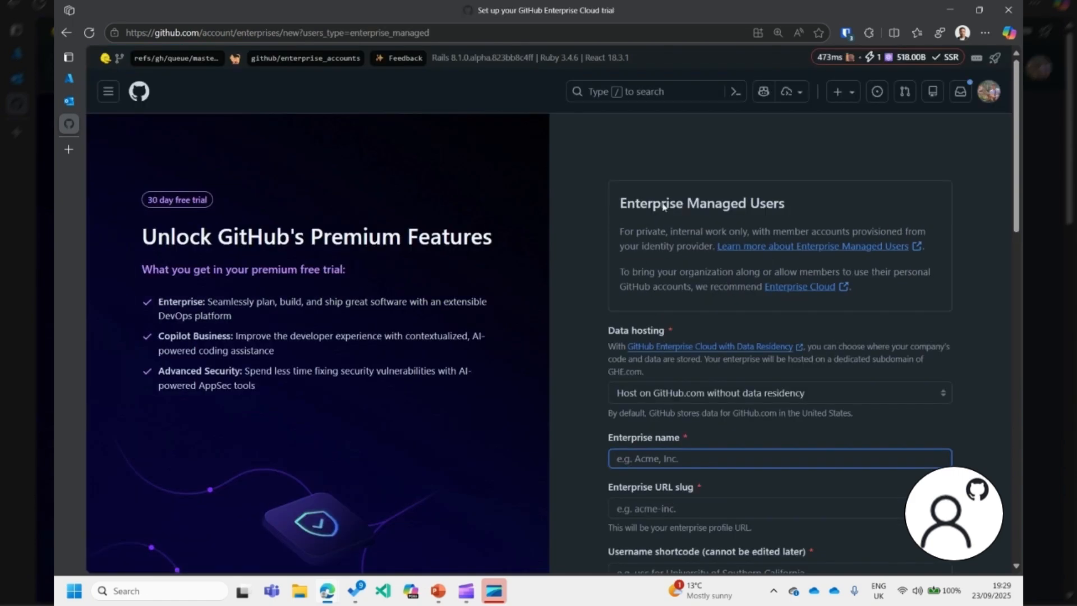
scroll(1012, 181, "down", 2)
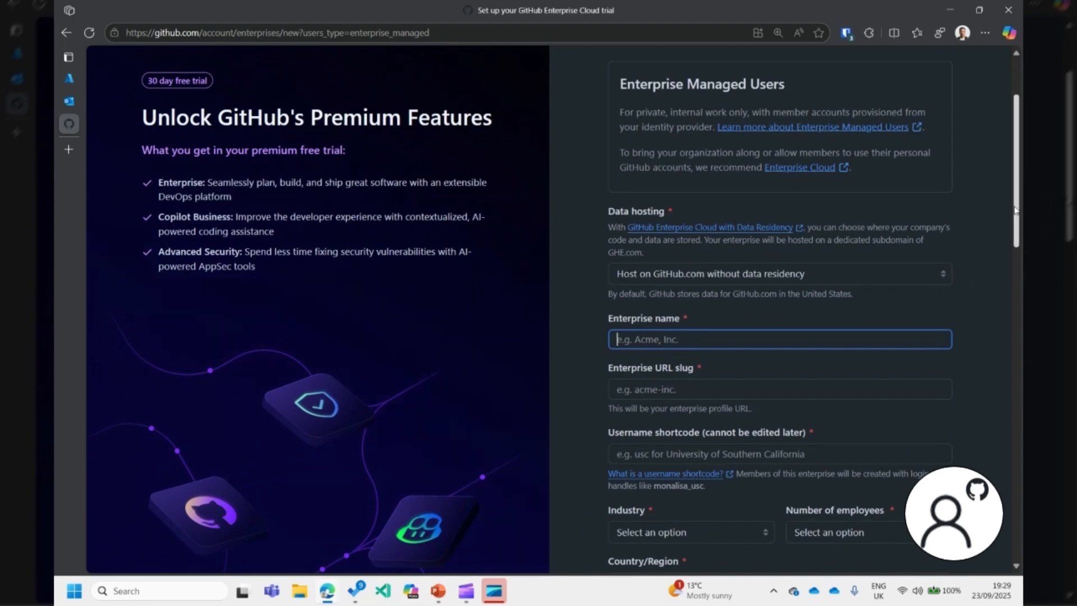
scroll(1014, 211, "down", 2)
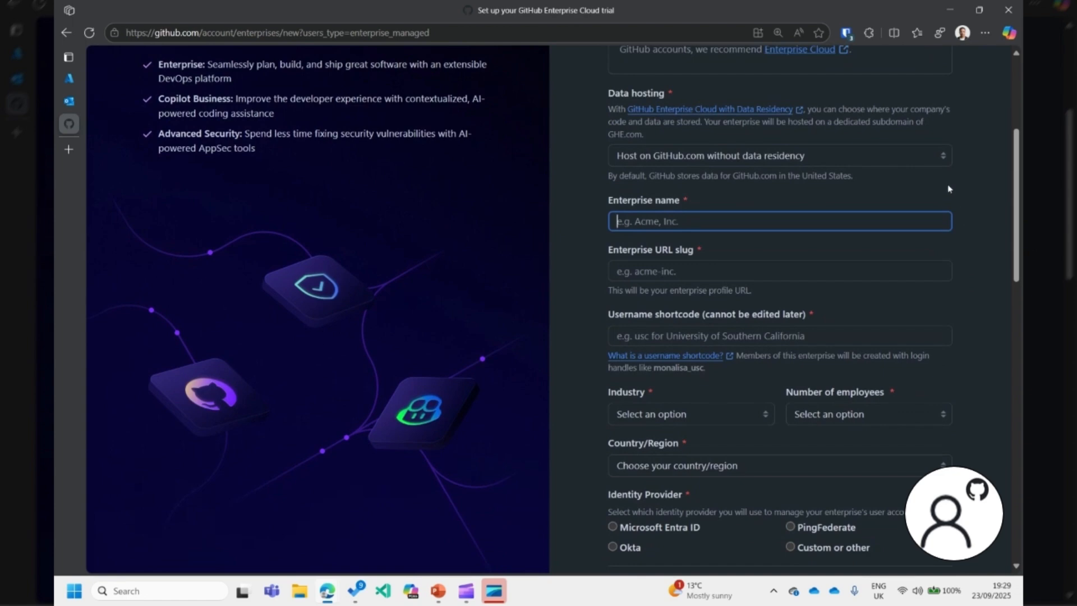
left_click(942, 158)
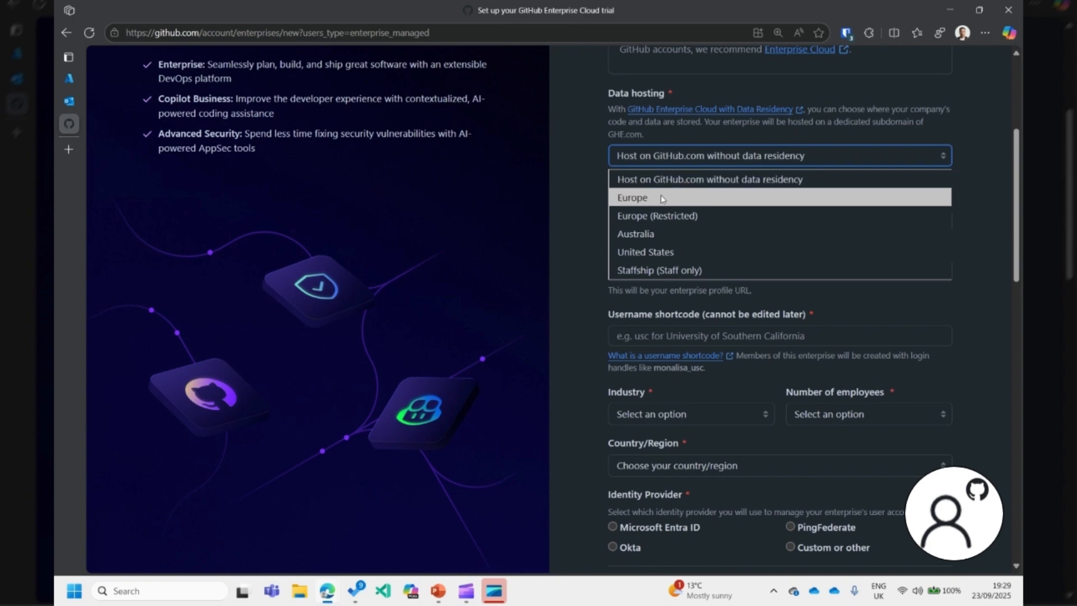
left_click(690, 160)
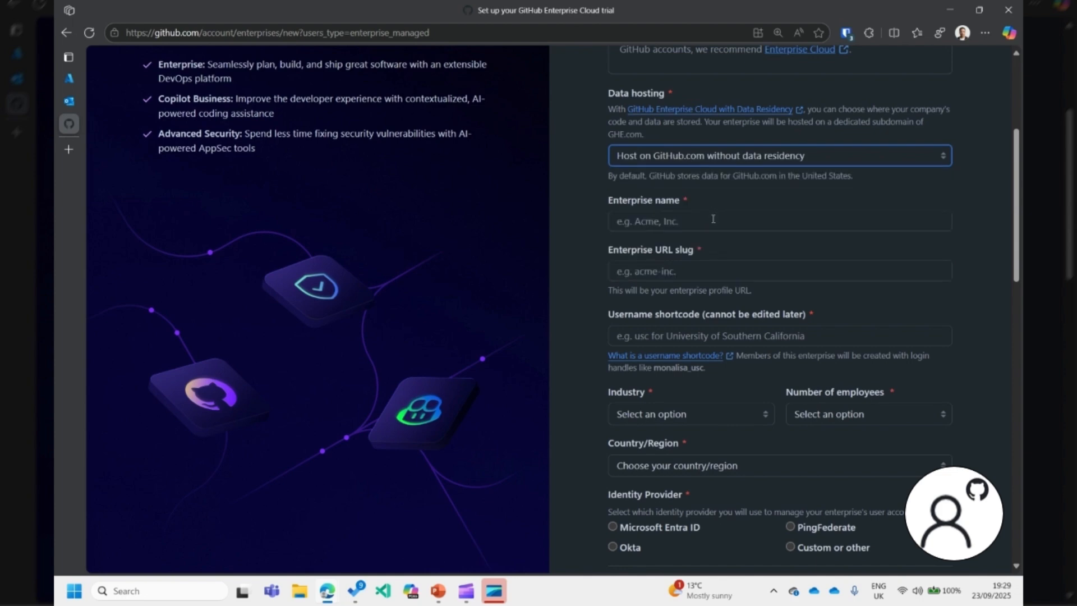
left_click(679, 222)
- Enter 'Eldrick' as the enterprise name, autofill saved details, and edit the username shortcode
type("Eldrick Test-EMU")
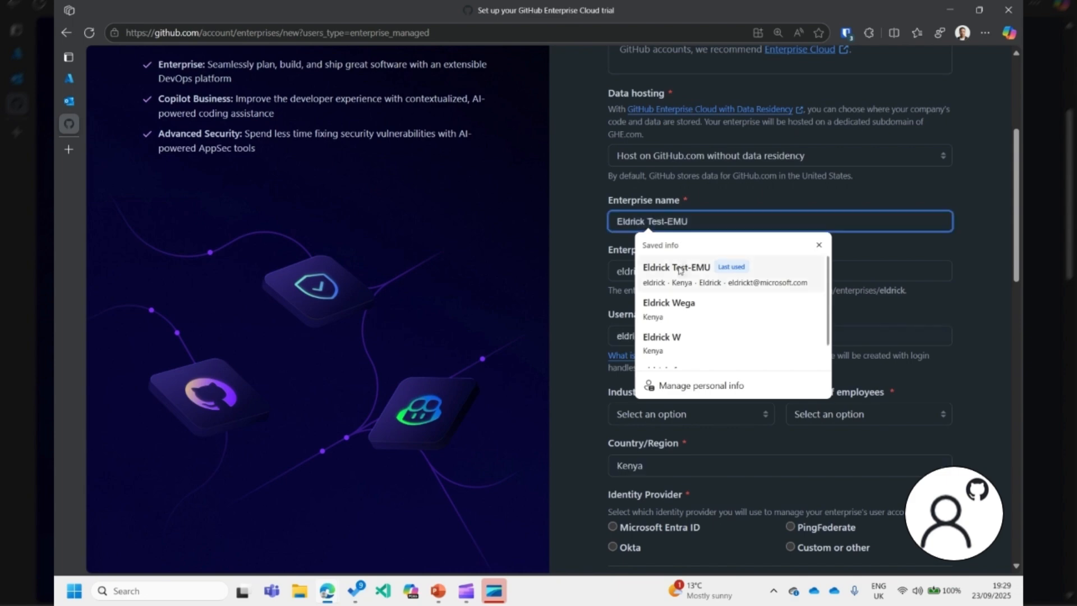
left_click(679, 270)
scroll(662, 211, "down", 2)
left_click(659, 212)
key("BackSpace")
key("BackSpace")
key("BackSpace")
key("BackSpace")
key("BackSpace")
key("BackSpace")
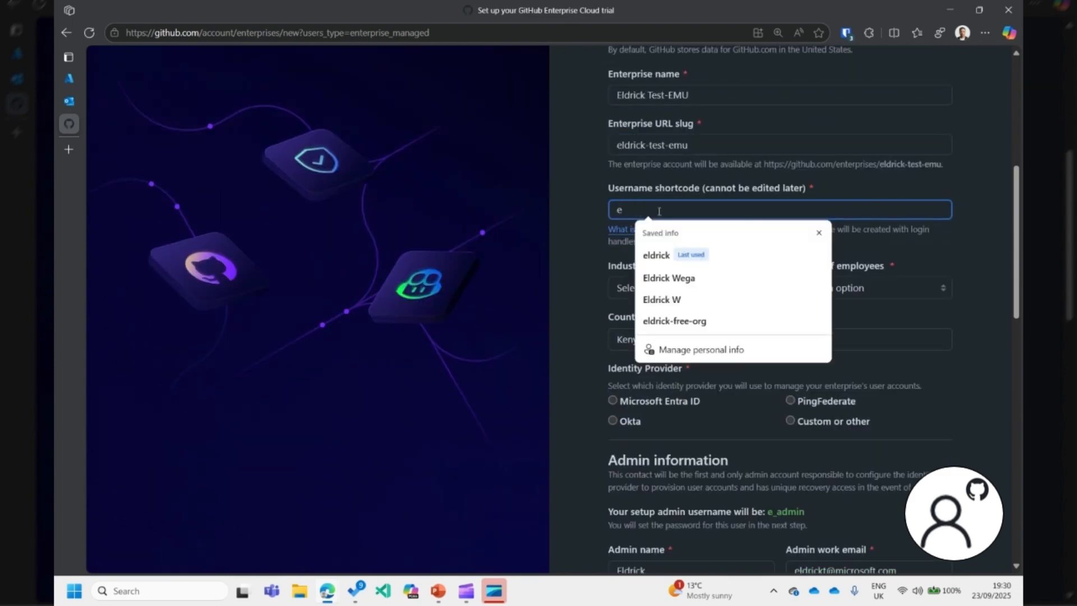
type("wega")
scroll(660, 216, "down", 1)
- Set industry to Software & Internet and employees to 0-50, and retype the taken shortcode
left_click(661, 226)
scroll(663, 320, "down", 1)
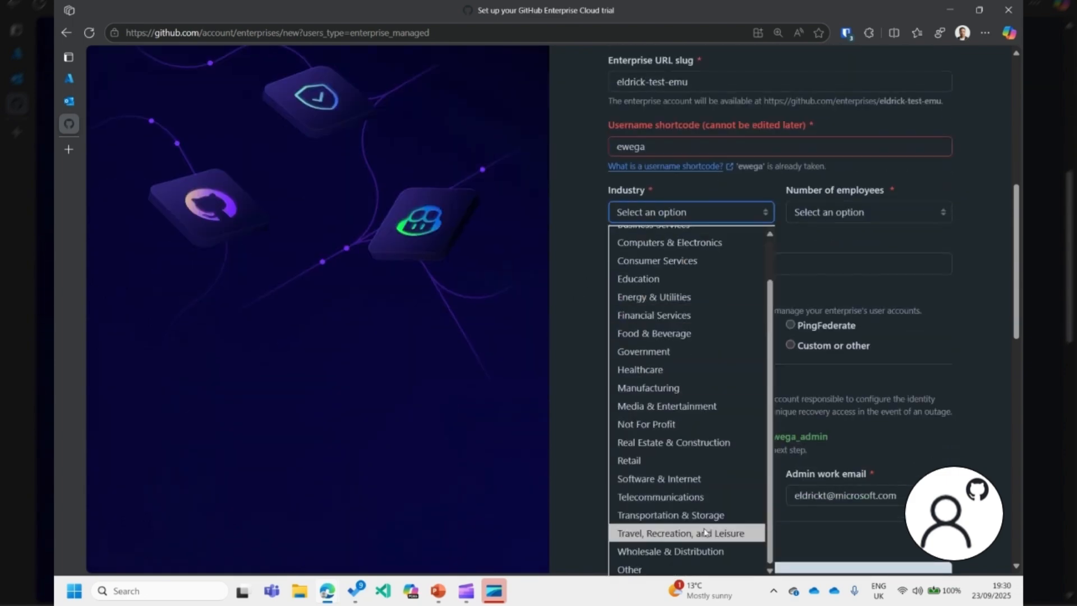
left_click(659, 476)
left_click(842, 212)
left_click(834, 254)
left_click(675, 145)
key("BackSpace")
key("BackSpace")
key("BackSpace")
key("BackSpace")
type("ldrick")
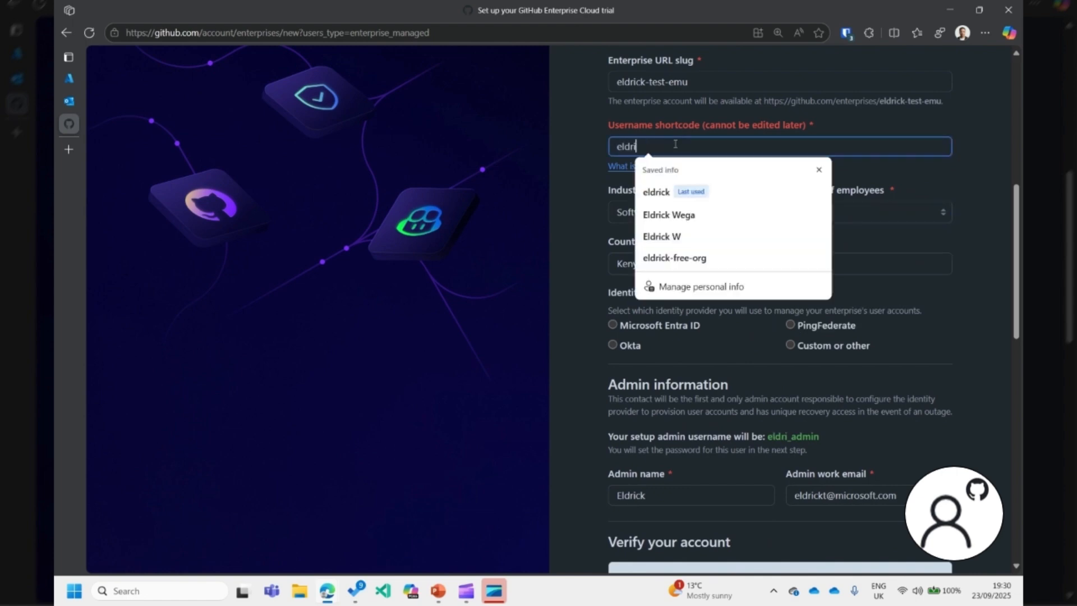
left_click(585, 220)
- Select Microsoft Entra ID as the identity provider and solve the verification puzzle
scroll(587, 219, "down", 2)
left_click(638, 213)
scroll(672, 271, "down", 5)
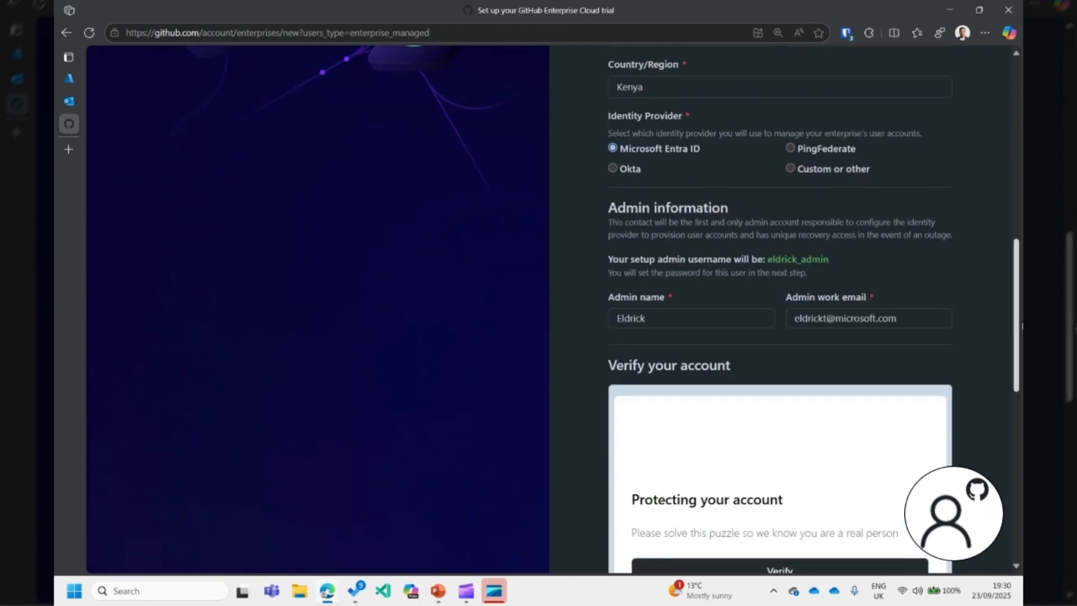
left_click(794, 392)
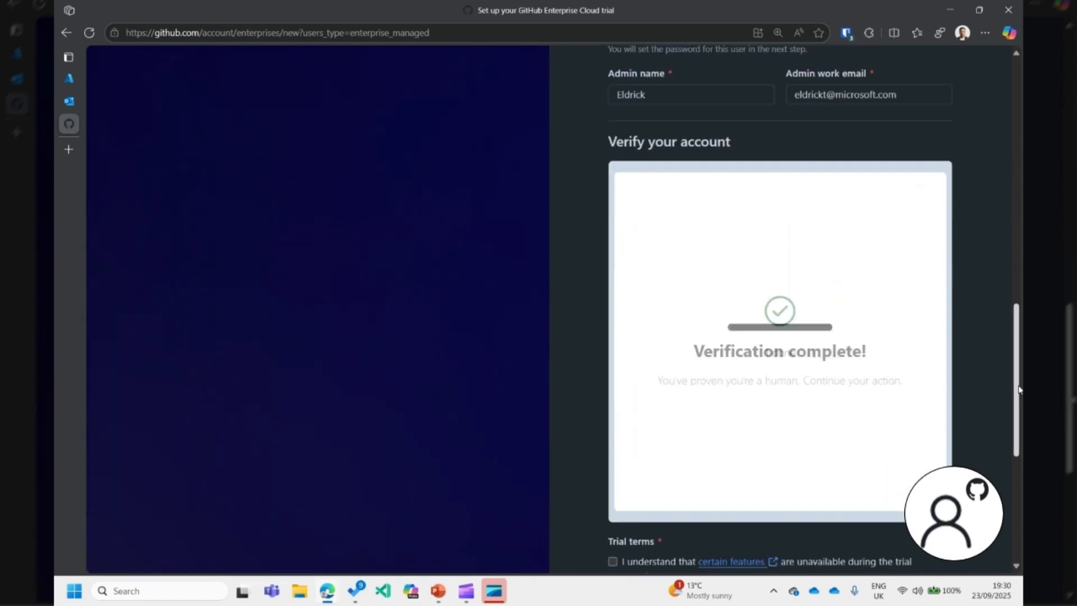
scroll(627, 465, "down", 2)
left_click_drag(1016, 372, 1013, 428)
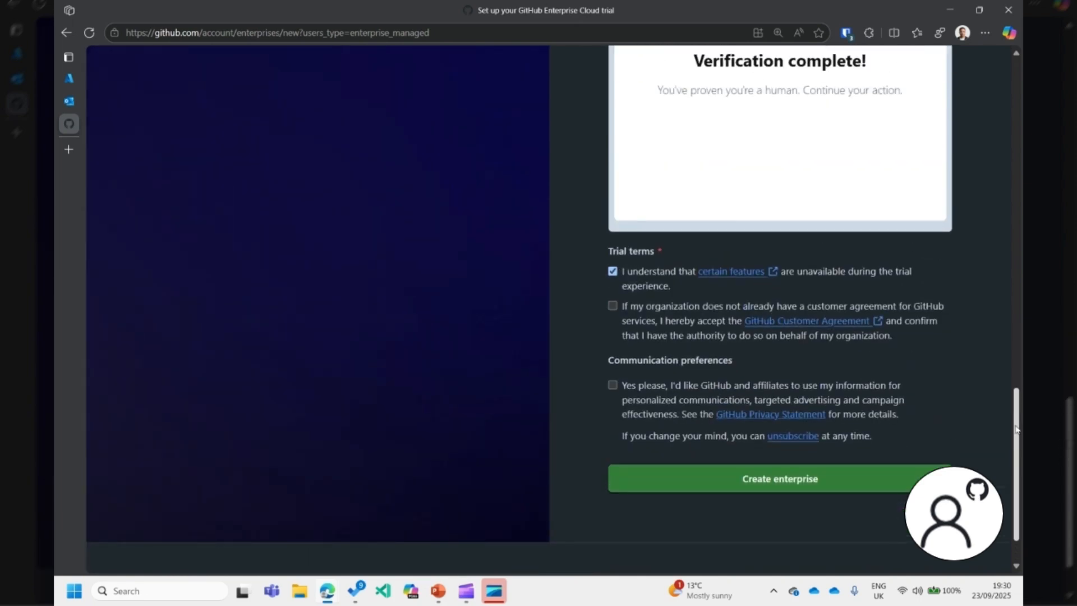
left_click_drag(1016, 430, 995, 162)
left_click_drag(618, 242, 690, 244)
- Review the enterprise name, URL slug, resulting web address and username shortcode example
left_click(591, 269)
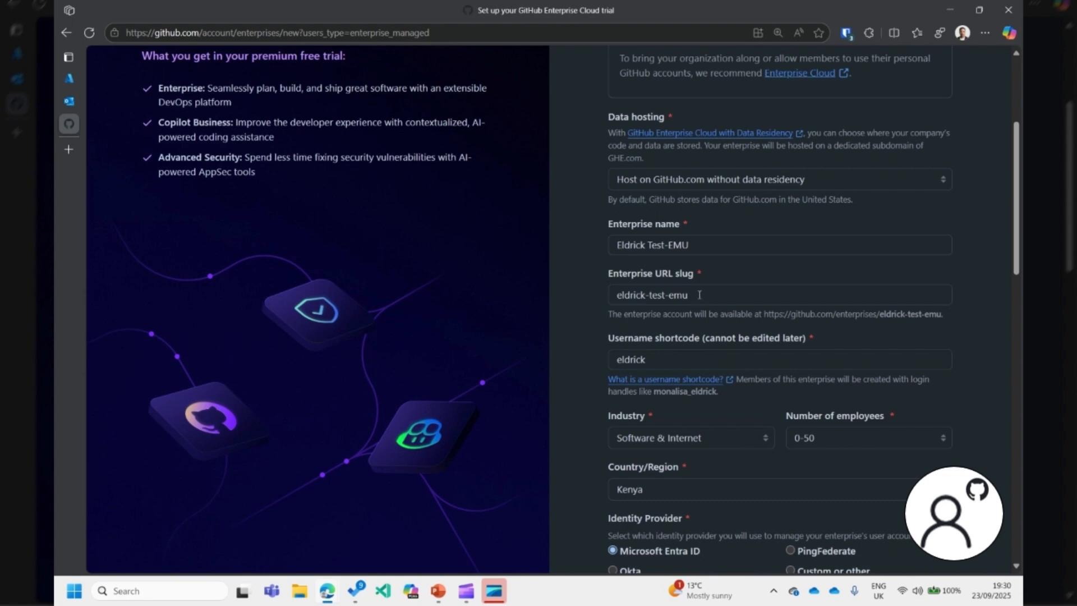
left_click_drag(708, 296, 600, 308)
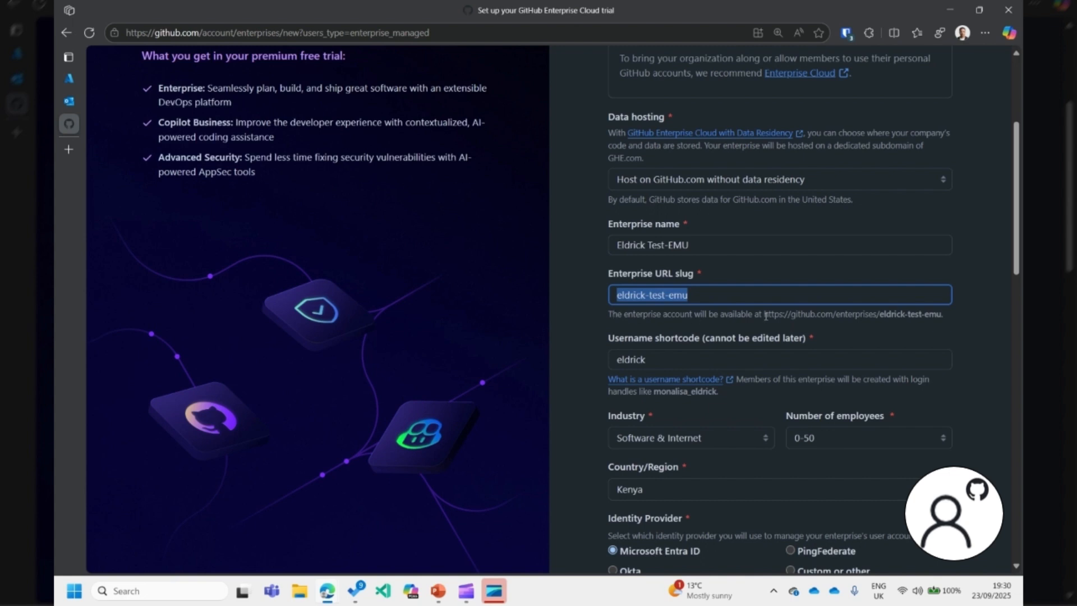
left_click_drag(764, 315, 946, 319)
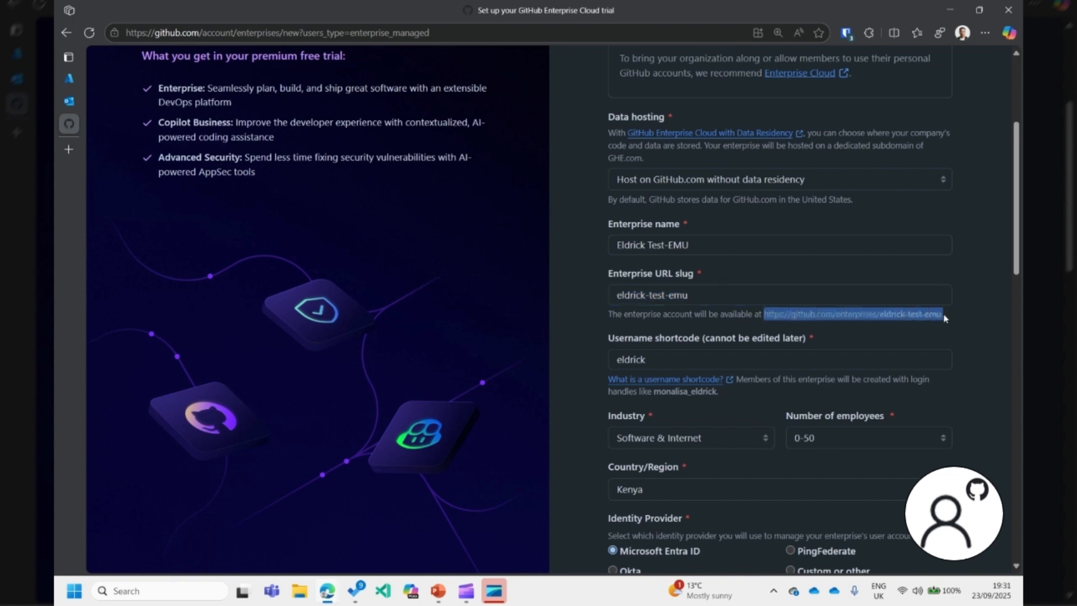
left_click(621, 355)
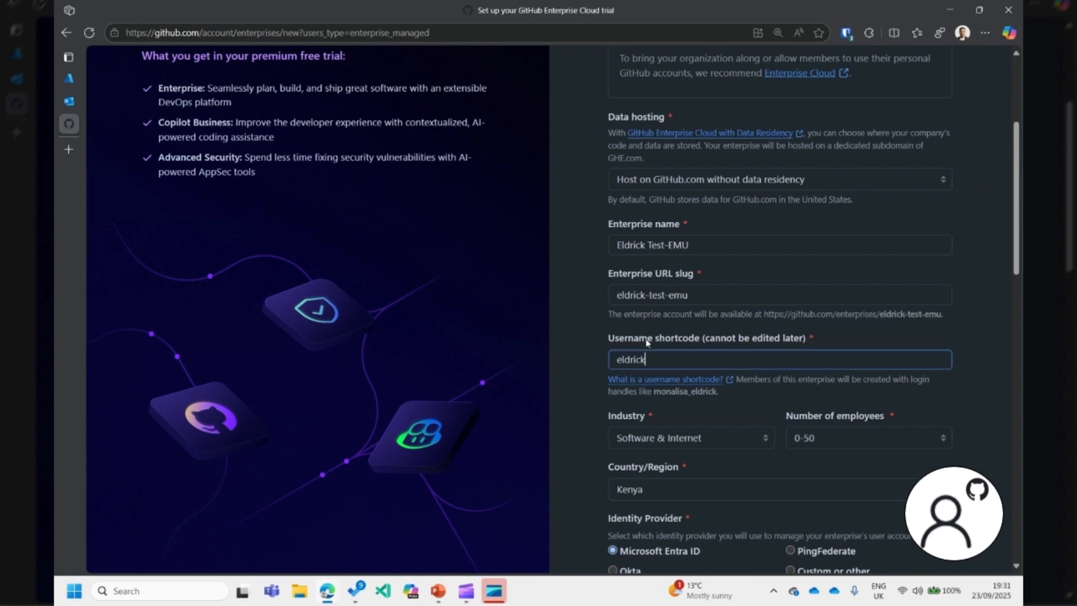
scroll(621, 224, "down", 2)
left_click_drag(610, 213, 698, 216)
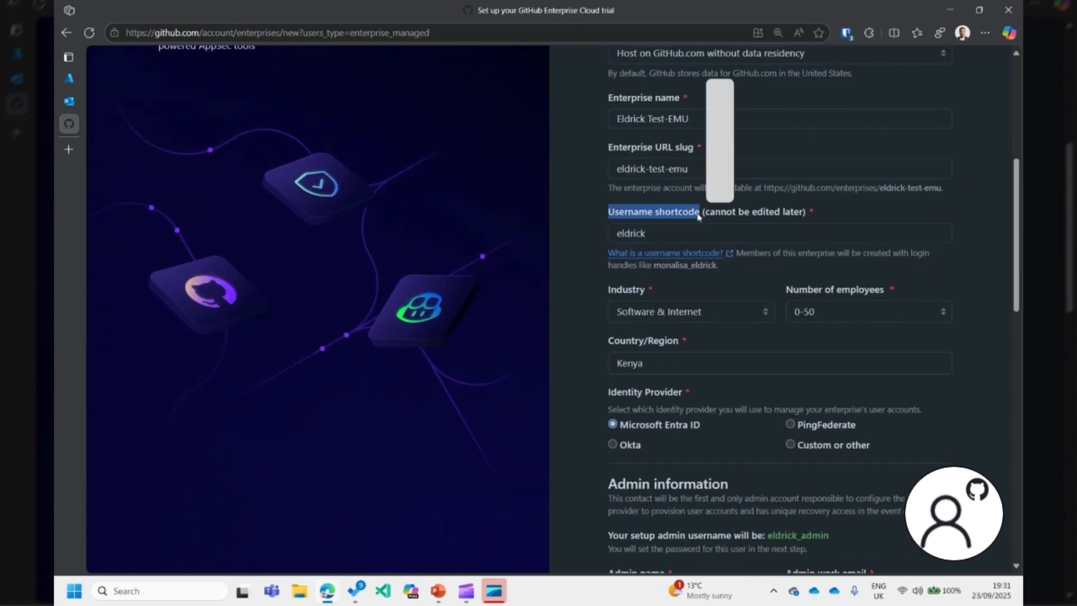
left_click(601, 235)
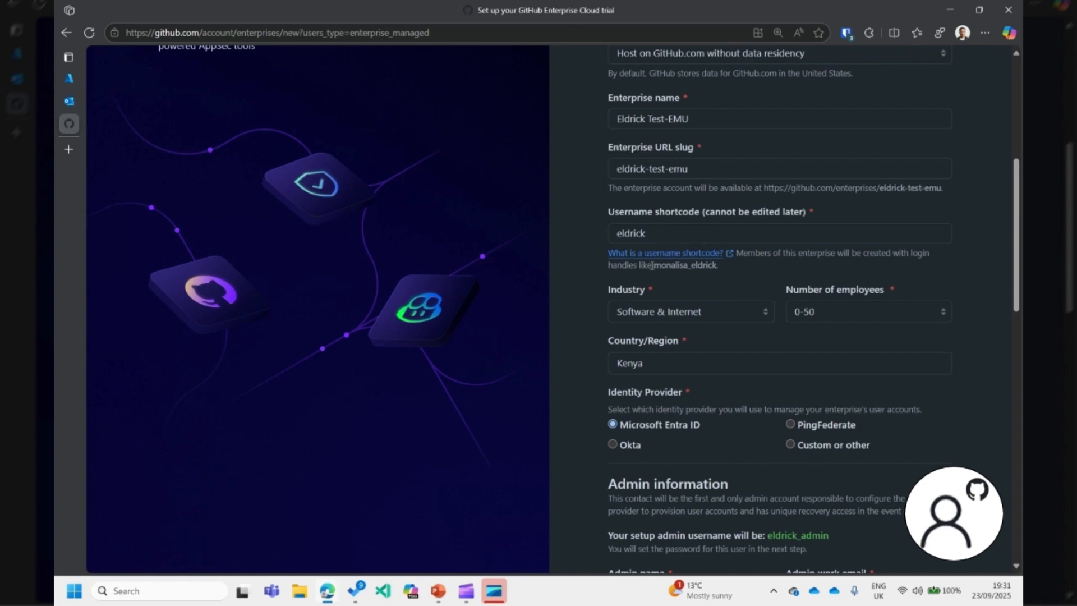
left_click_drag(654, 265, 717, 265)
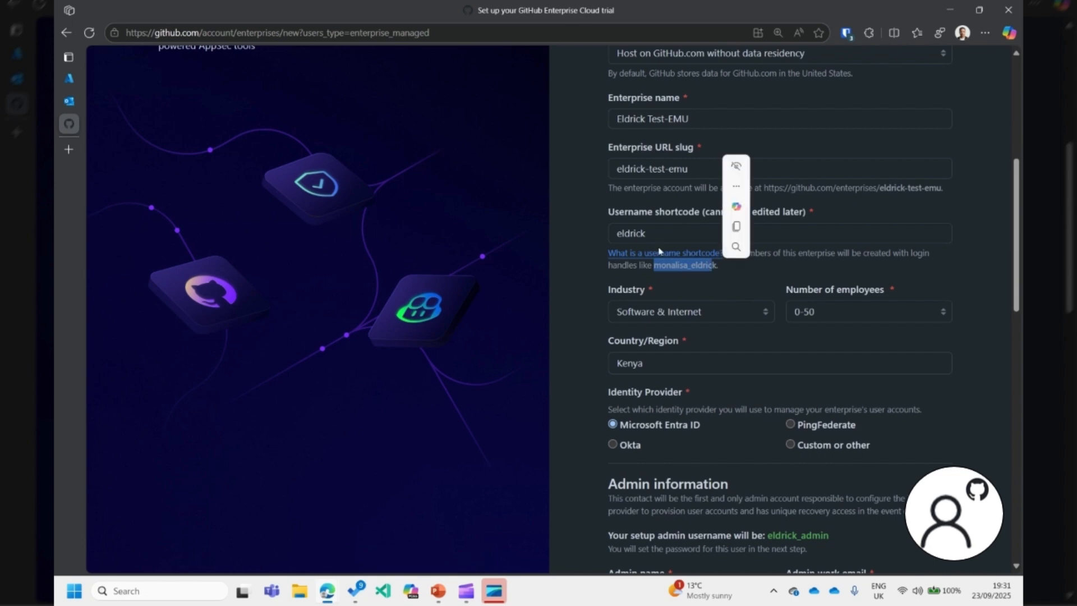
- Try 'github' as the shortcode, then revert it to 'eldrick' after the taken error
double_click(649, 233)
type("github")
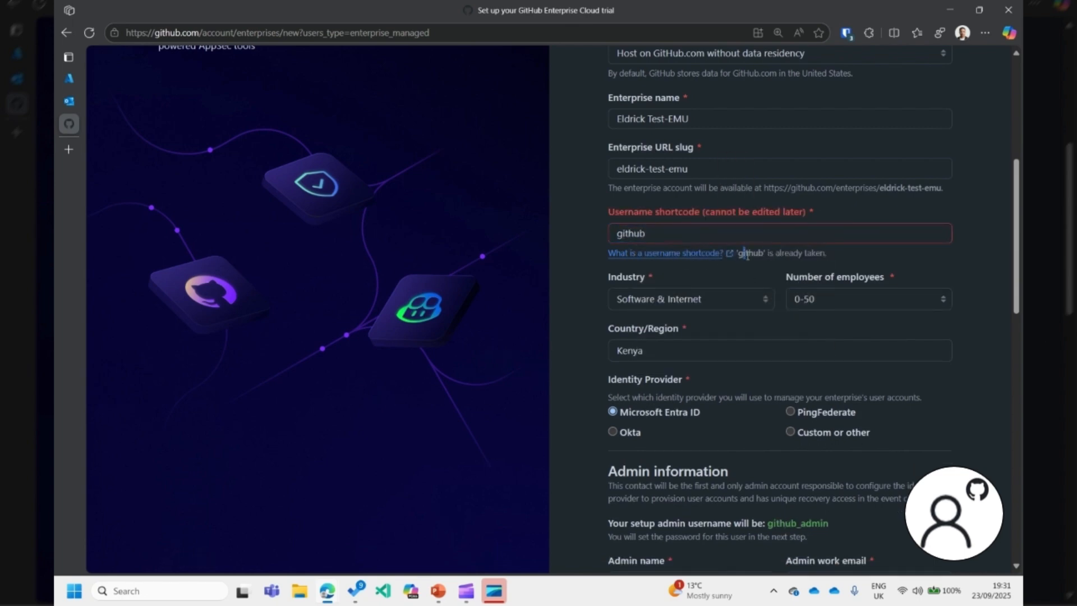
left_click_drag(747, 253, 763, 253)
double_click(627, 232)
type("eldrick")
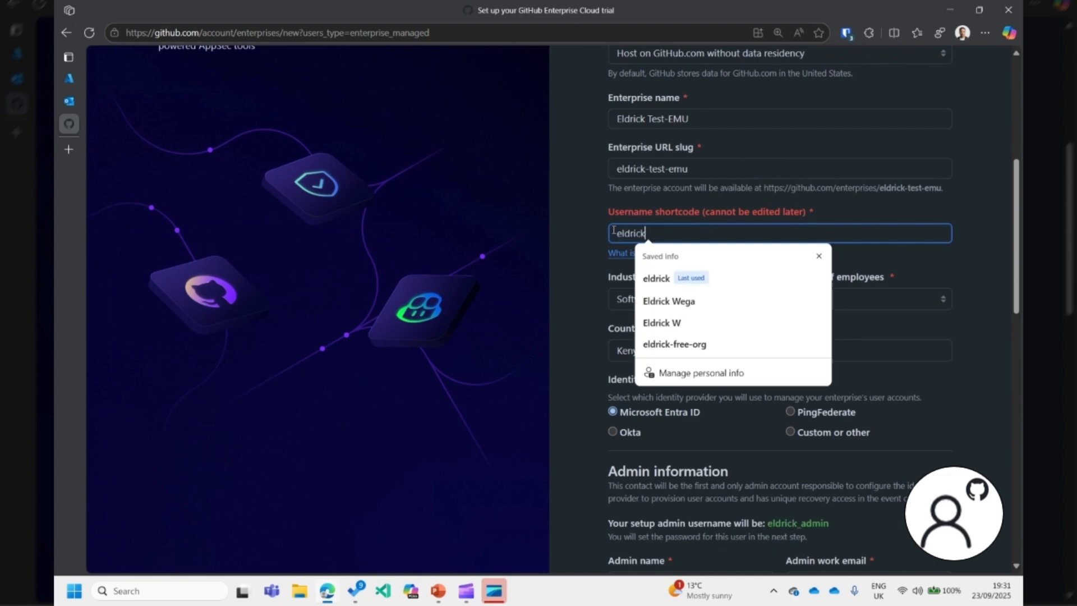
left_click(590, 234)
- Re-solve the verification puzzle and create the enterprise
scroll(758, 295, "up", 1)
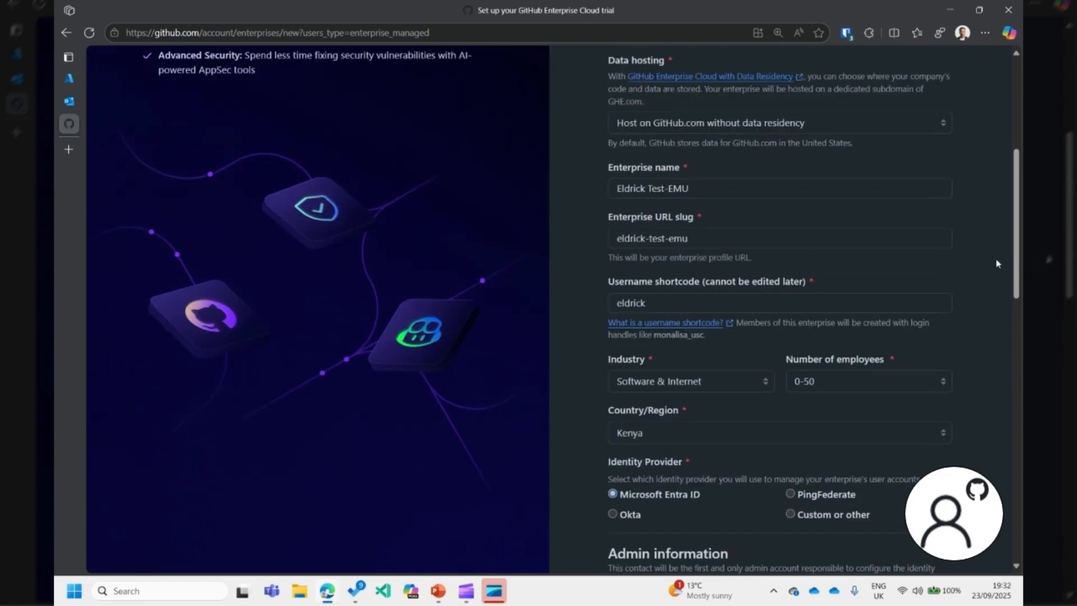
left_click_drag(1015, 250, 1004, 418)
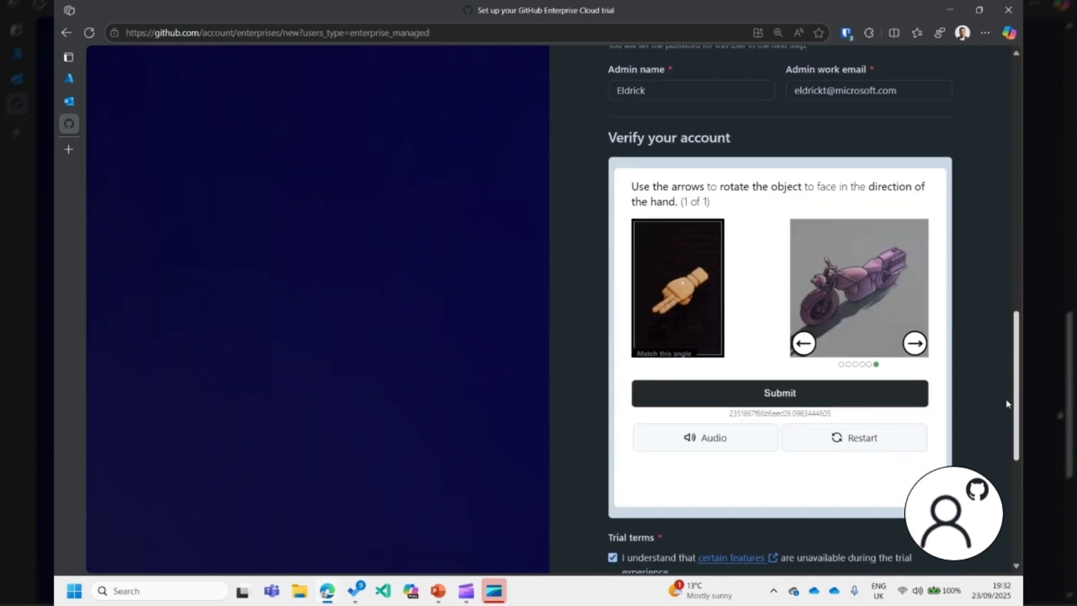
left_click(776, 402)
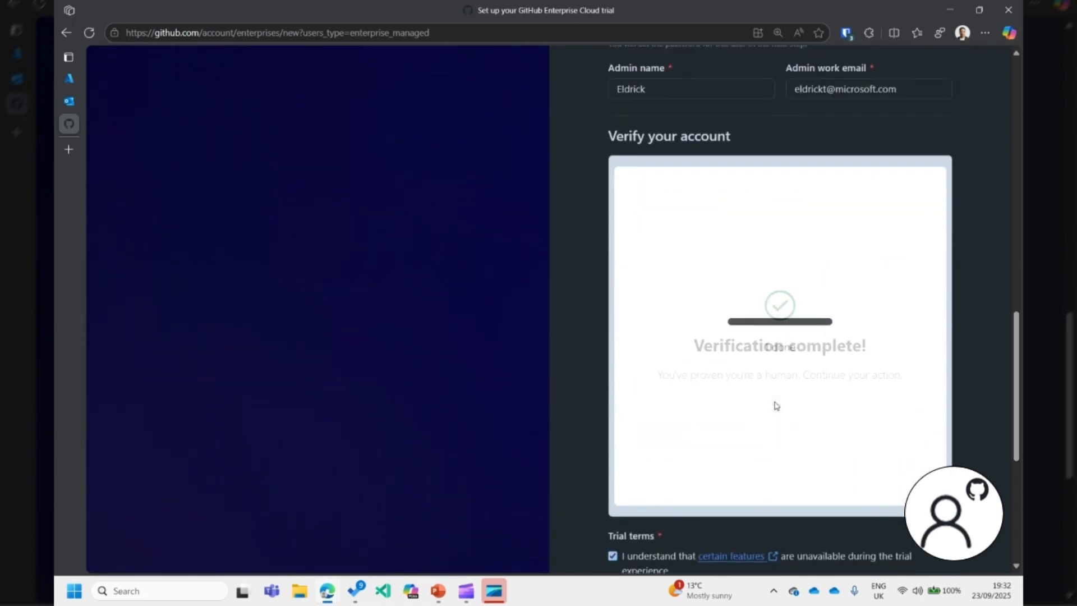
scroll(774, 404, "down", 4)
left_click(733, 505)
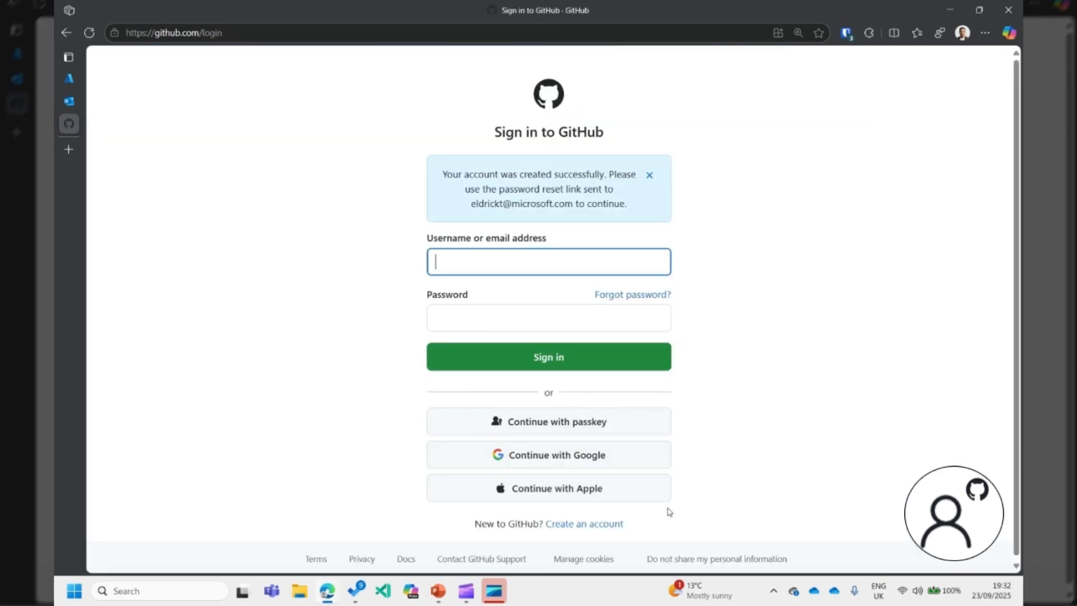
- Review the account-created banner and reset-link address, then move the Outlook email beside the sign-in page
left_click(473, 179)
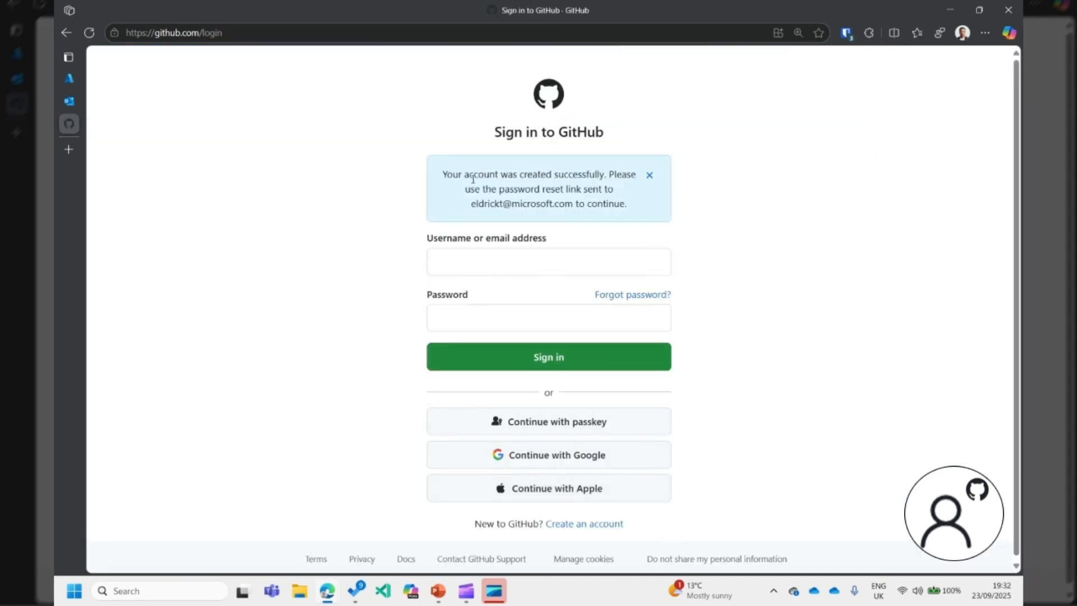
left_click_drag(442, 175, 607, 175)
left_click_drag(470, 204, 571, 209)
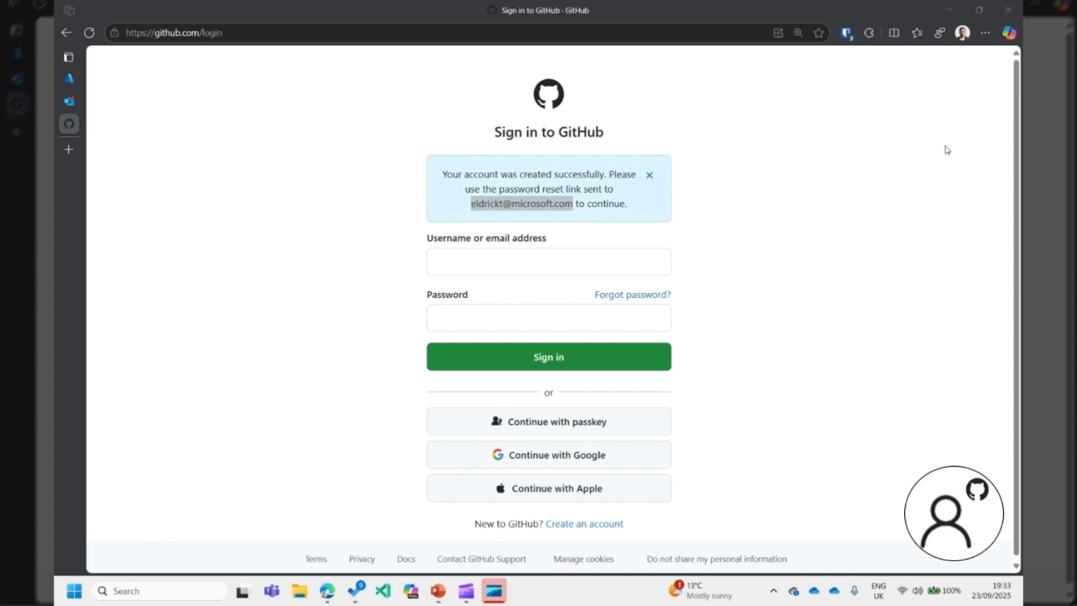
left_click_drag(694, 77, 651, 68)
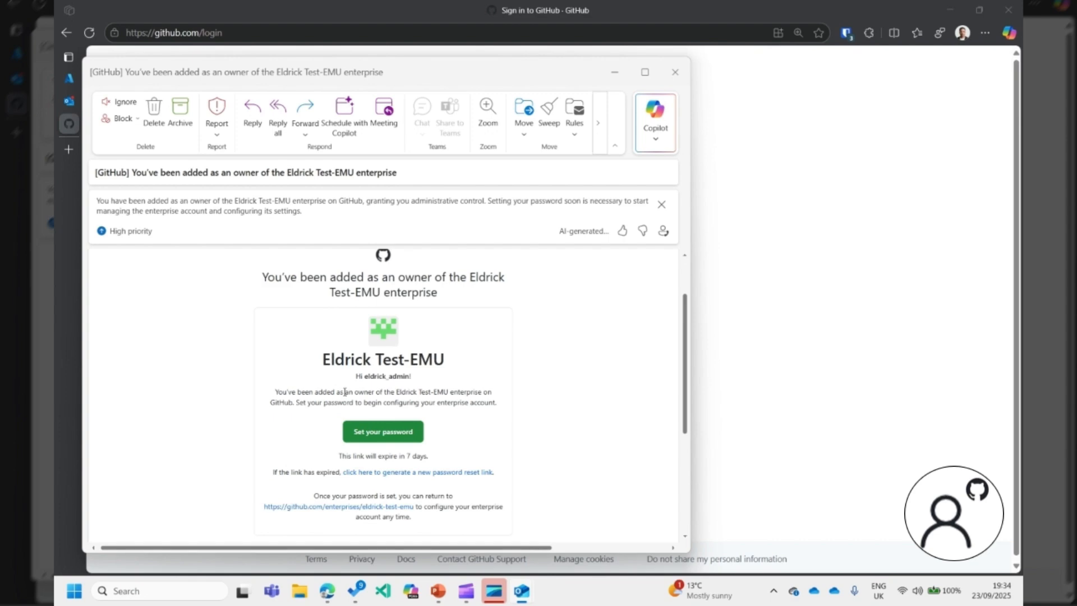
- Read the owner email, note the admin username, and follow its Set your password link
scroll(419, 391, "down", 1)
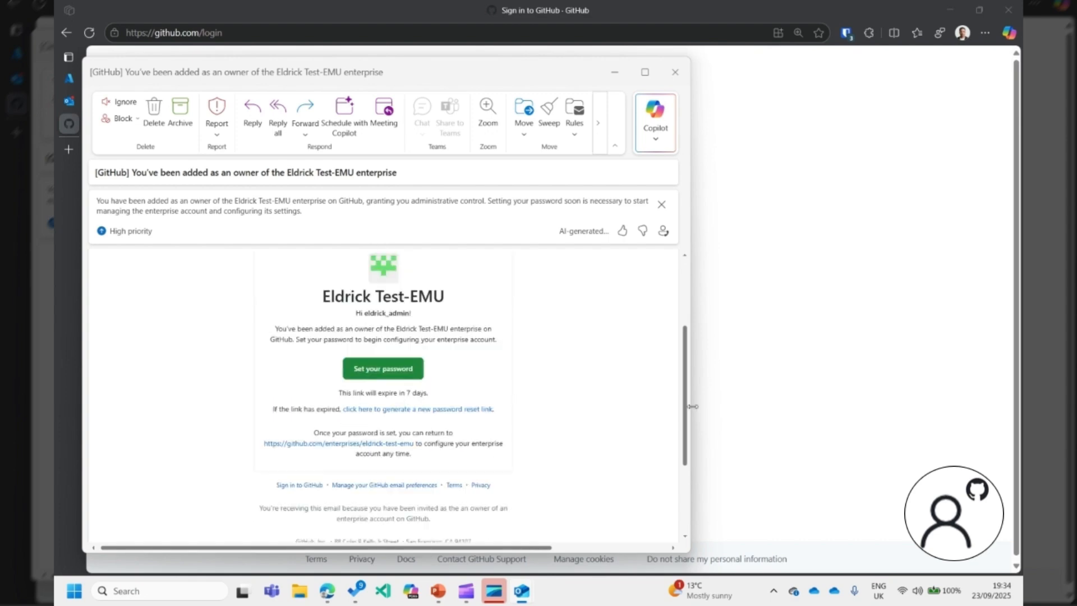
scroll(687, 395, "down", 1)
scroll(673, 382, "up", 1)
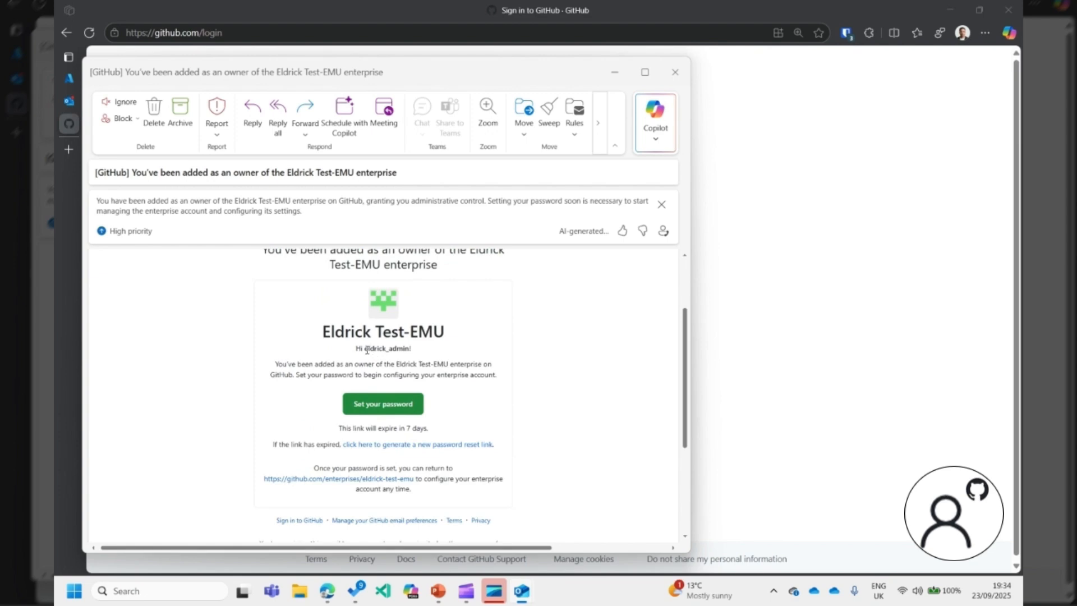
left_click_drag(366, 348, 409, 328)
left_click(366, 327)
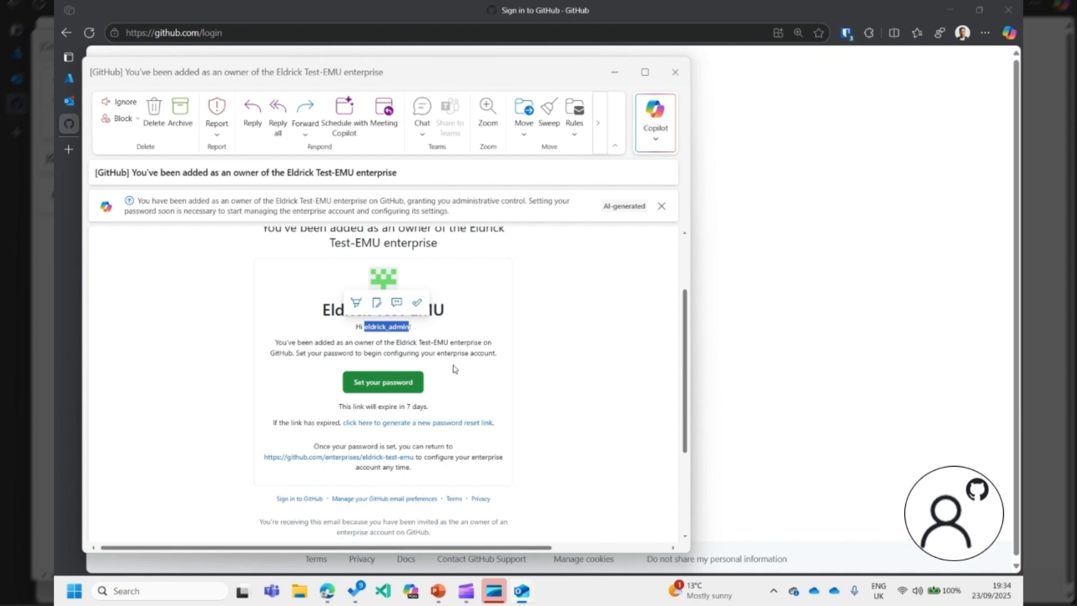
left_click(382, 389)
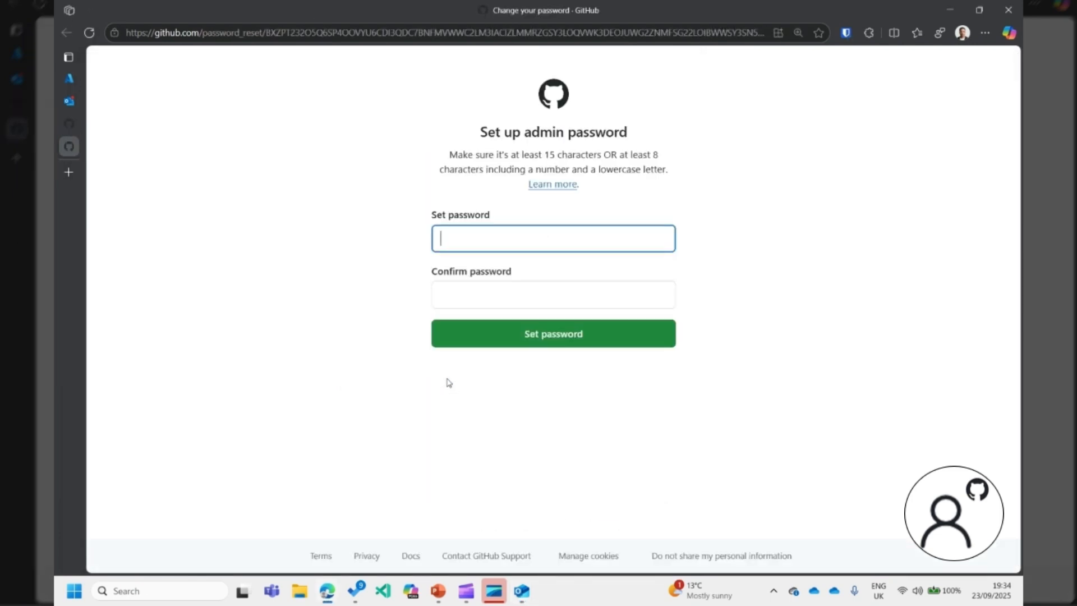
- Enter and confirm a new admin password meeting the requirements, and save it
left_click_drag(447, 162, 611, 214)
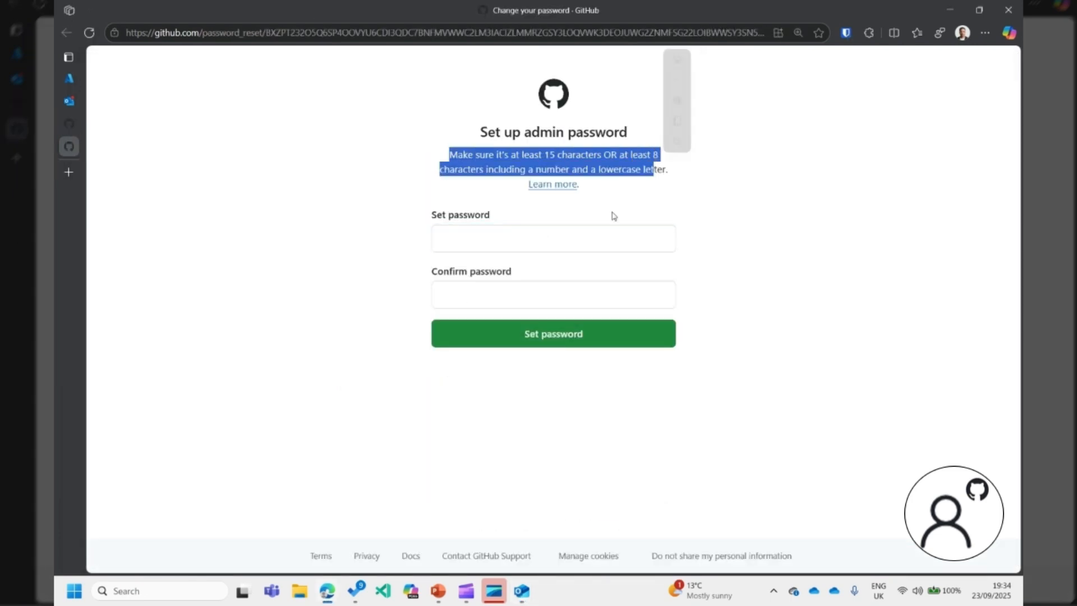
left_click(596, 238)
type("**********")
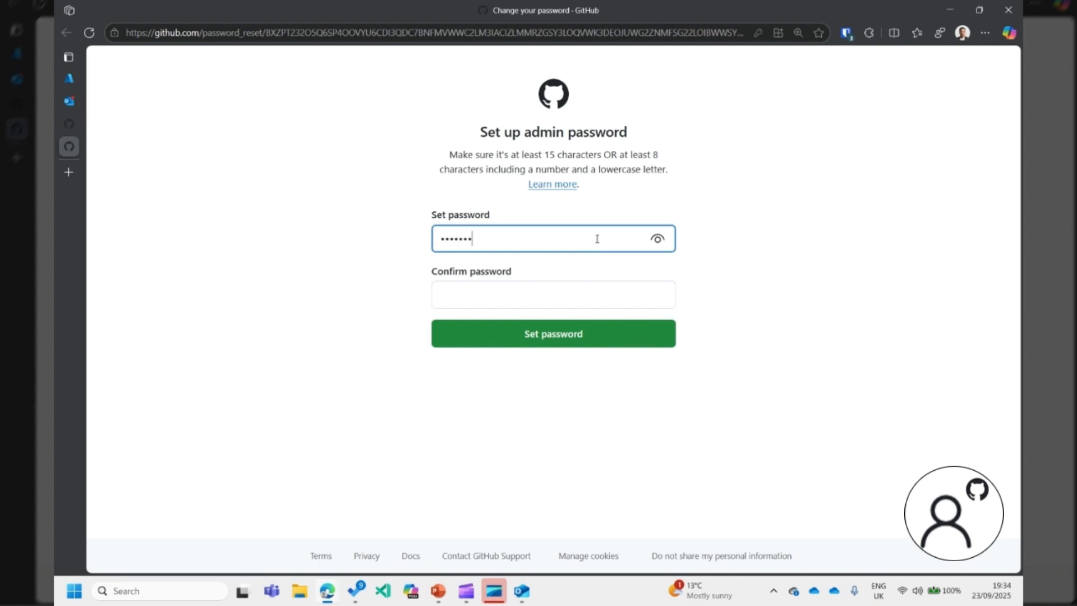
key("Tab")
type("*****")
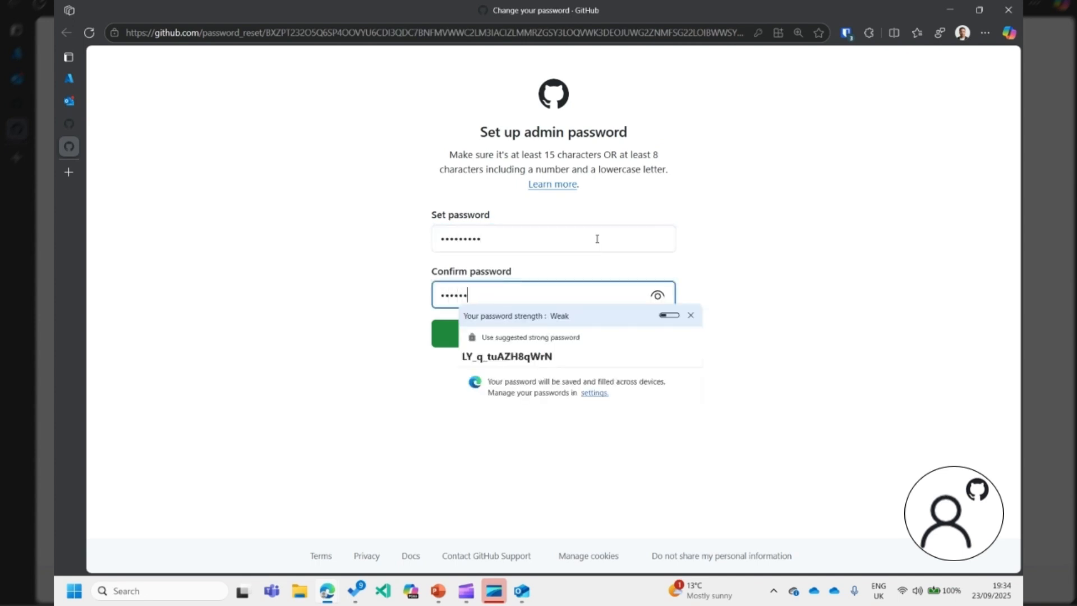
type("****")
left_click(392, 293)
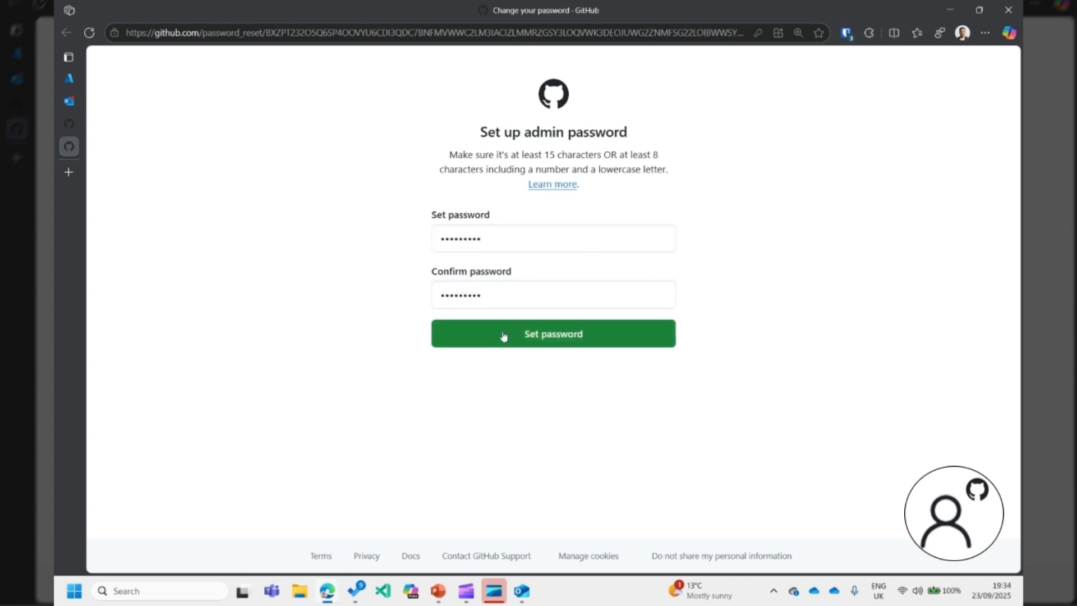
left_click(504, 336)
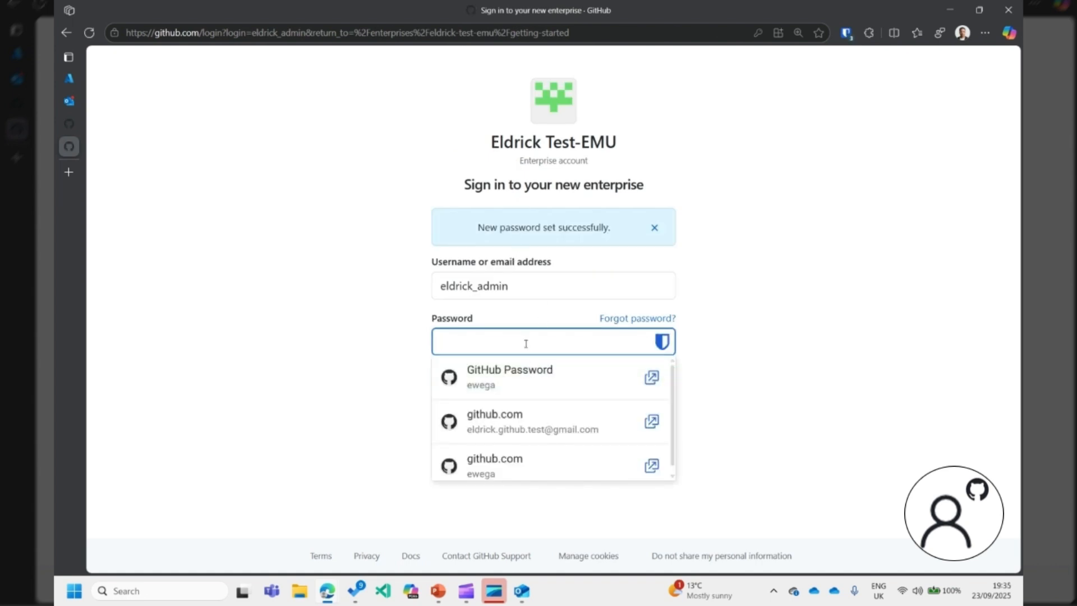
- Fill the admin password, review the username and its _admin suffix, and sign in to Eldrick Test-EMU
type("•••••••••")
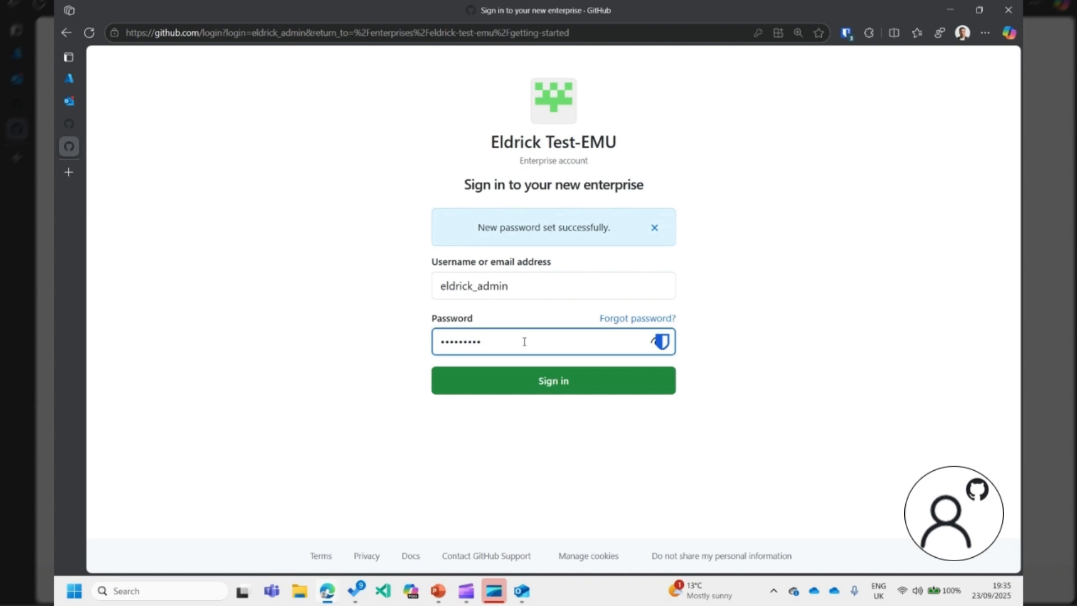
left_click_drag(473, 287, 517, 286)
left_click(474, 287)
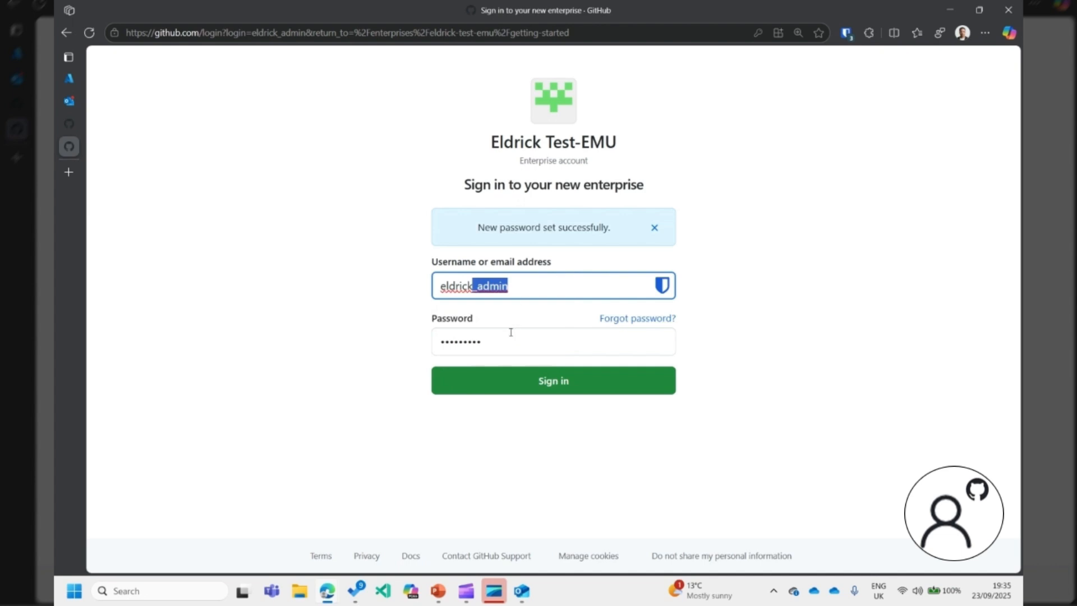
left_click_drag(473, 286, 440, 286)
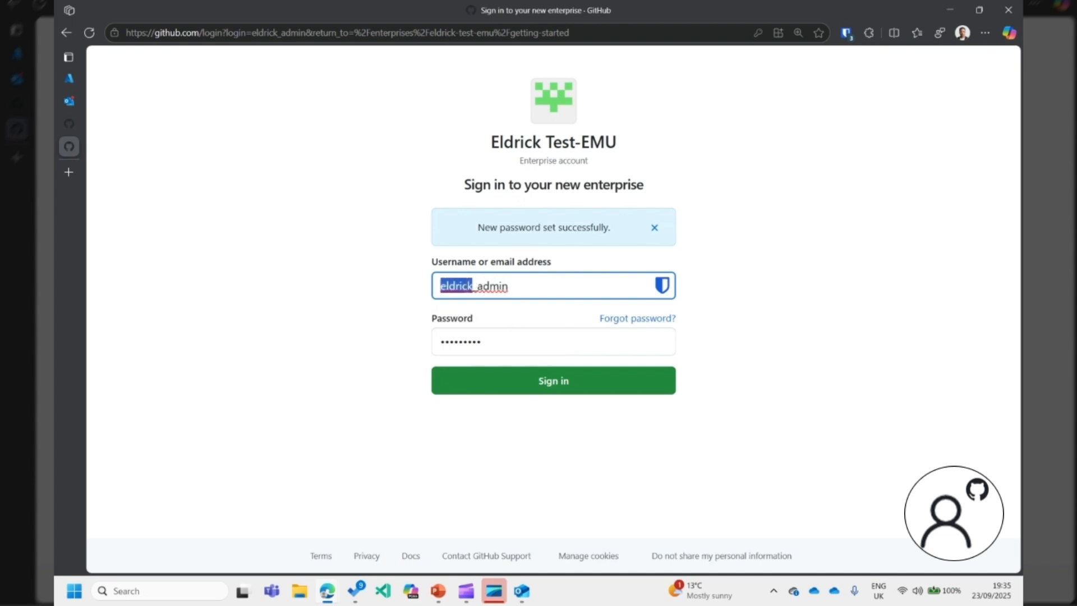
left_click(474, 286)
double_click(474, 287)
left_click(534, 380)
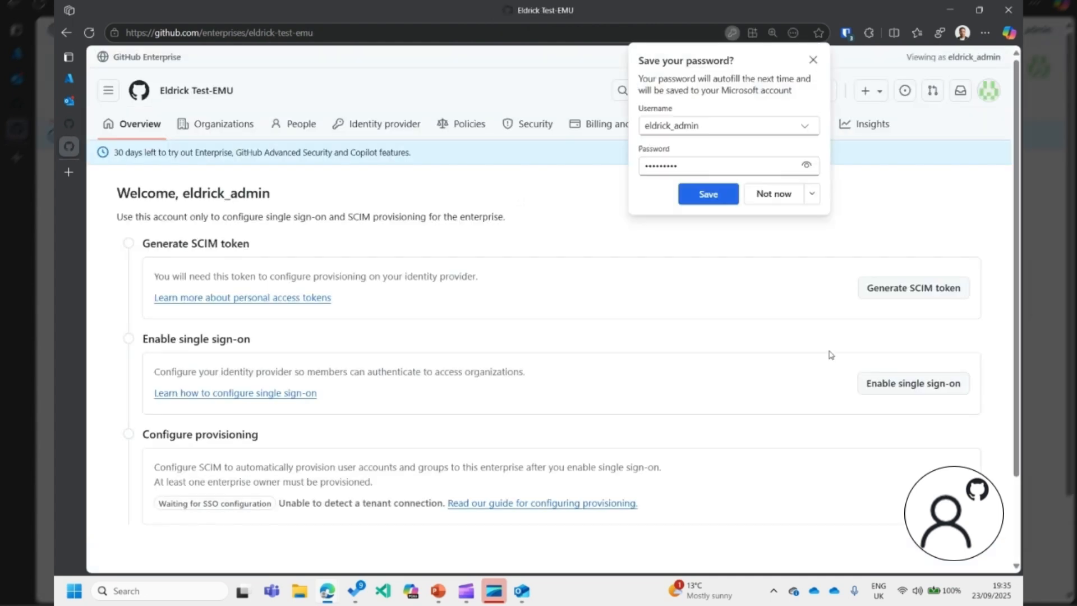
- Dismiss Edge's password-save prompt and review the Overview page's three enterprise setup steps
left_click(813, 60)
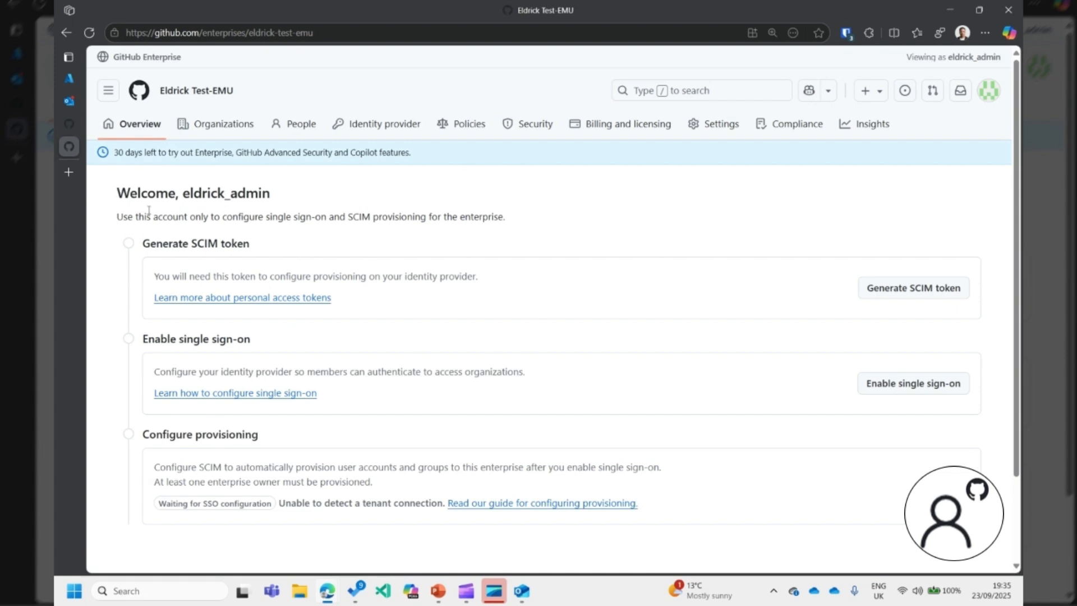
scroll(148, 211, "down", 1)
left_click_drag(116, 154, 503, 158)
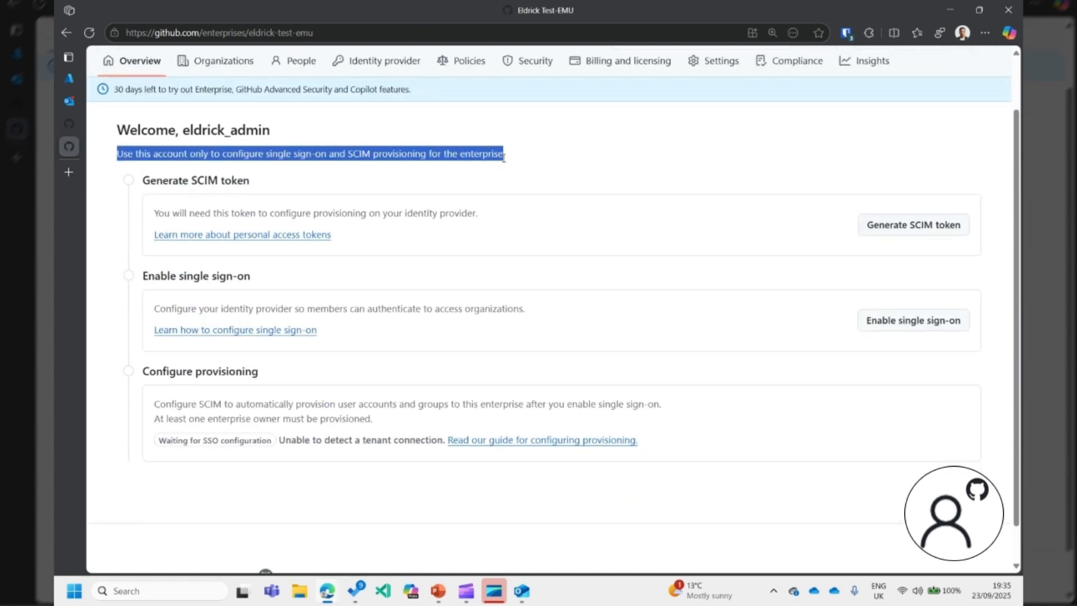
left_click(311, 177)
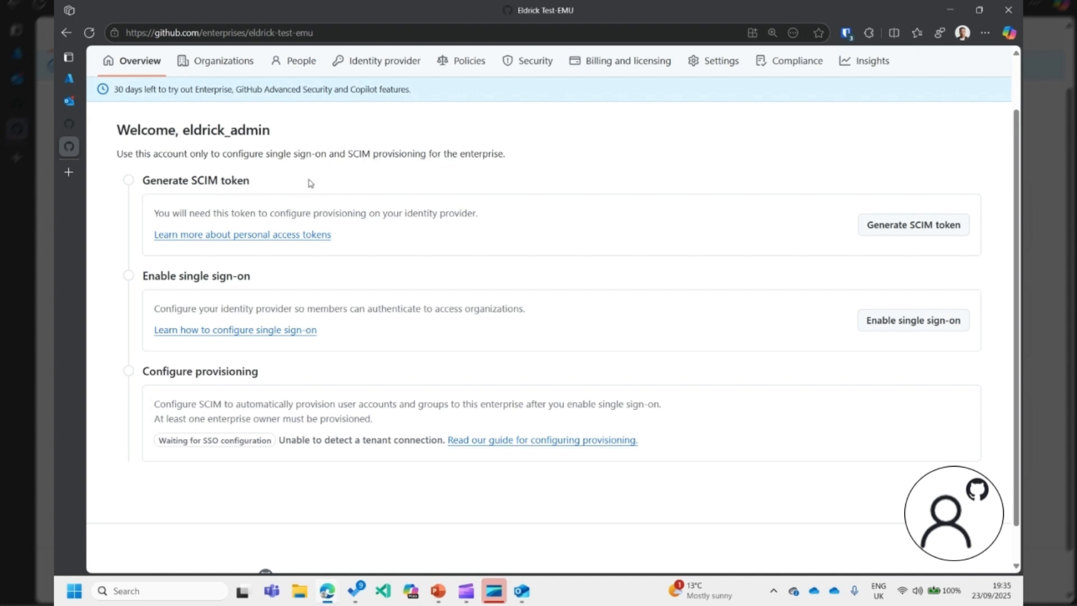
scroll(310, 183, "up", 1)
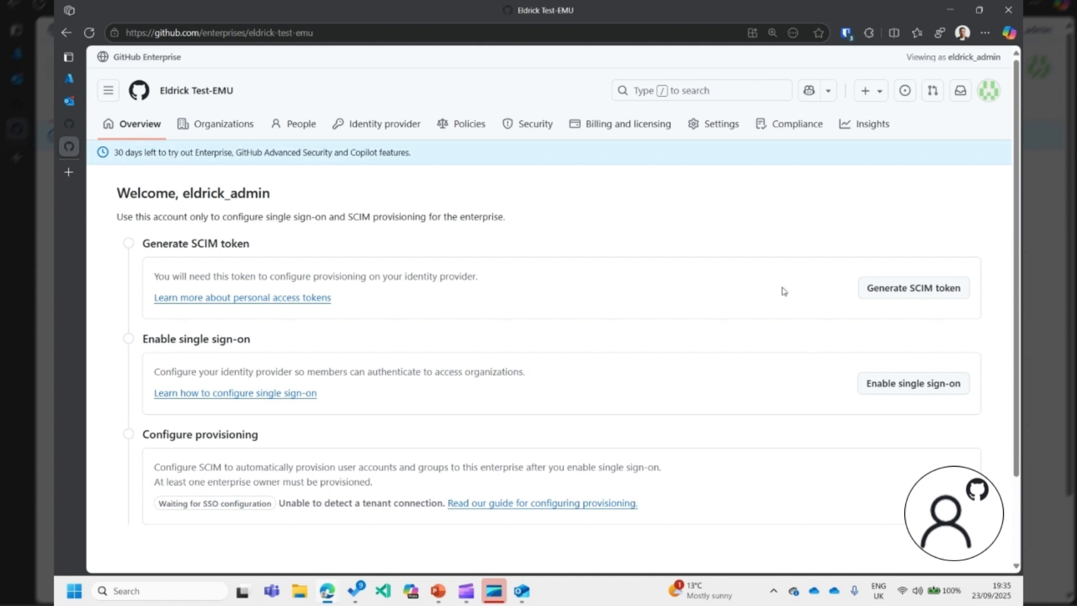
- Generate a non-expiring classic token with the scim:enterprise scope and copy it to the clipboard
left_click(913, 289)
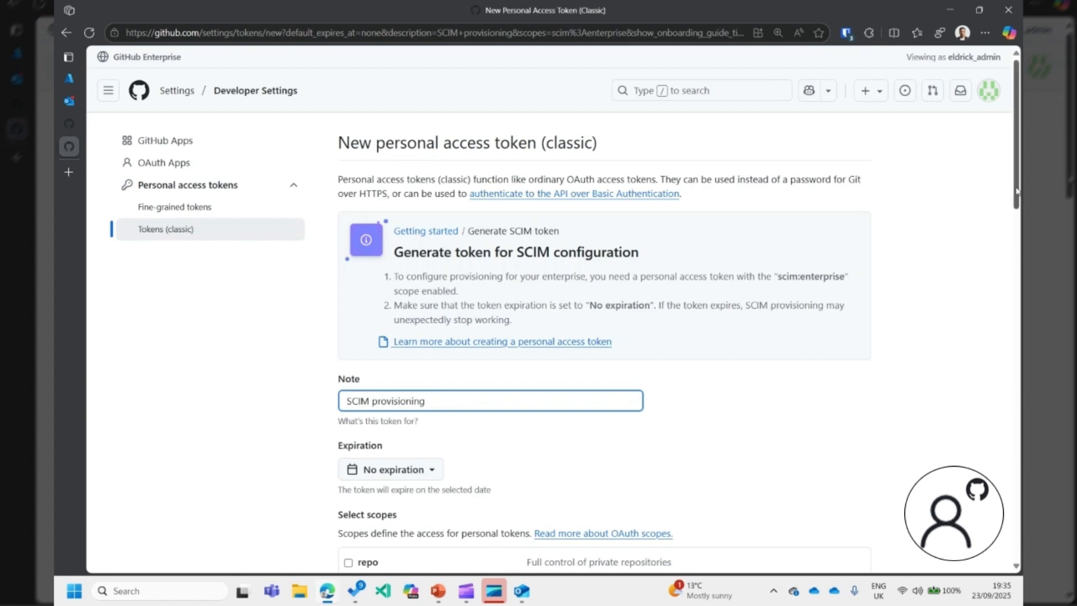
left_click_drag(1015, 192, 979, 464)
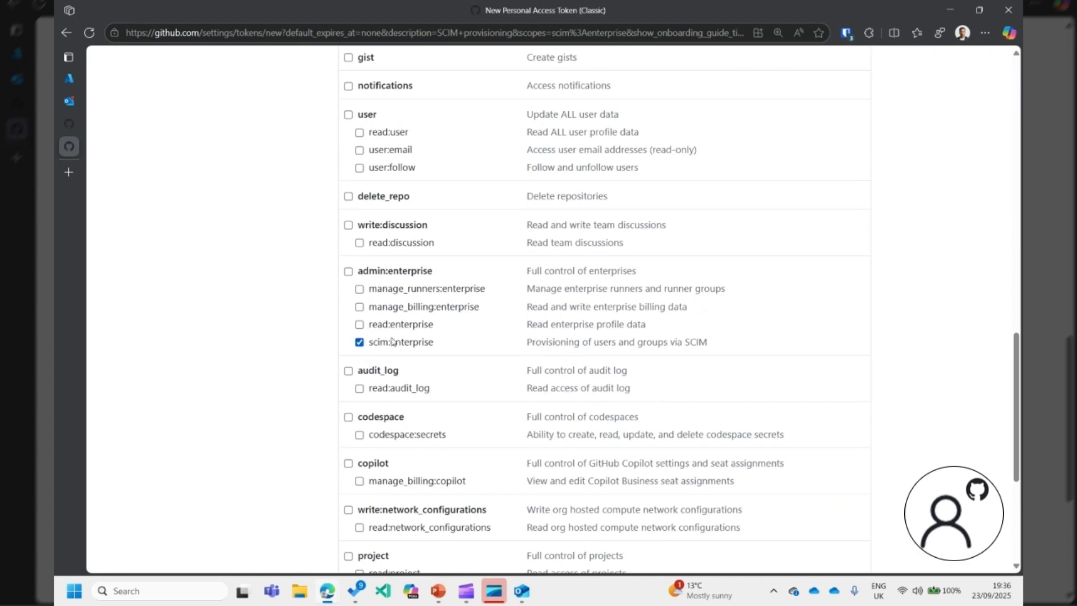
left_click_drag(1016, 382, 1016, 459)
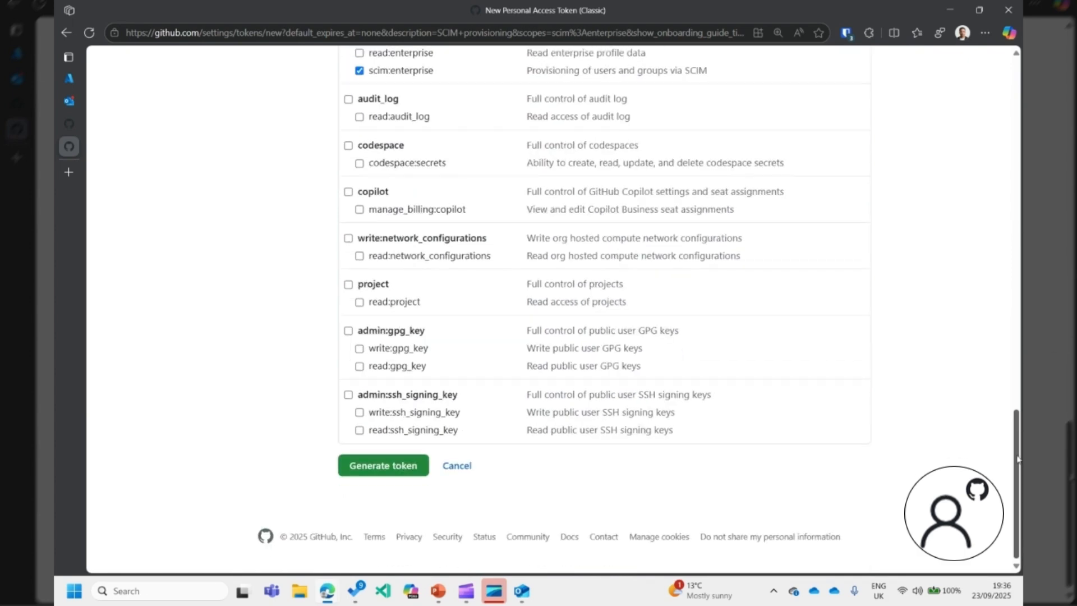
left_click(389, 470)
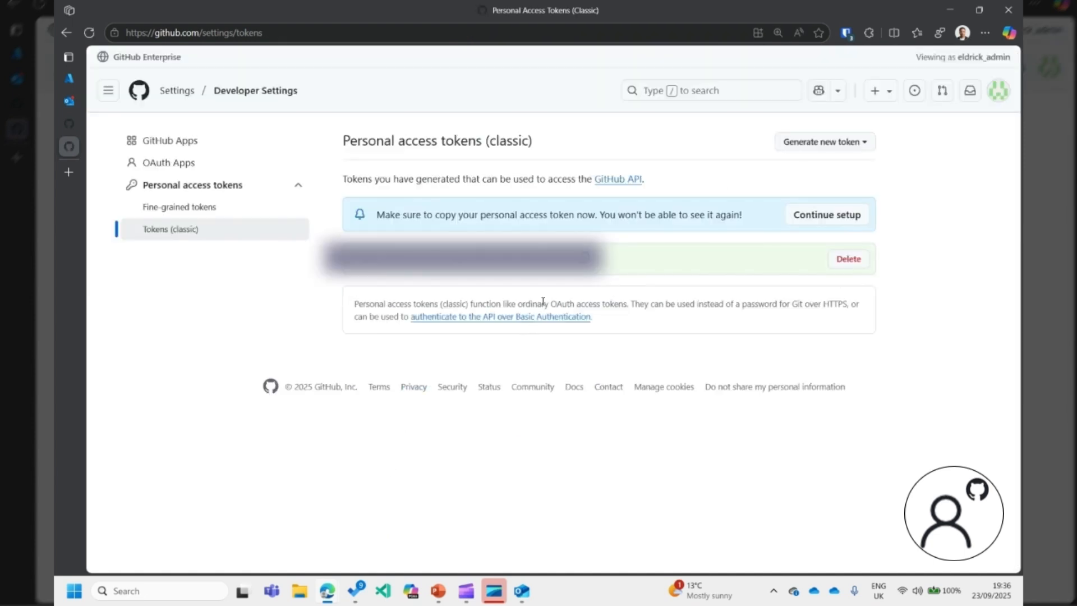
left_click(585, 261)
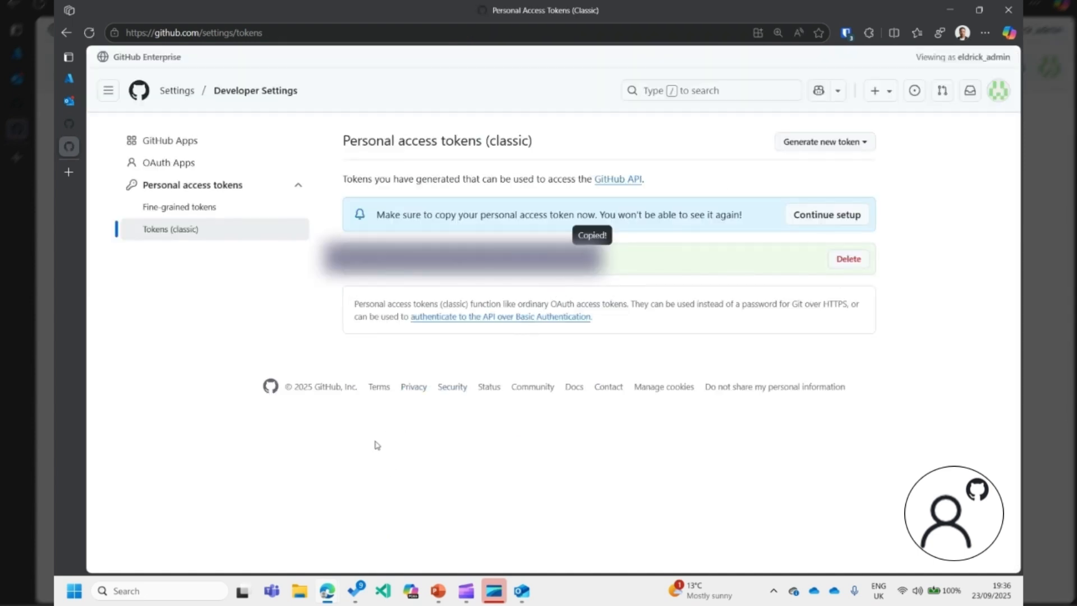
left_click(187, 594)
- Paste the copied SCIM token into a new Notepad tab, then switch back to GitHub
type("noted")
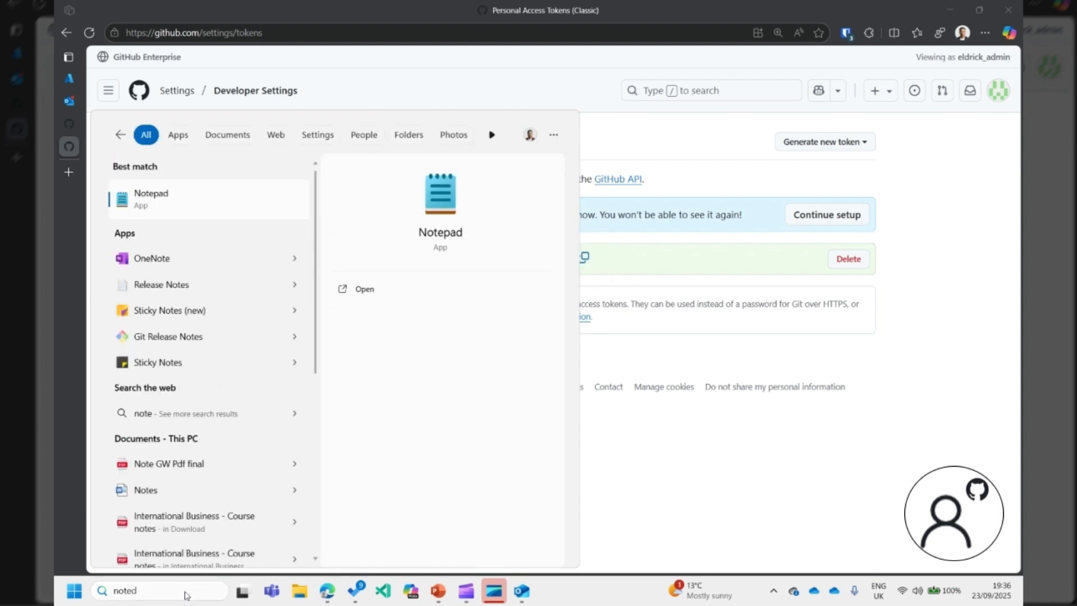
key("Return")
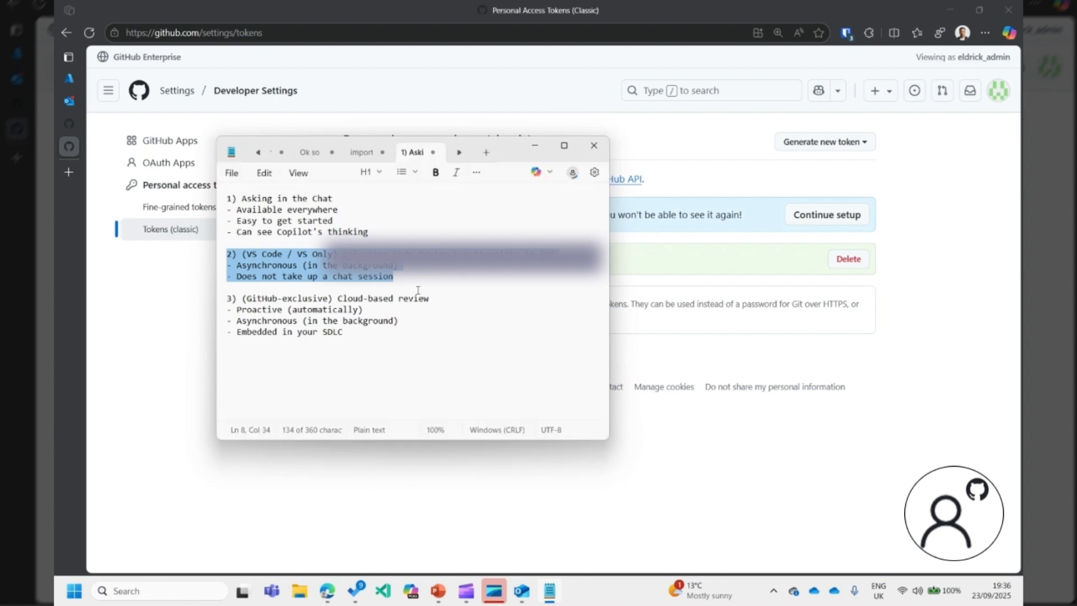
left_click(487, 153)
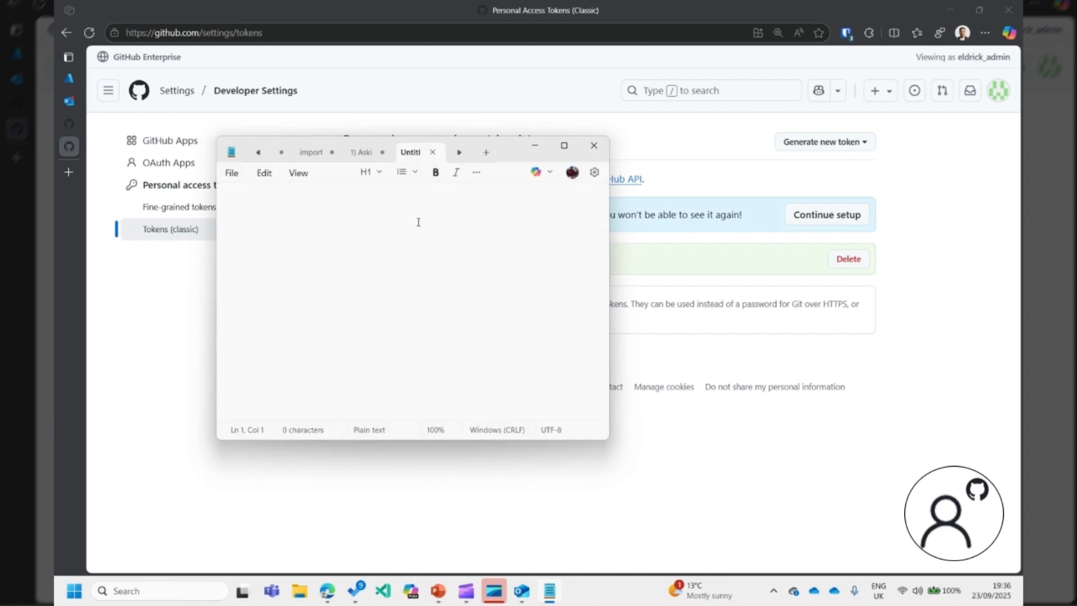
key("ctrl+v")
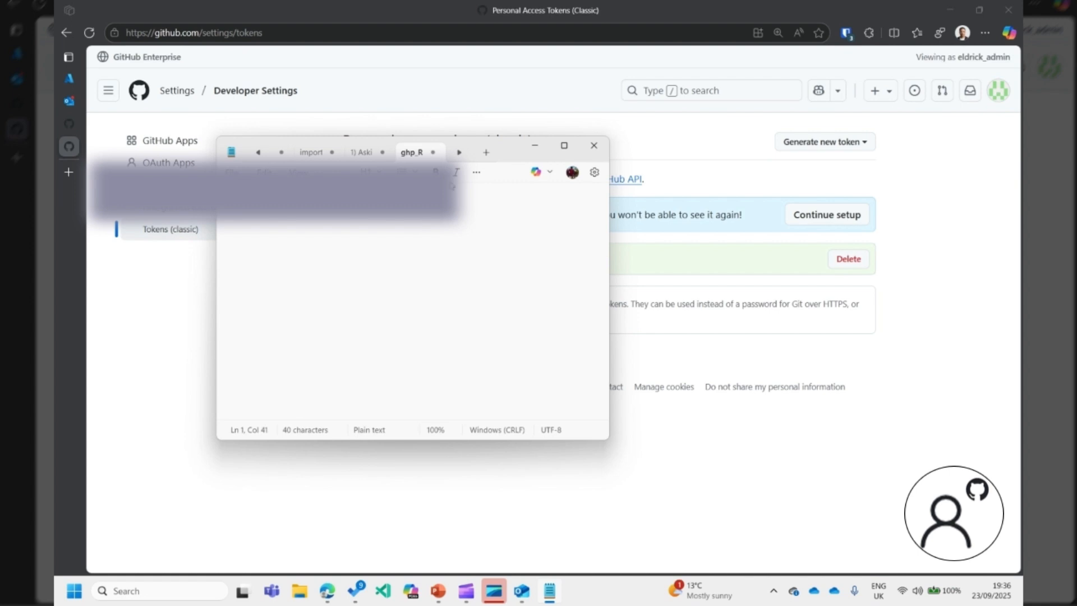
left_click_drag(501, 149, 378, 130)
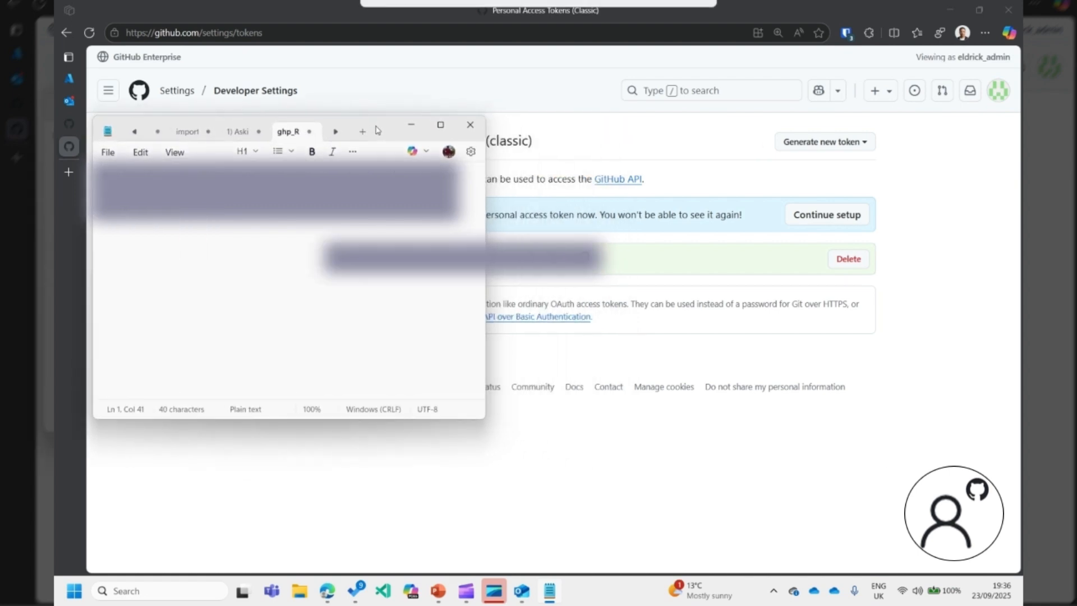
left_click(723, 219)
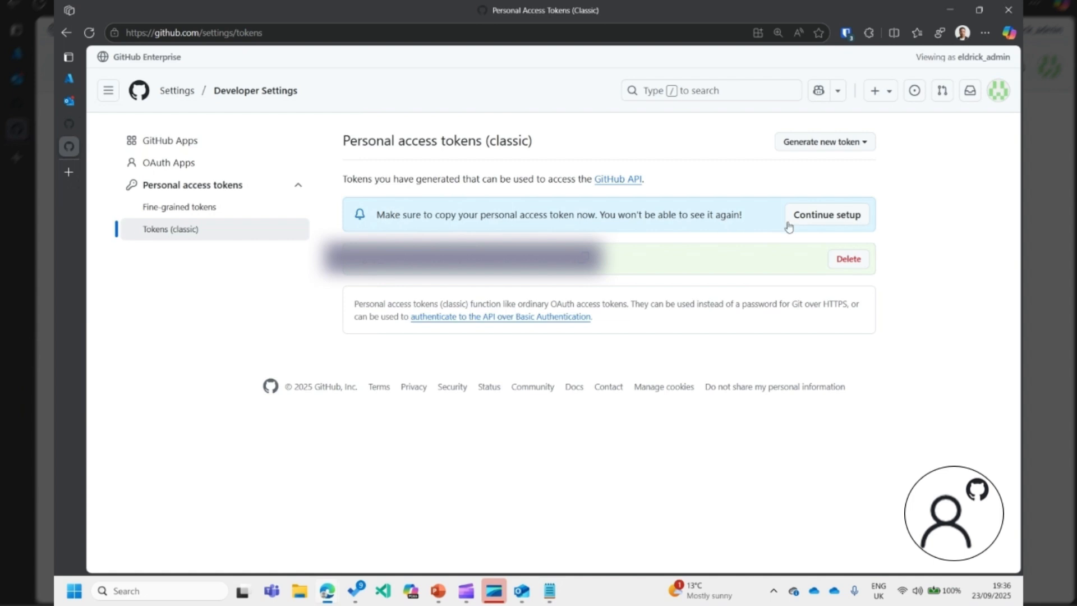
- Continue enterprise setup past the completed SCIM token step to the Single sign-on configuration page
left_click(818, 215)
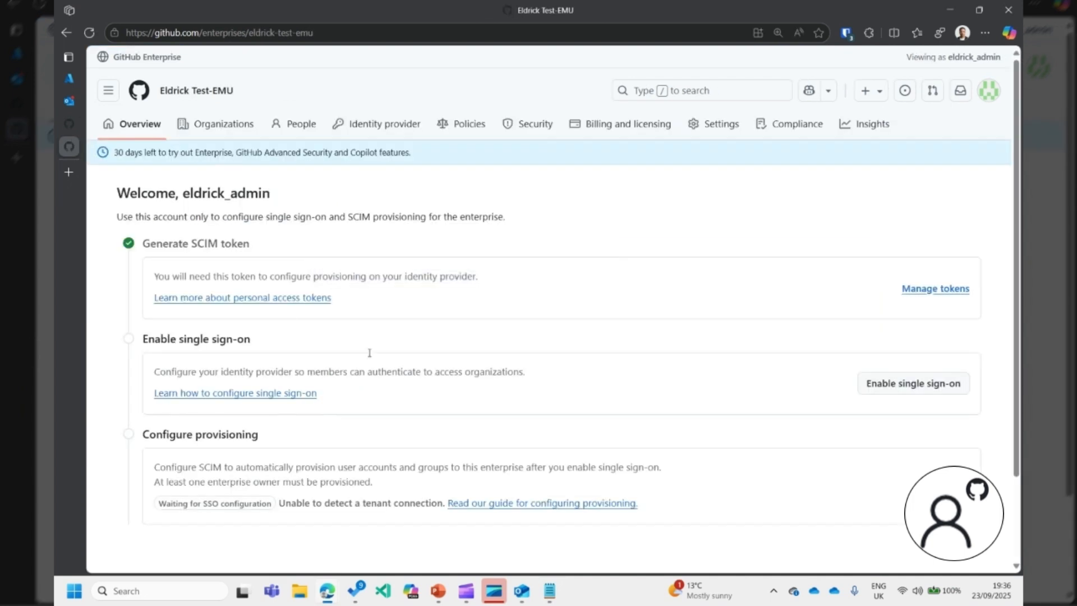
left_click_drag(145, 339, 251, 339)
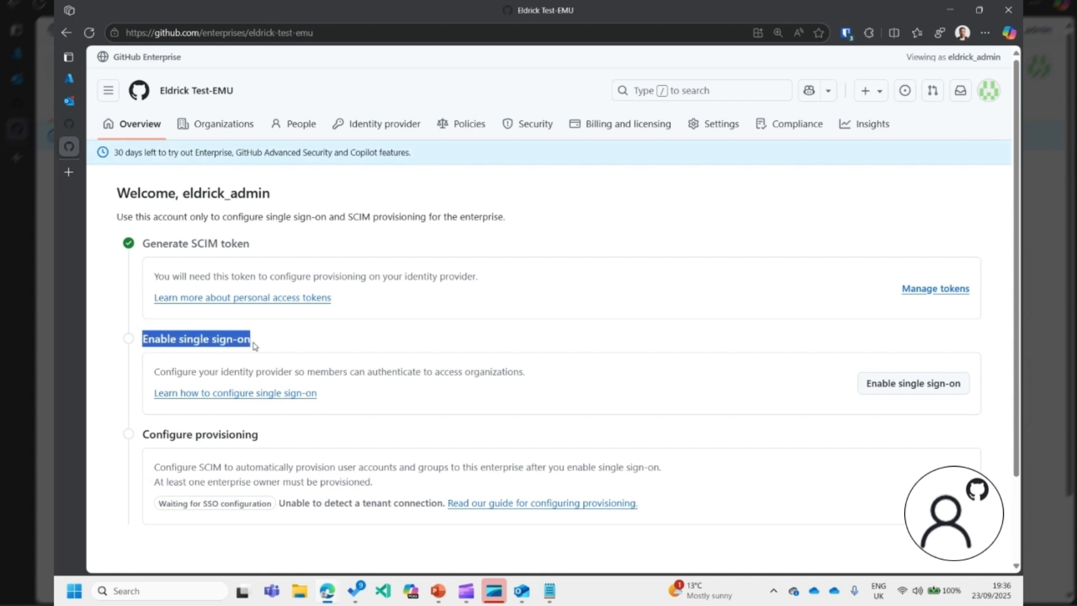
left_click(387, 376)
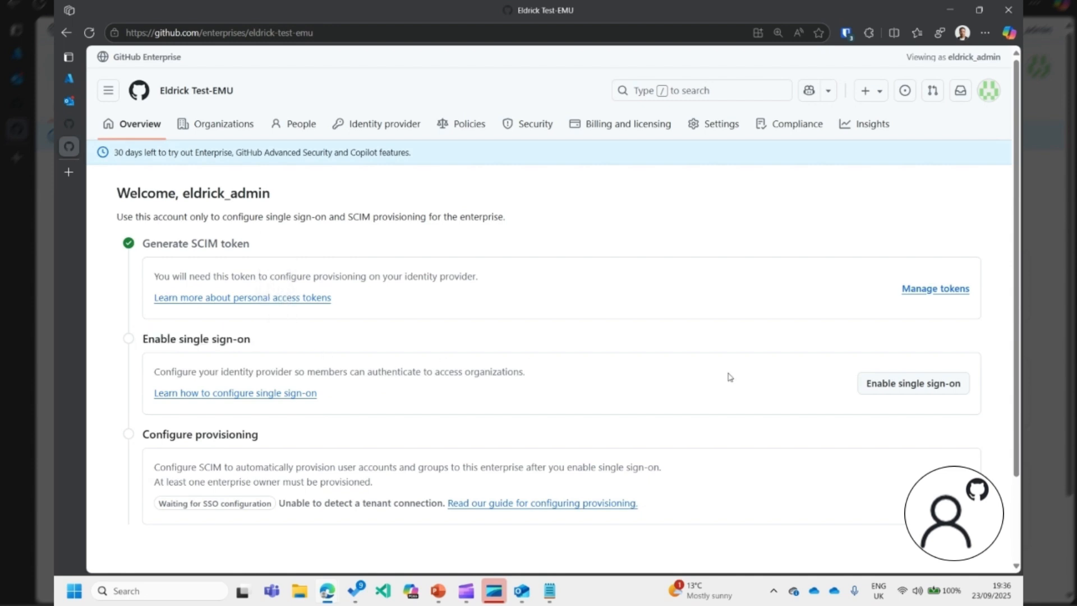
left_click(906, 396)
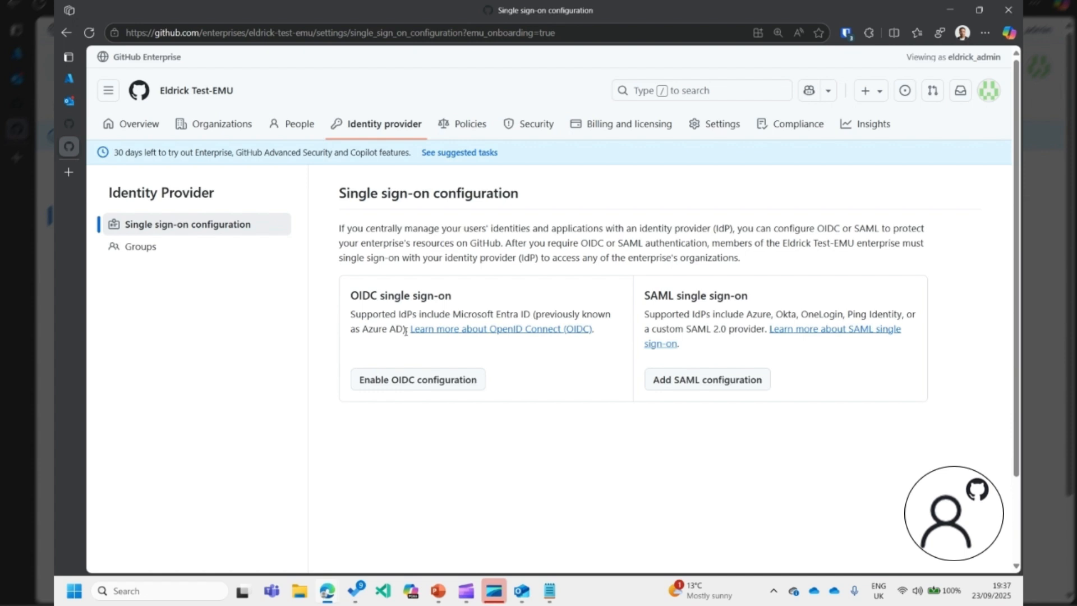
- Begin OIDC configuration with Microsoft Entra ID from the Single sign-on configuration page
mouse_move(404, 329)
left_mouse_down()
mouse_move(351, 316)
mouse_move(399, 316)
mouse_move(406, 333)
left_mouse_up()
left_click(351, 314)
left_click(406, 332)
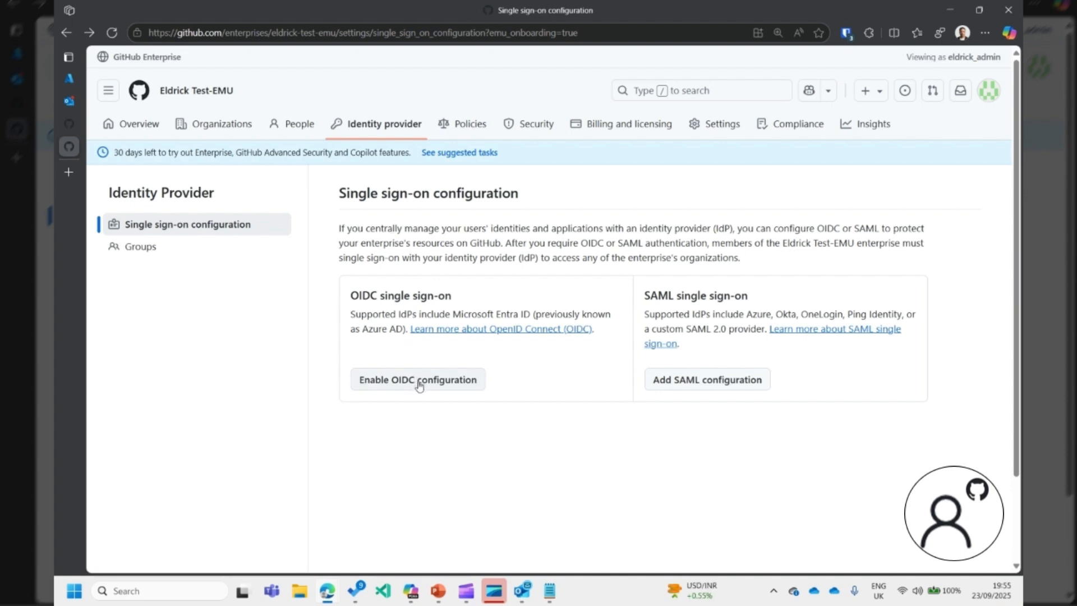
left_click(419, 381)
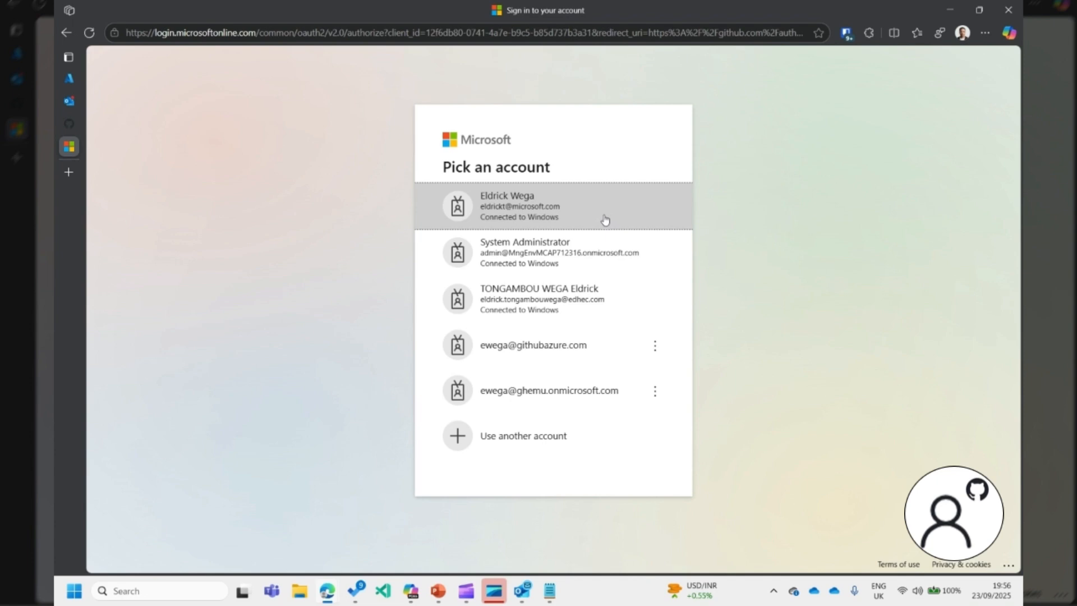
- Sign in as System Administrator and accept the OIDC app's permissions on behalf of the organization
left_click(584, 267)
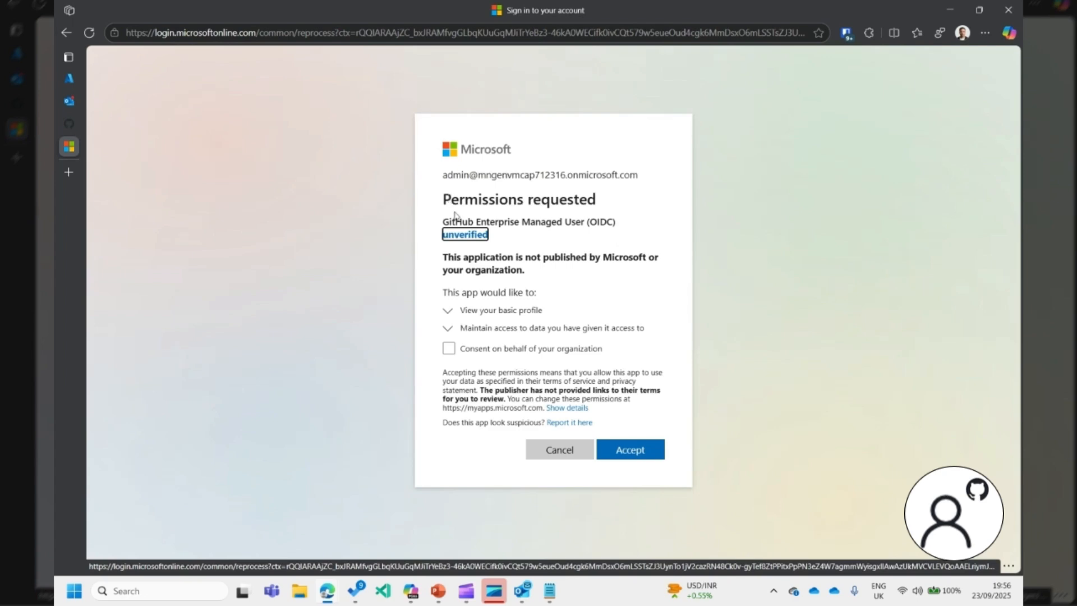
left_click(456, 349)
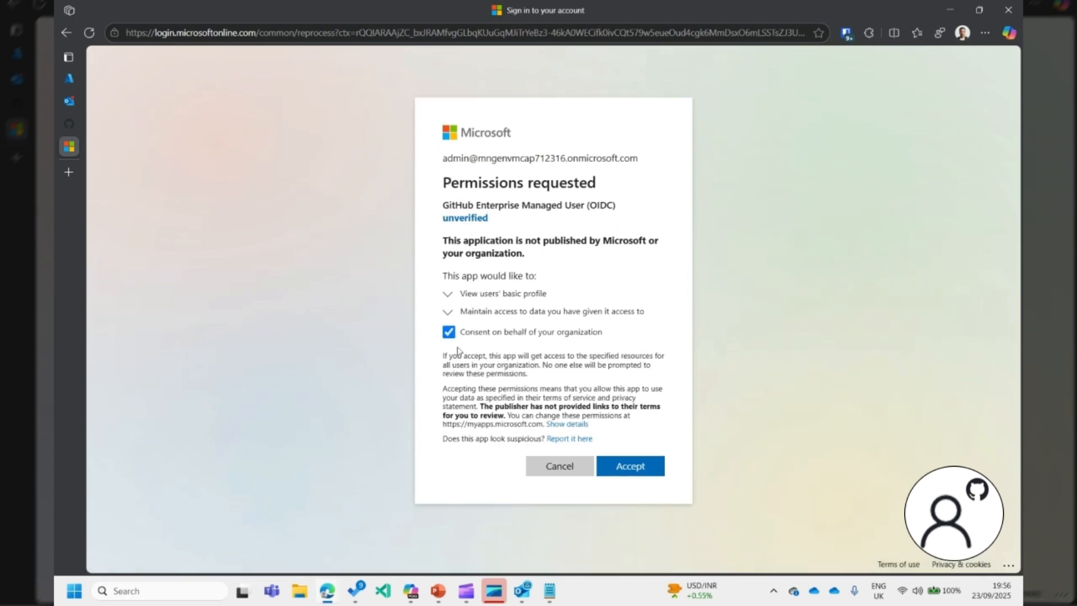
left_click(646, 470)
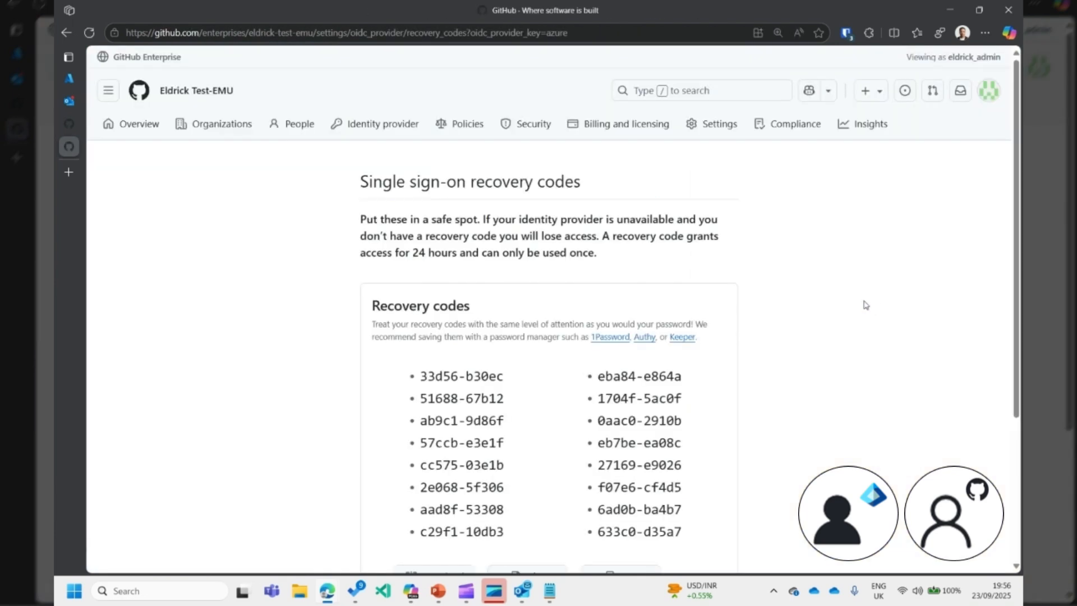
- Download and save the single sign-on recovery codes file
scroll(866, 305, "down", 1)
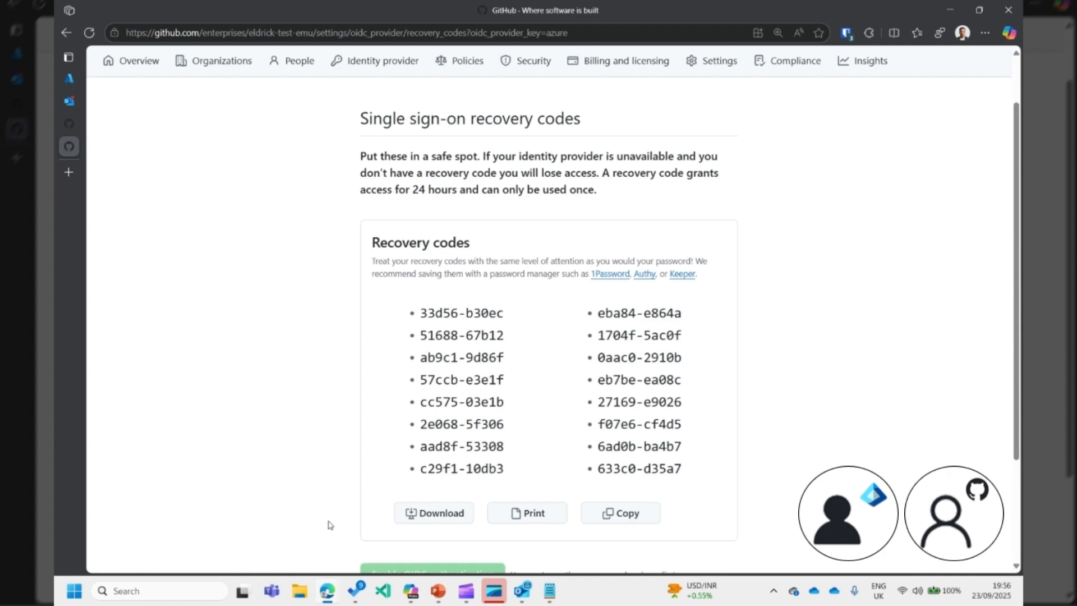
scroll(329, 519, "down", 2)
scroll(329, 517, "up", 2)
left_click_drag(354, 163, 630, 197)
scroll(506, 357, "down", 1)
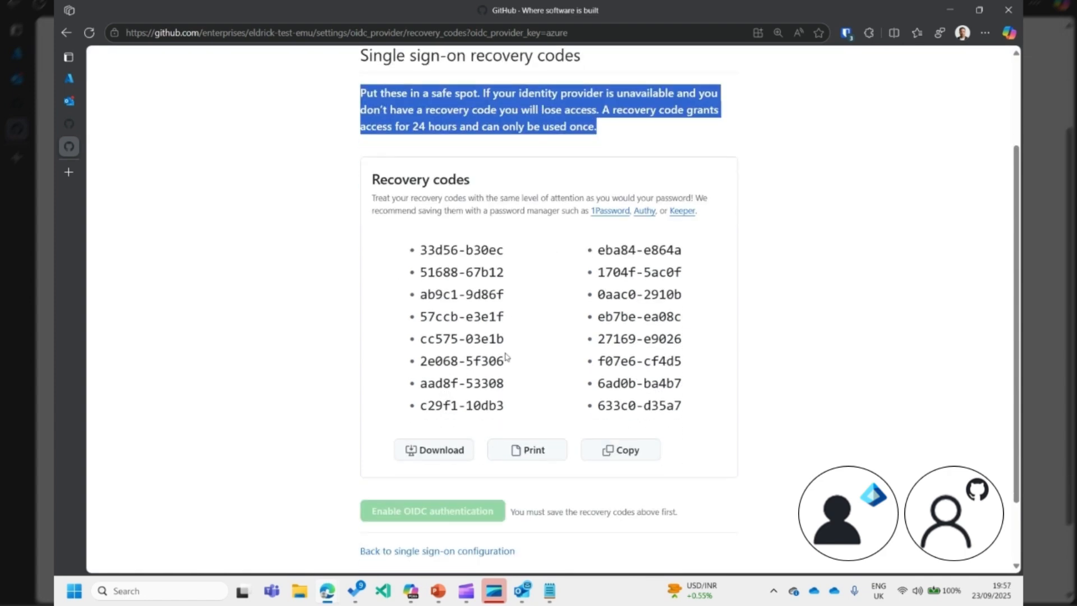
left_click(507, 359)
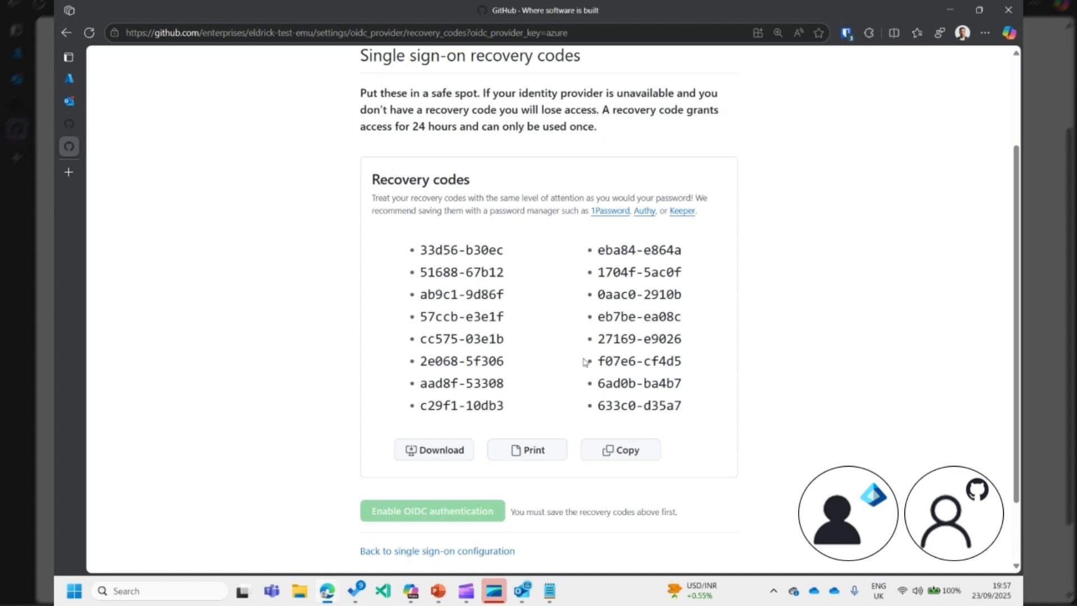
left_click(441, 450)
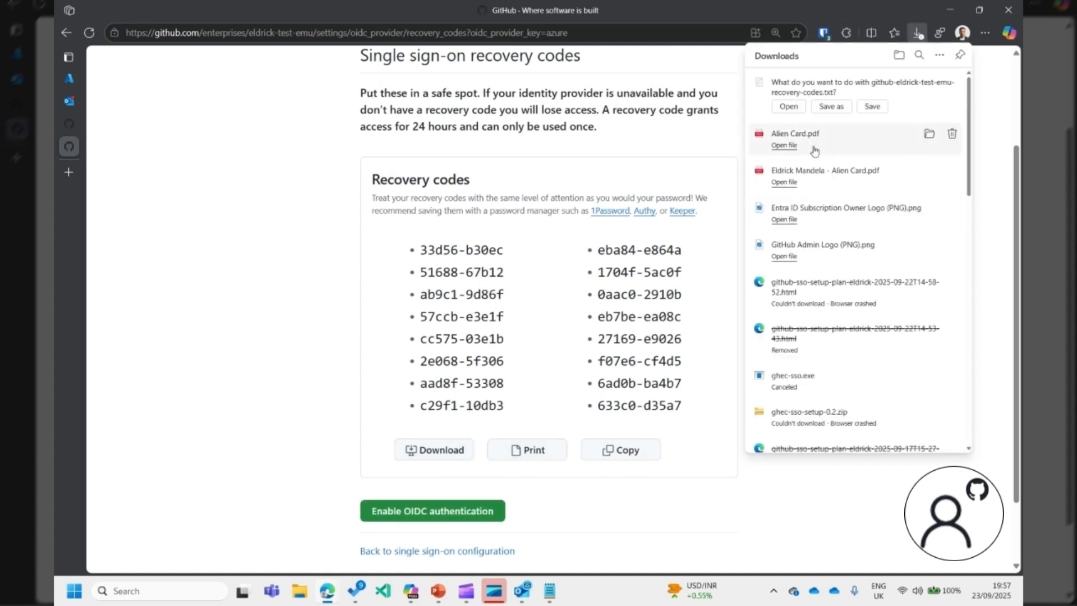
left_click(873, 106)
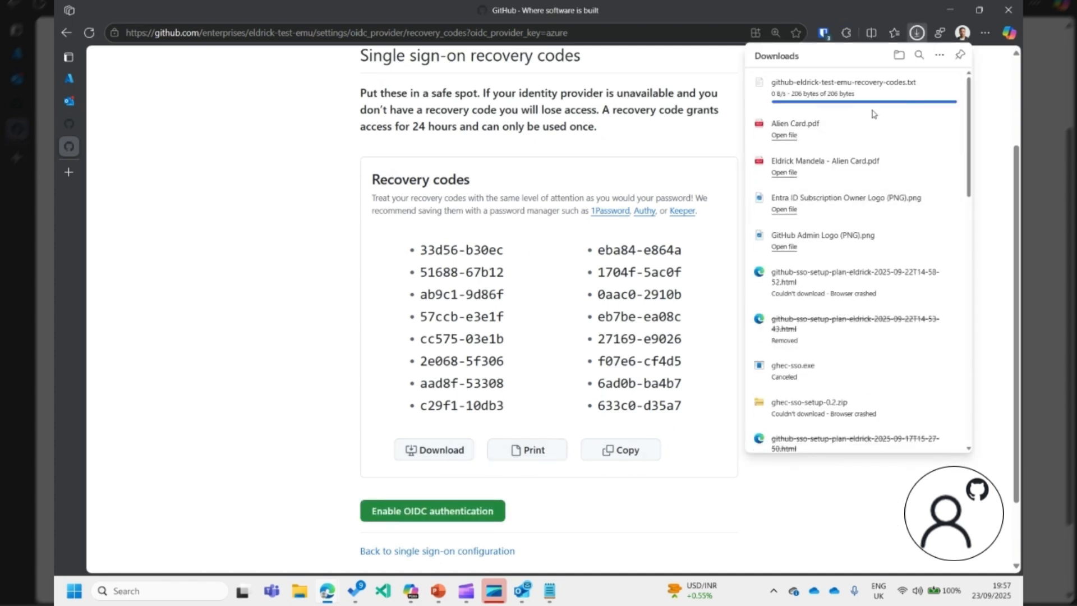
left_click(303, 319)
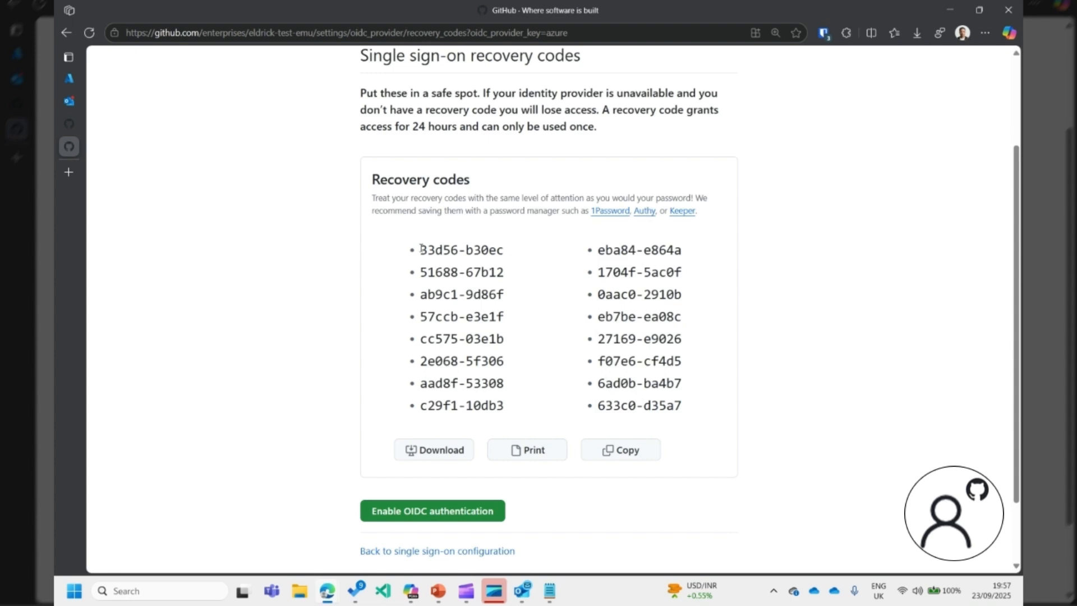
- Enable OIDC authentication for the enterprise
scroll(420, 248, "up", 2)
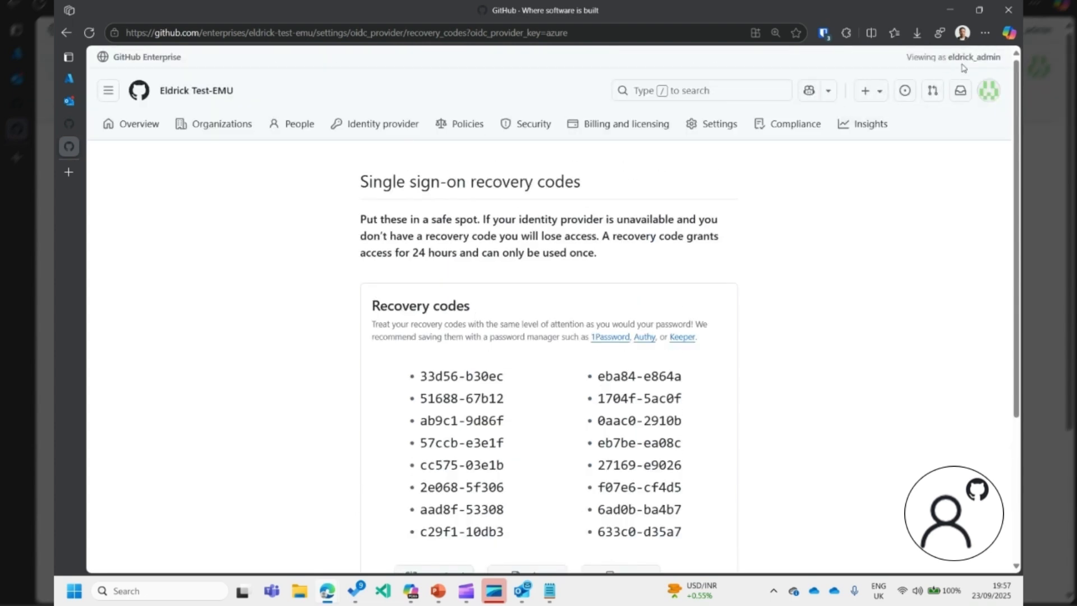
scroll(670, 271, "down", 3)
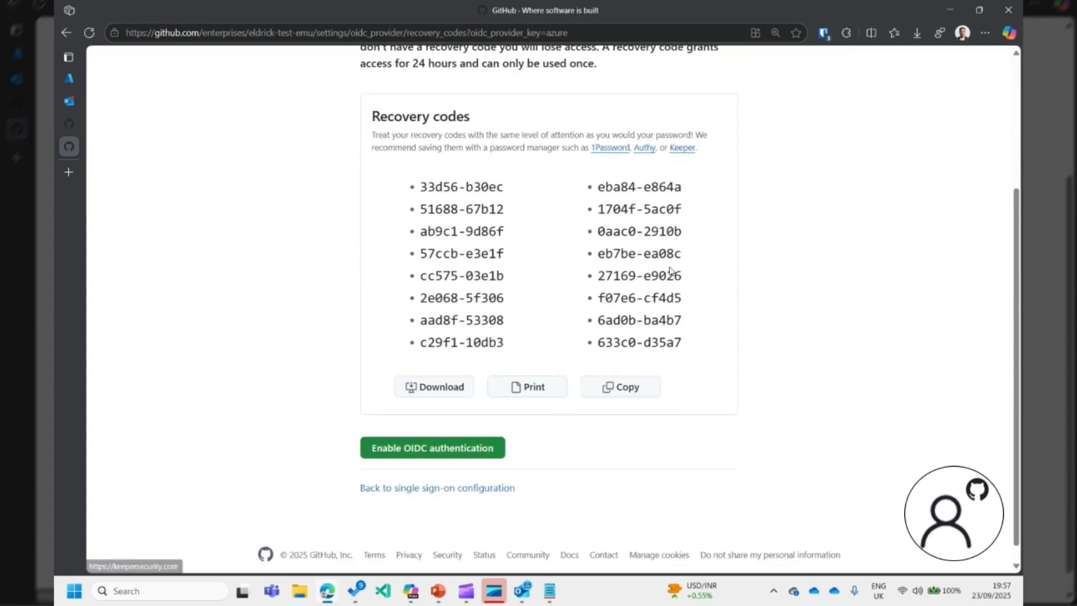
left_click(411, 457)
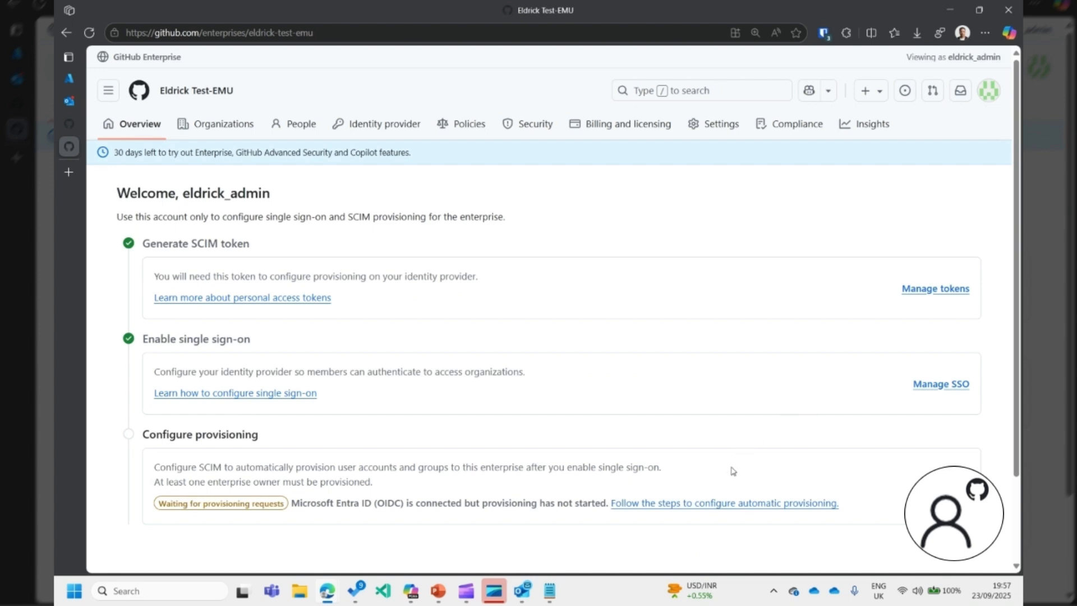
- Open the 'Follow the steps to configure automatic provisioning' link in a new tab
right_click(706, 503)
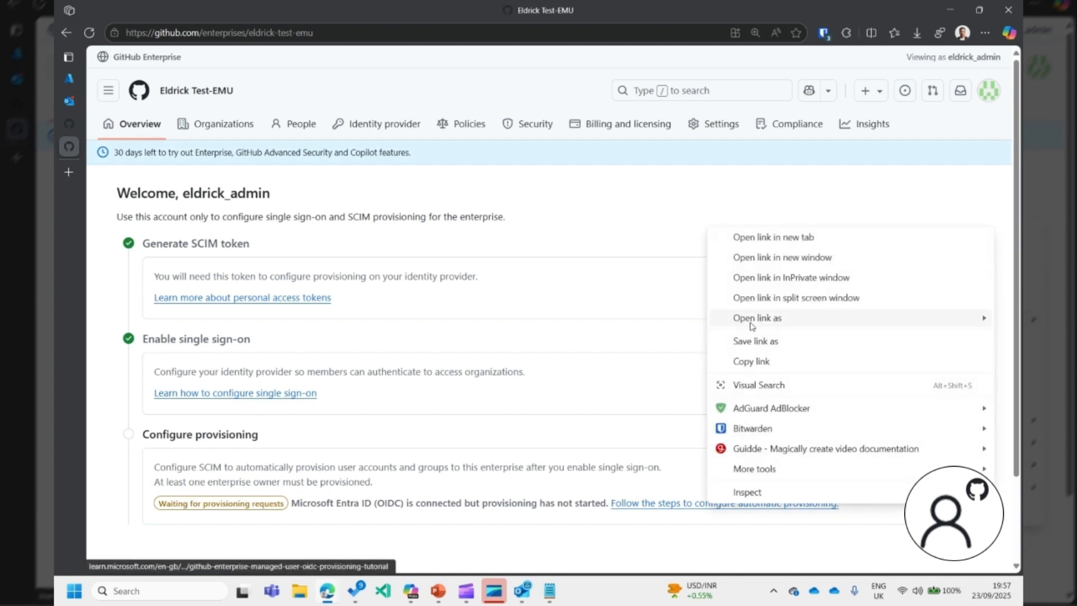
left_click(749, 237)
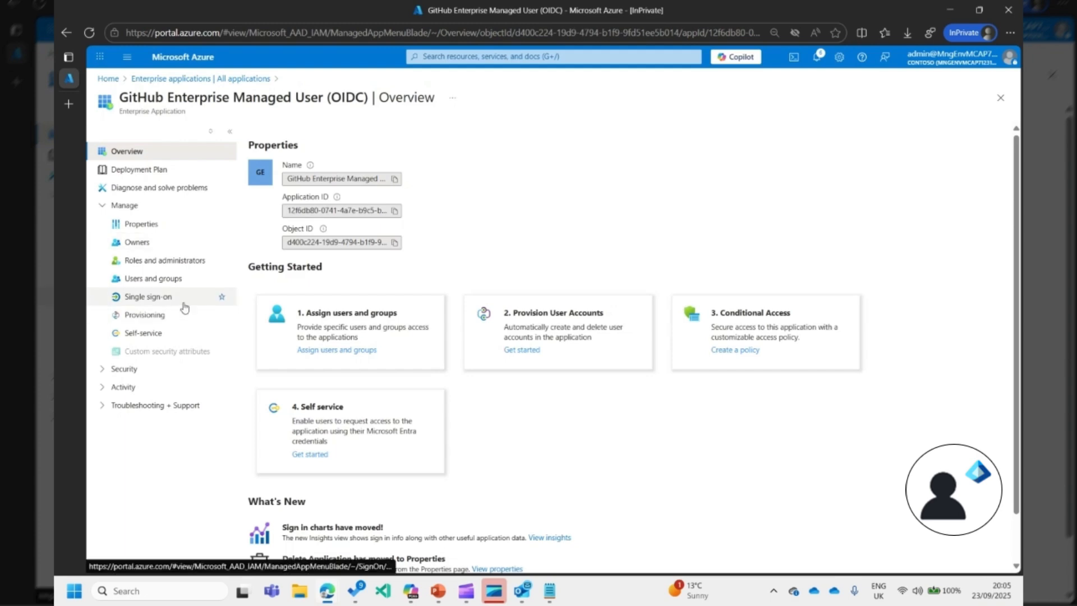
- Start a new app assignment and select only the GitHub Admins group
left_click(182, 280)
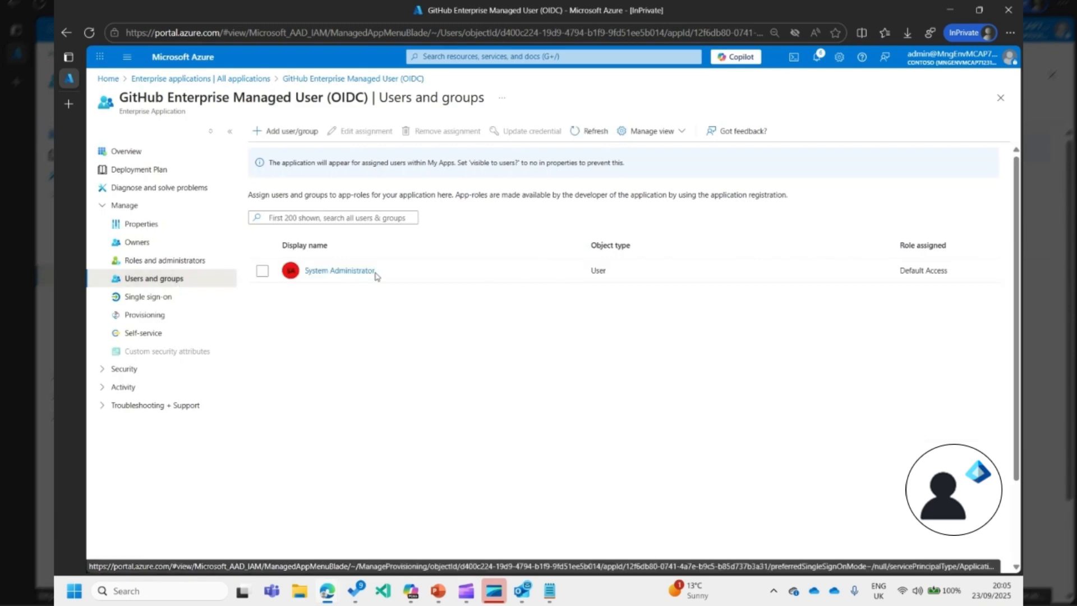
left_click(288, 135)
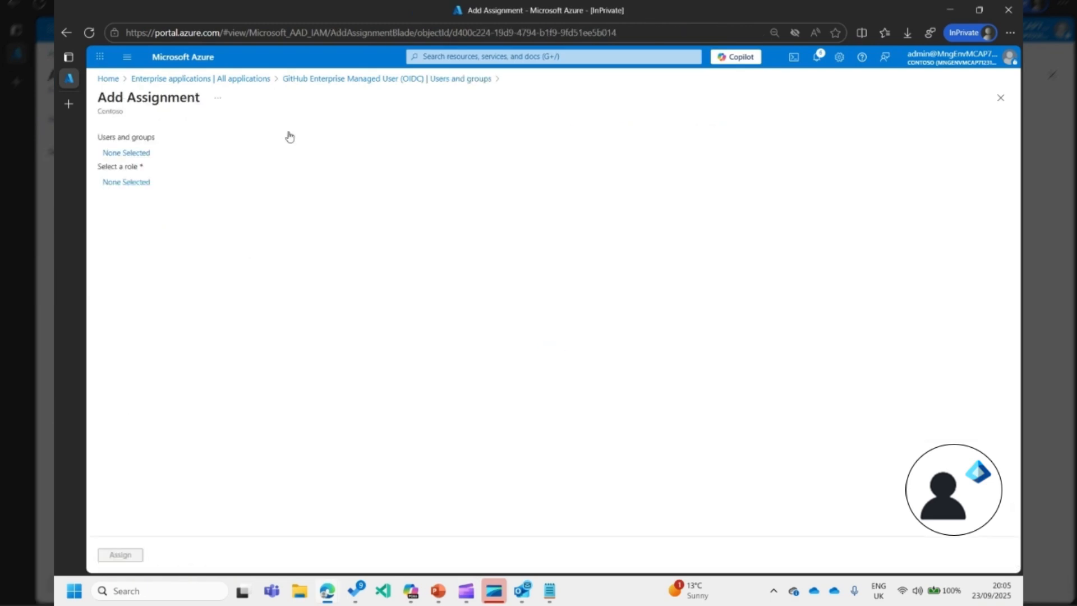
left_click(206, 149)
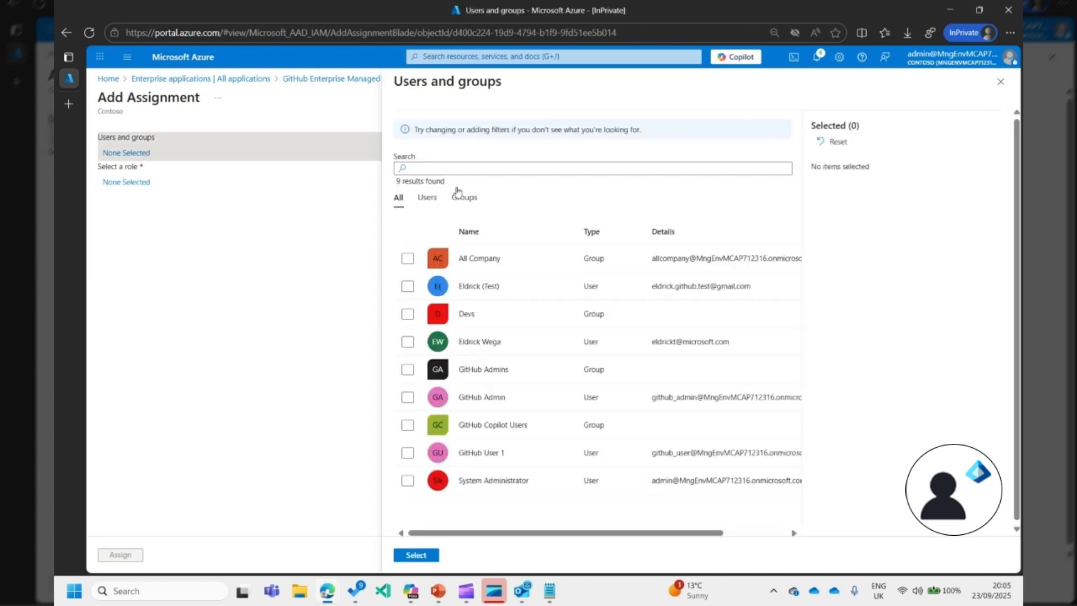
left_click(408, 369)
left_click(407, 425)
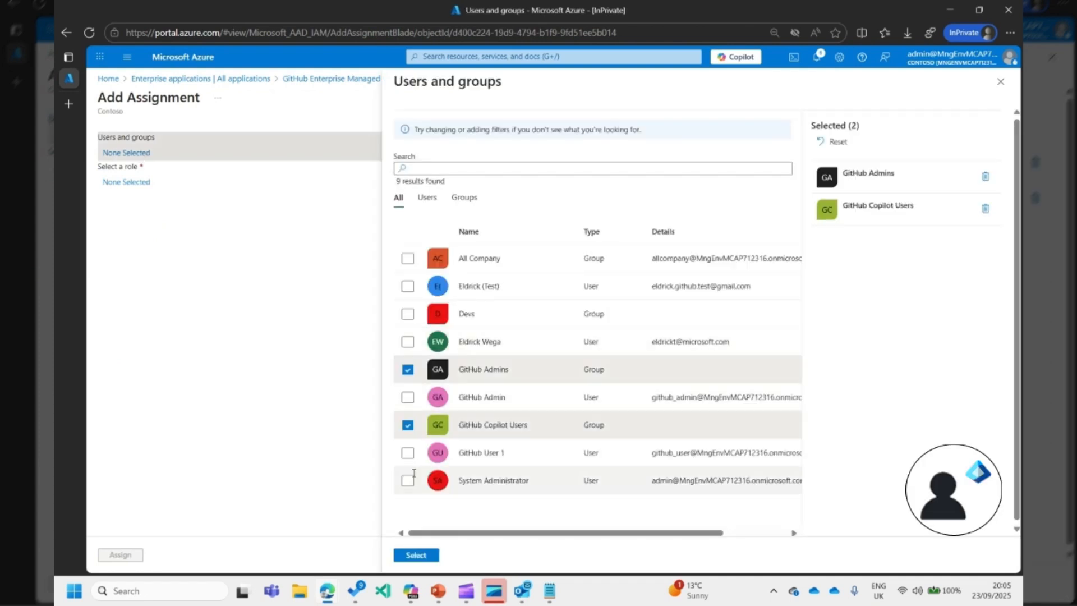
left_click(416, 555)
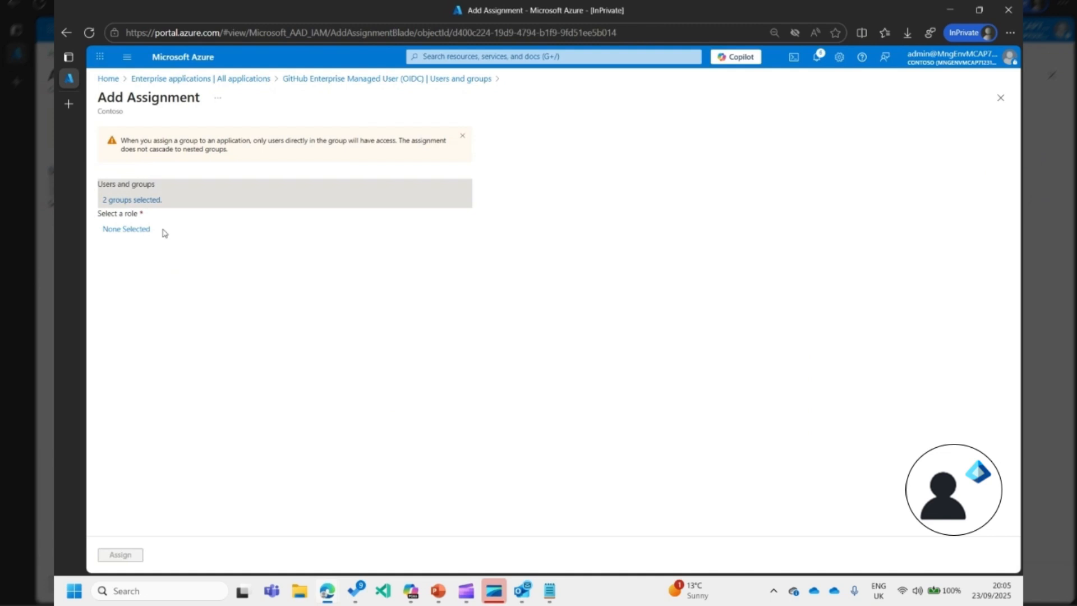
left_click(143, 229)
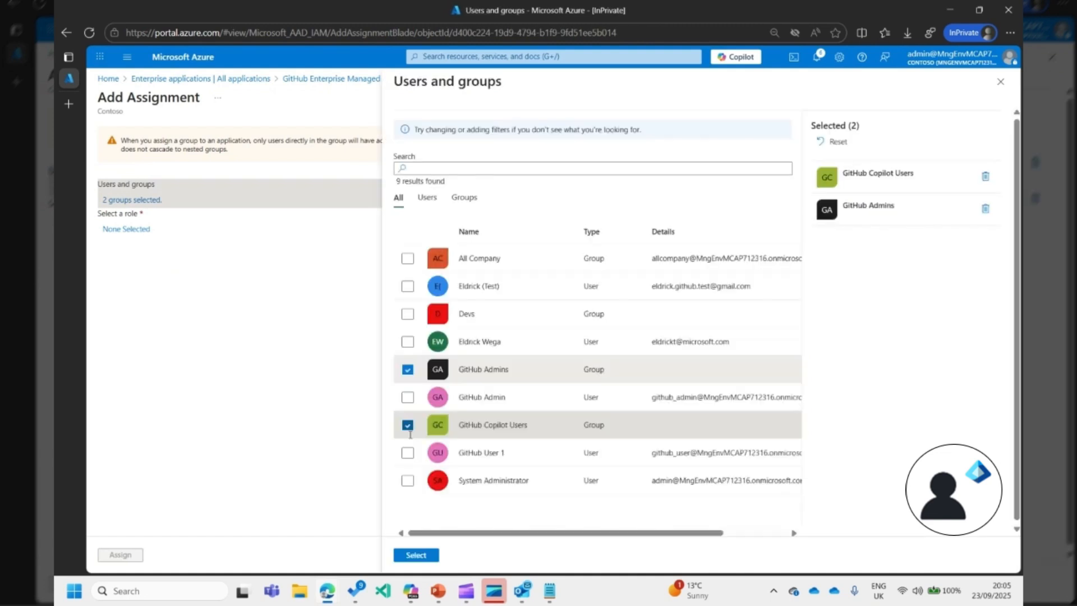
left_click(407, 426)
left_click(415, 555)
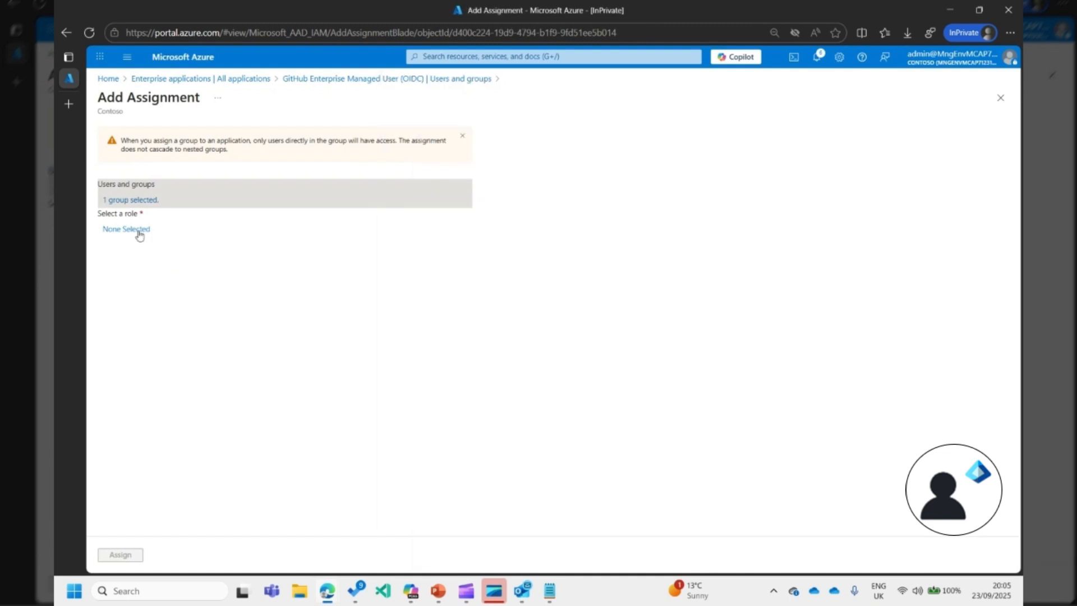
- Give GitHub Admins the Enterprise Owner role and complete the assignment
left_click(137, 229)
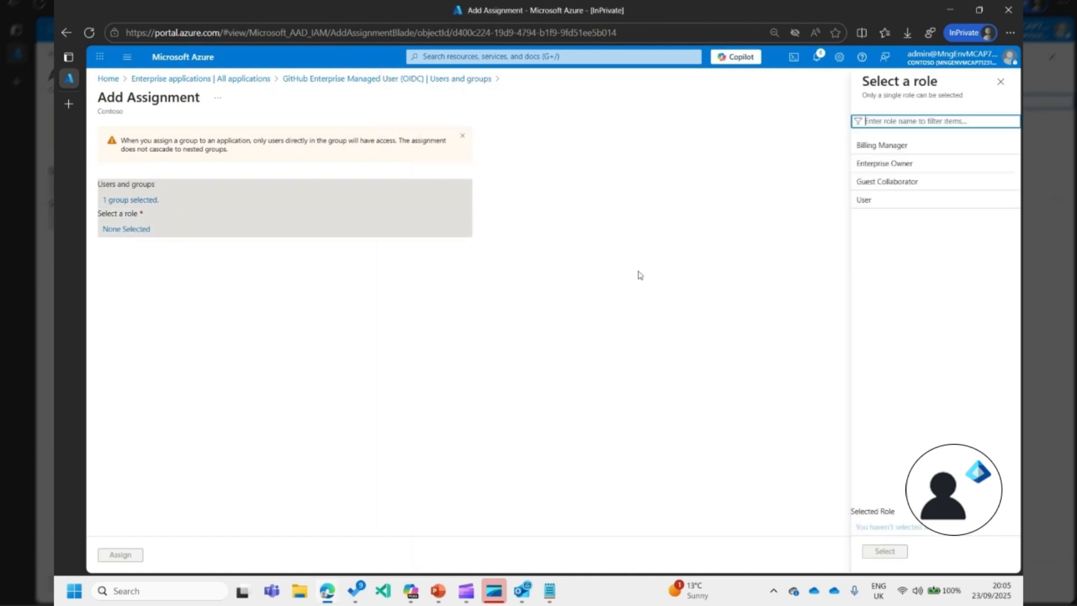
left_click(901, 168)
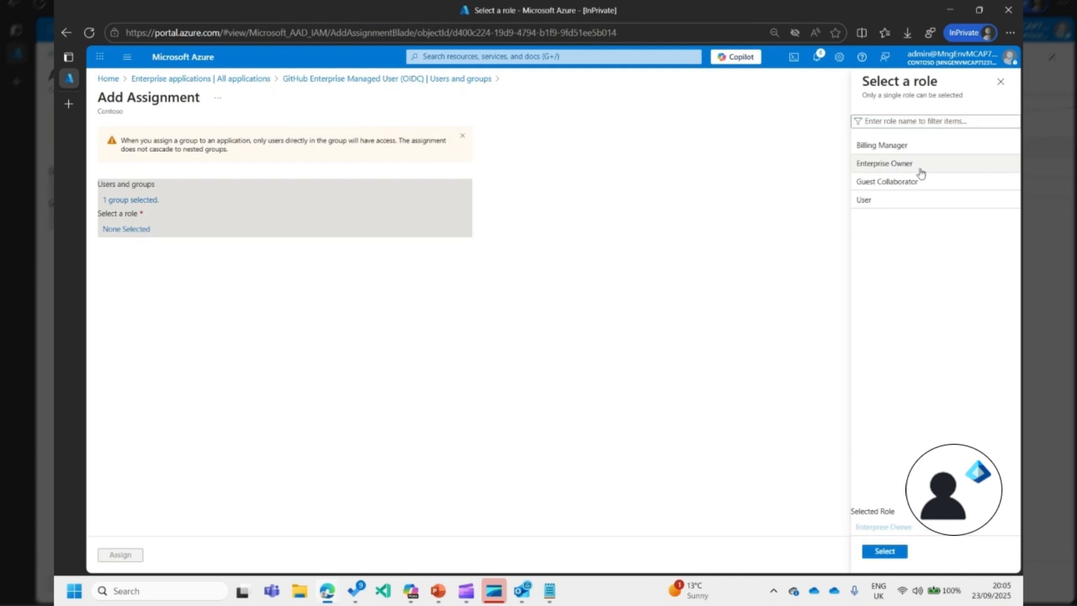
left_click(897, 551)
left_click(120, 555)
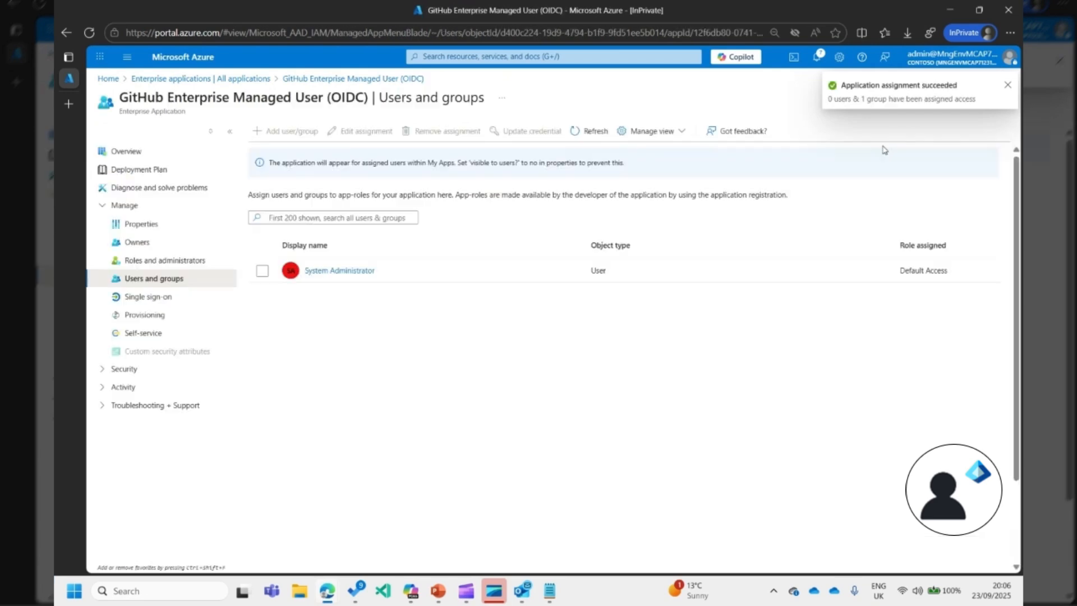
- Assign the GitHub Copilot Users group with the User role and refresh the assignments list
left_click(287, 134)
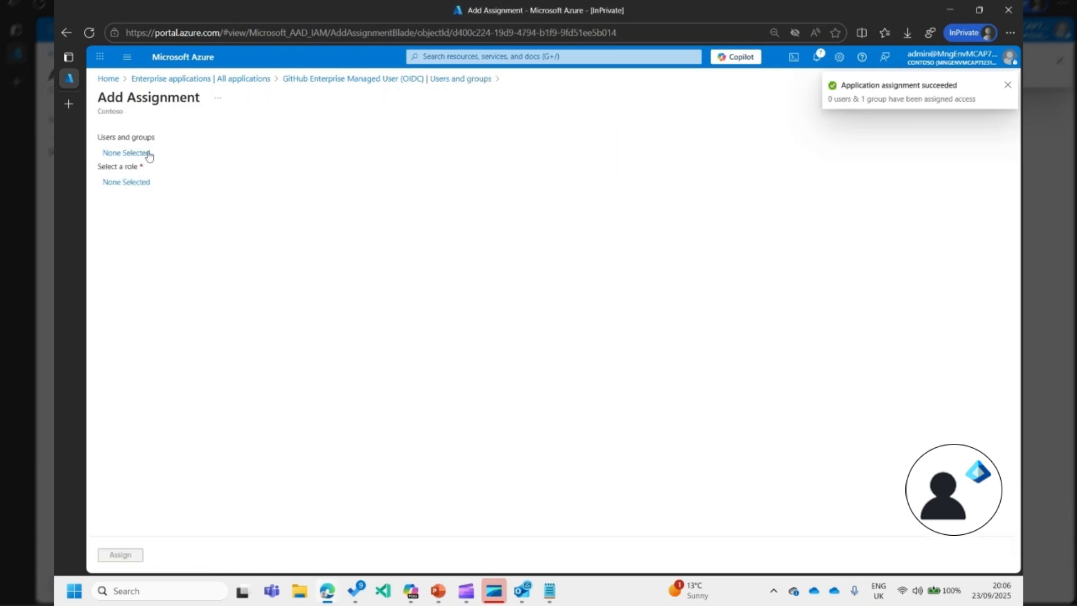
left_click(126, 153)
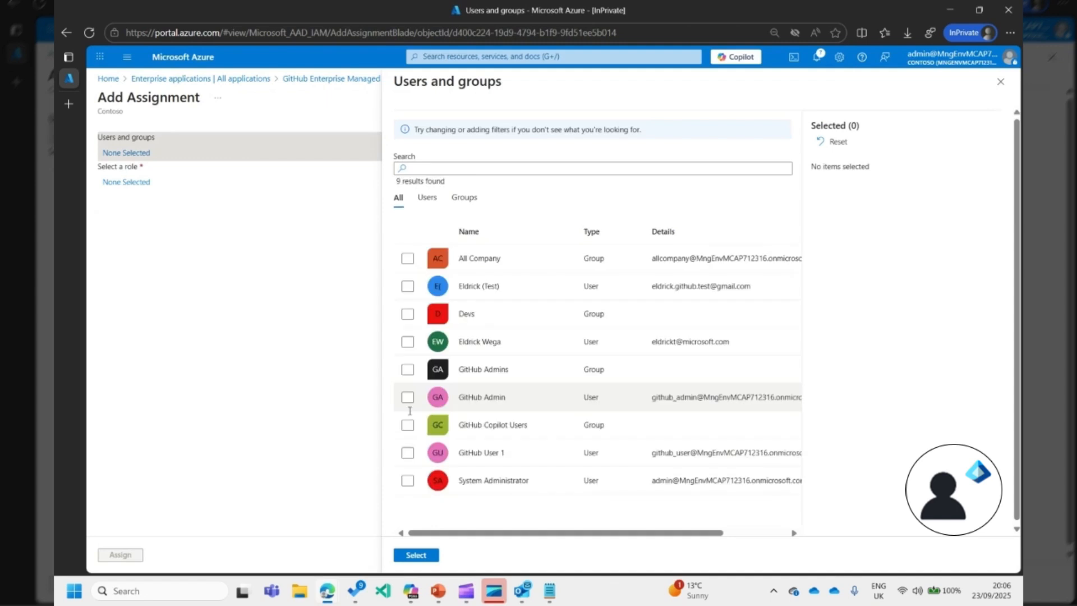
left_click(408, 424)
left_click(417, 555)
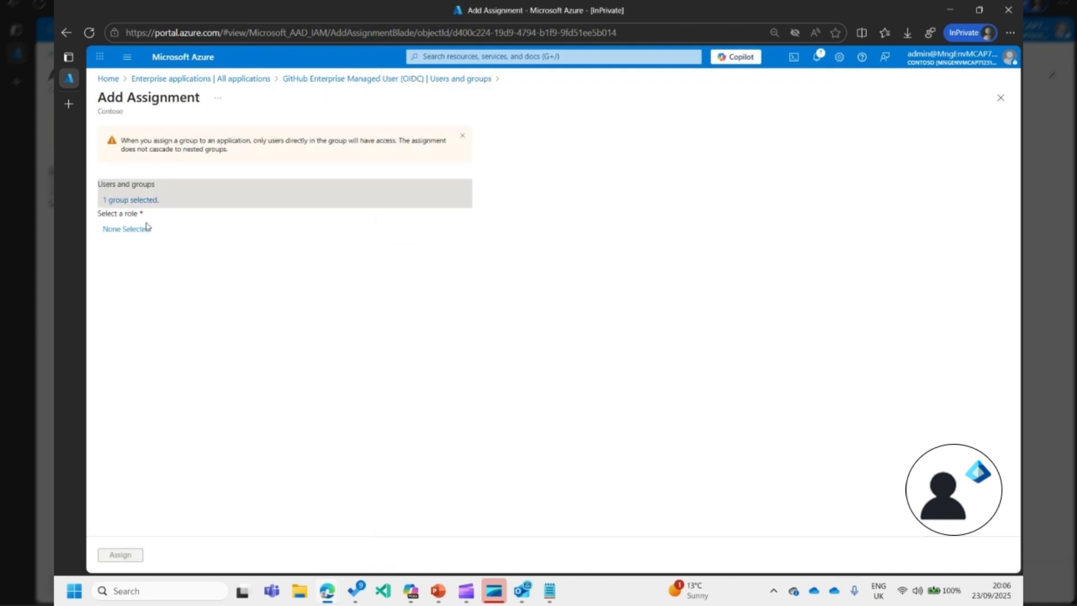
left_click(127, 229)
left_click(893, 205)
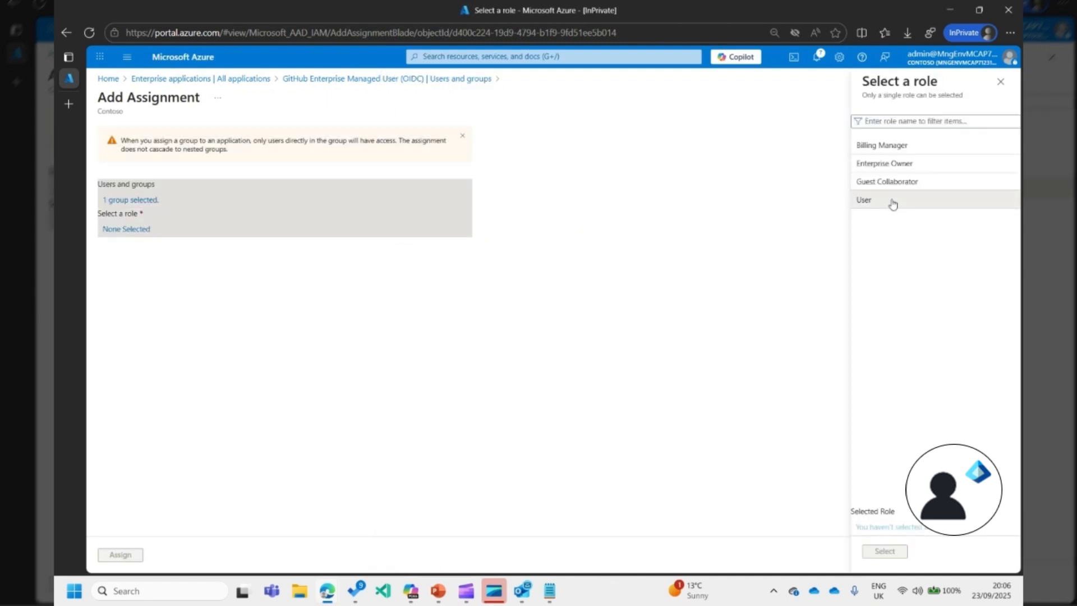
left_click(894, 204)
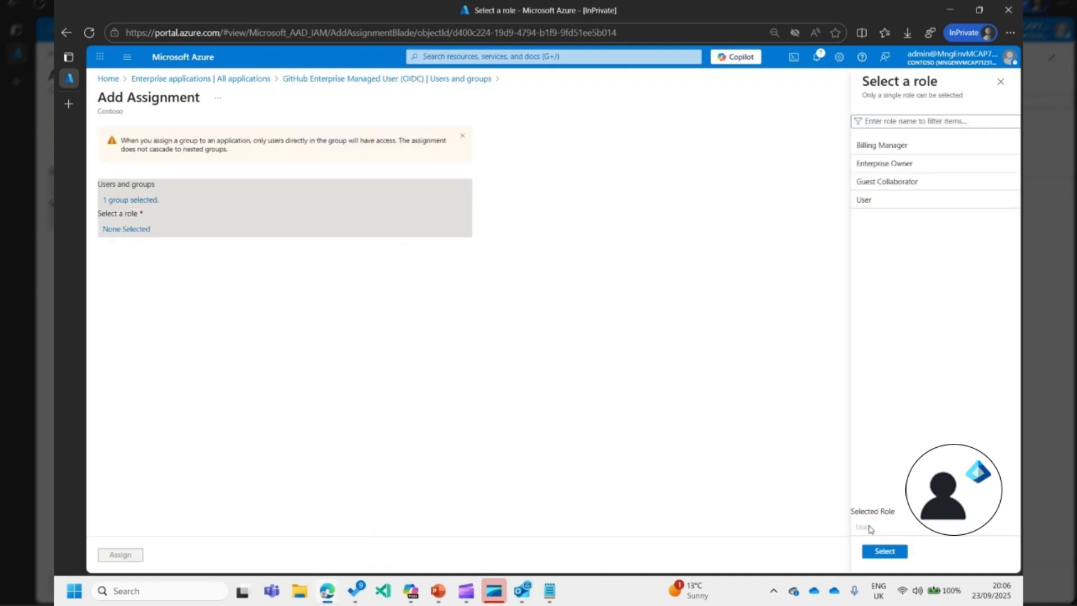
left_click(882, 553)
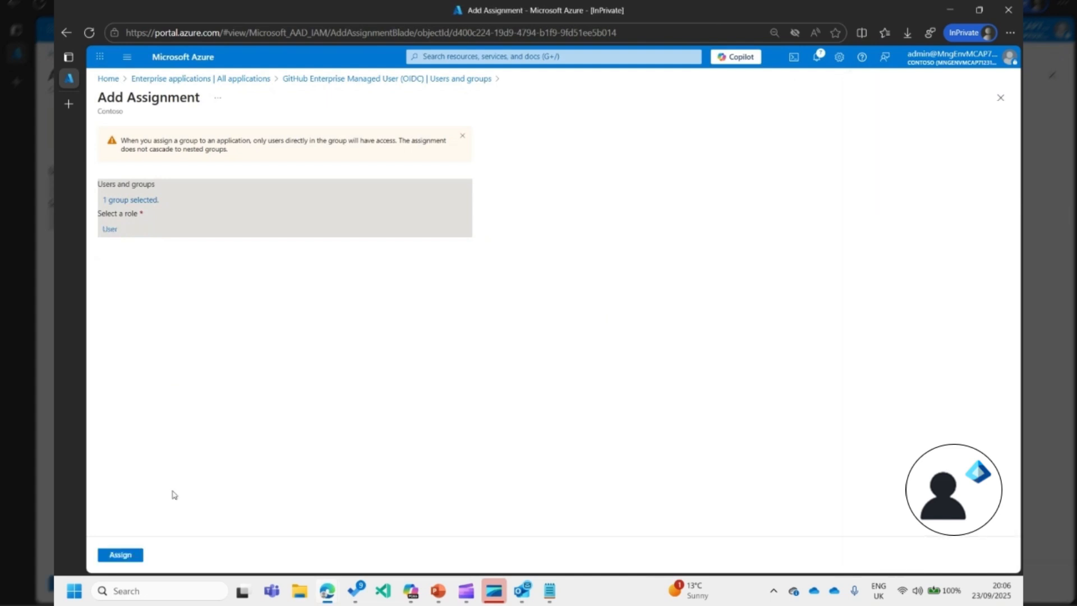
left_click(120, 554)
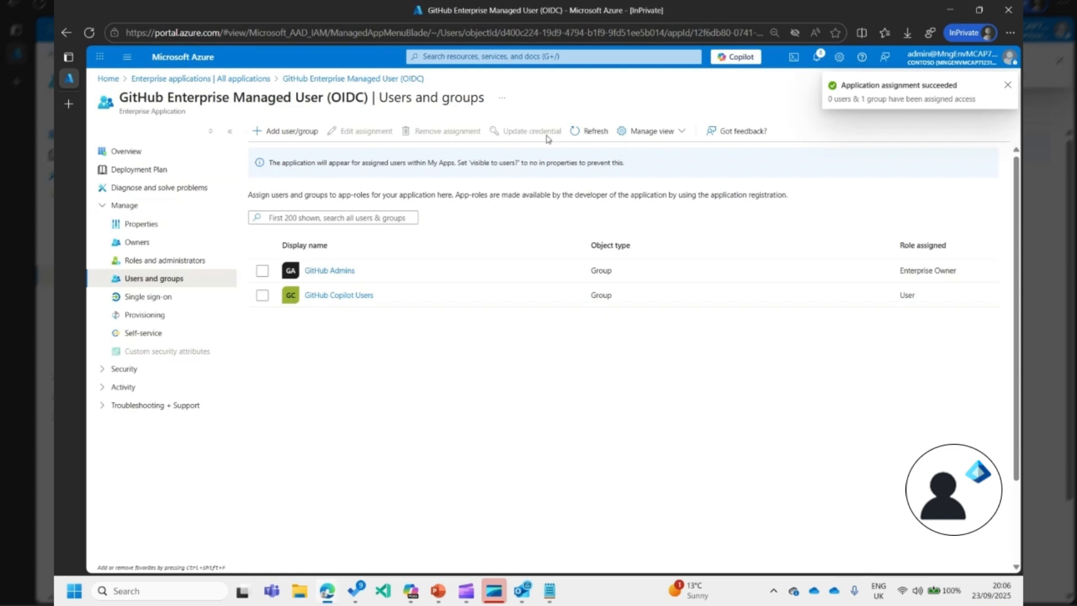
left_click(580, 131)
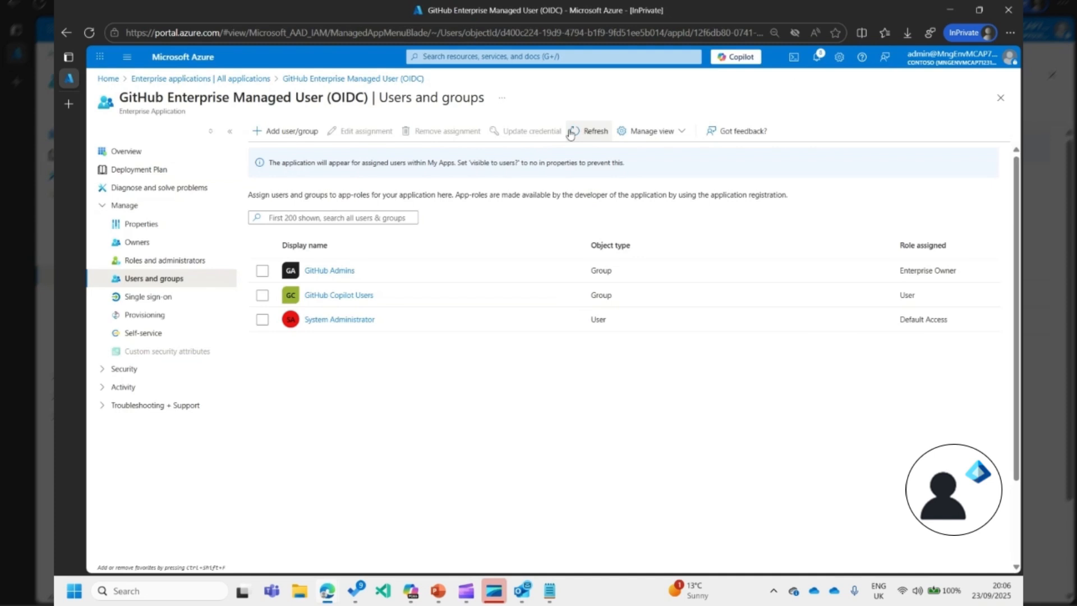
- Start a new provisioning configuration for the GitHub EMU (OIDC) app, then switch to GitHub
left_click(174, 317)
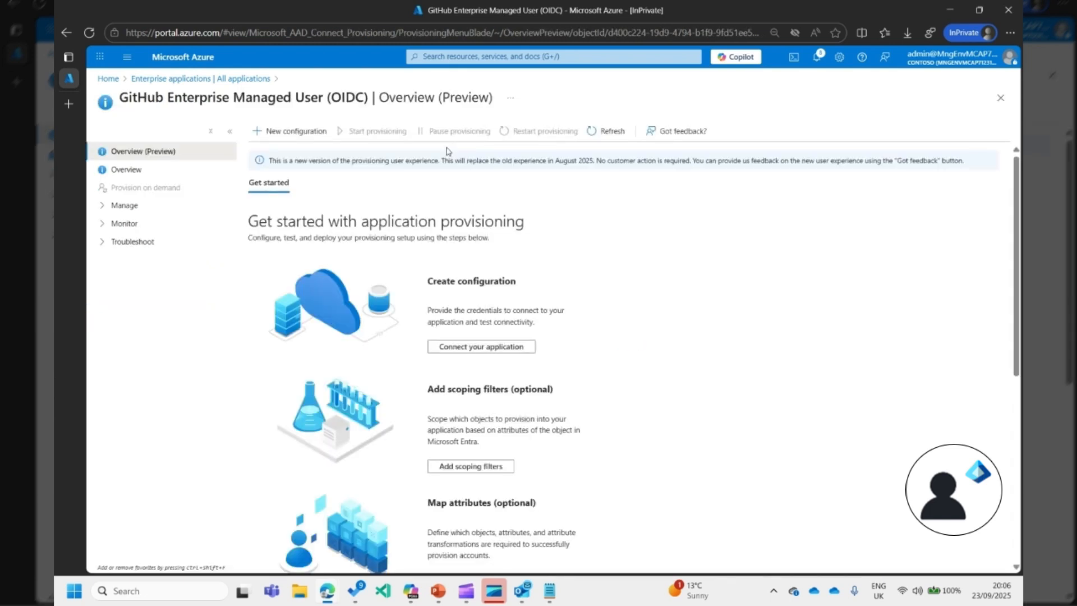
left_click(289, 132)
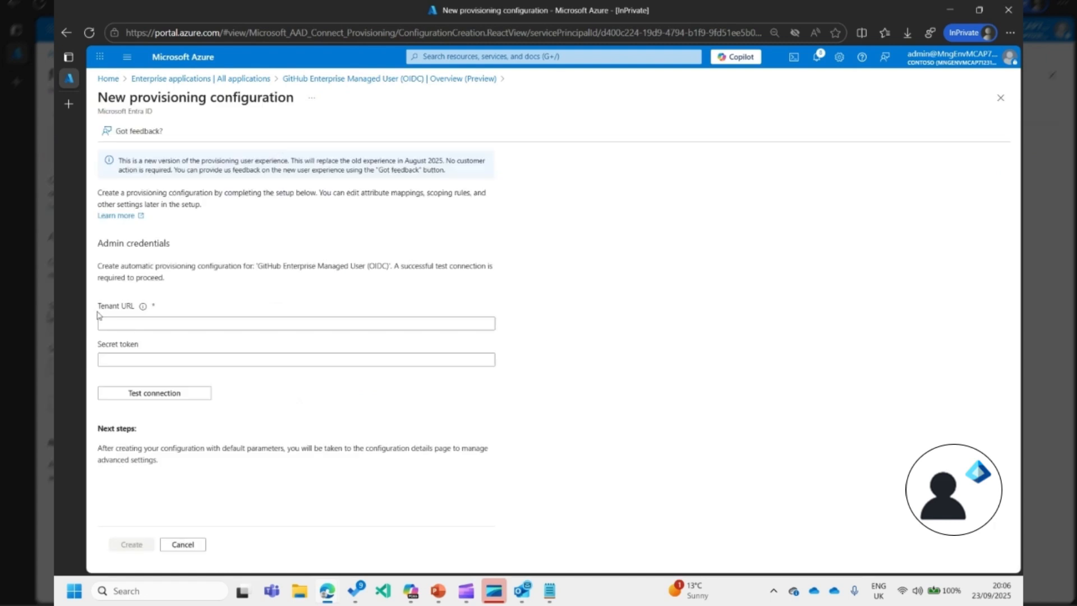
left_click_drag(97, 312, 164, 345)
left_click(203, 342)
mouse_move(330, 599)
left_click(296, 555)
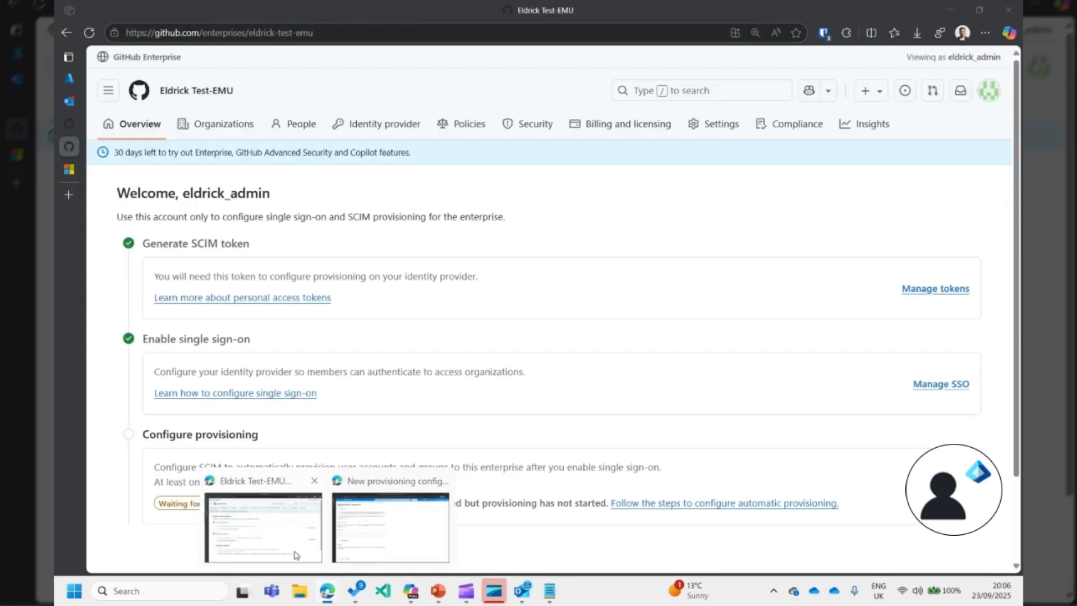
- Copy the GitHub.com Tenant URL template from the Microsoft Learn provisioning tutorial
left_click(297, 554)
left_click(65, 168)
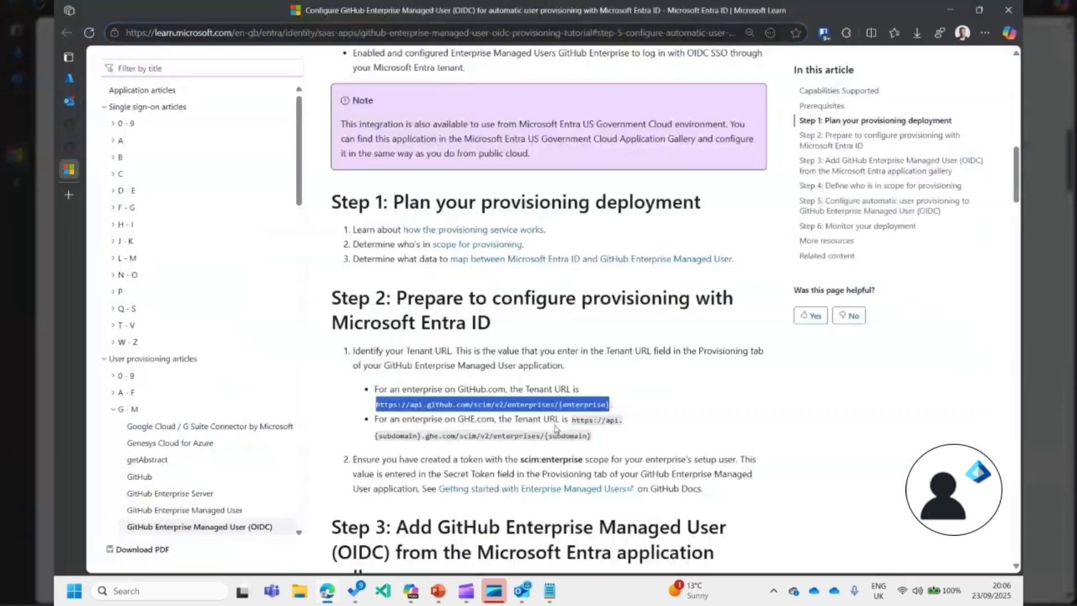
right_click(605, 403)
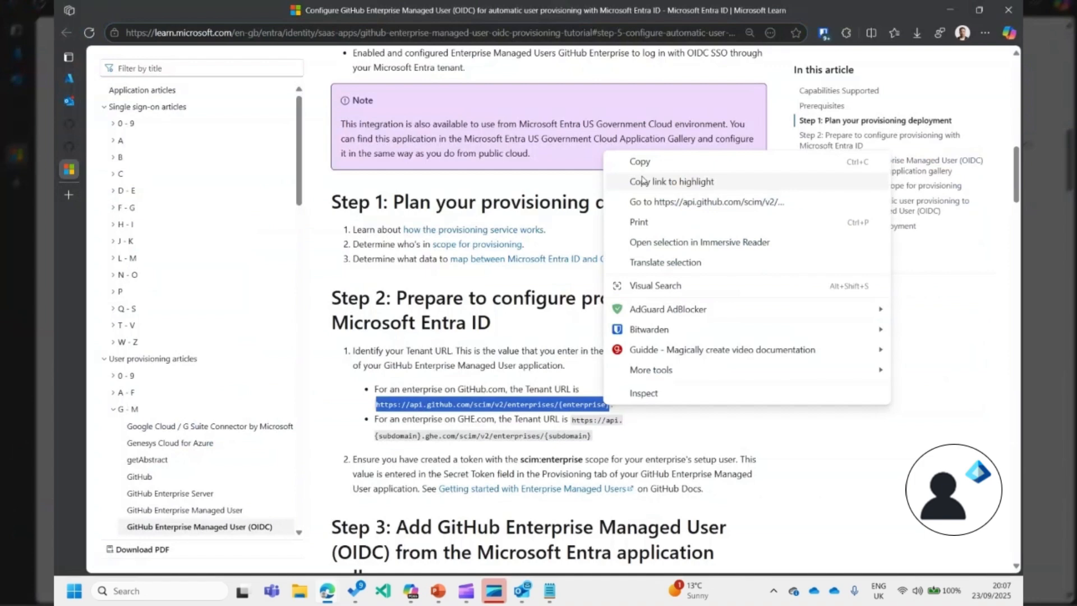
left_click(640, 163)
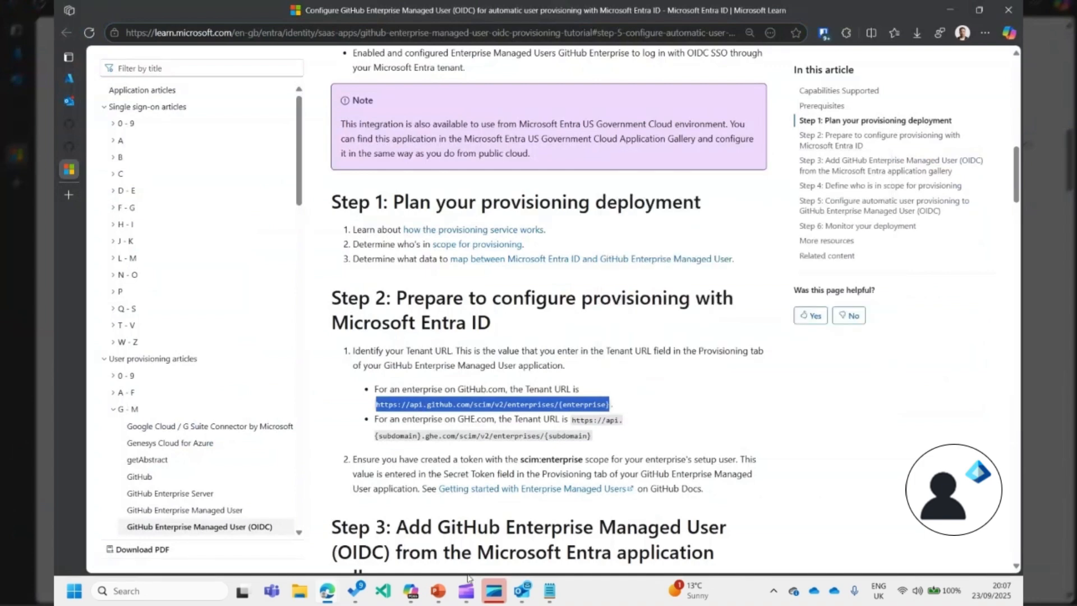
left_click(328, 591)
- Paste the SCIM URL into Tenant URL, replacing {enterprise} with 'eldrick-test-emu'
left_click(390, 544)
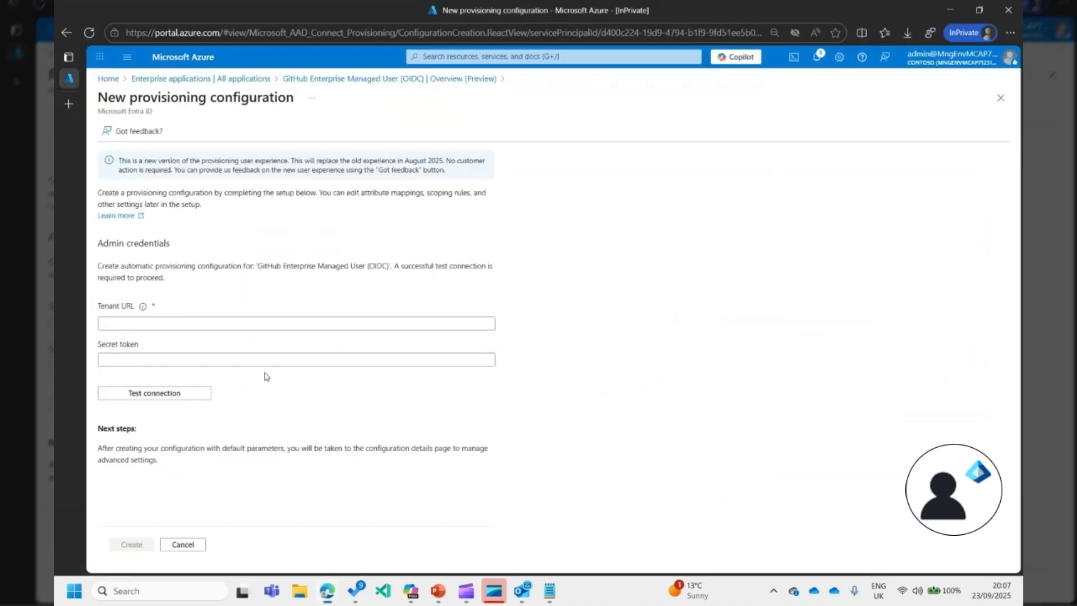
left_click(242, 326)
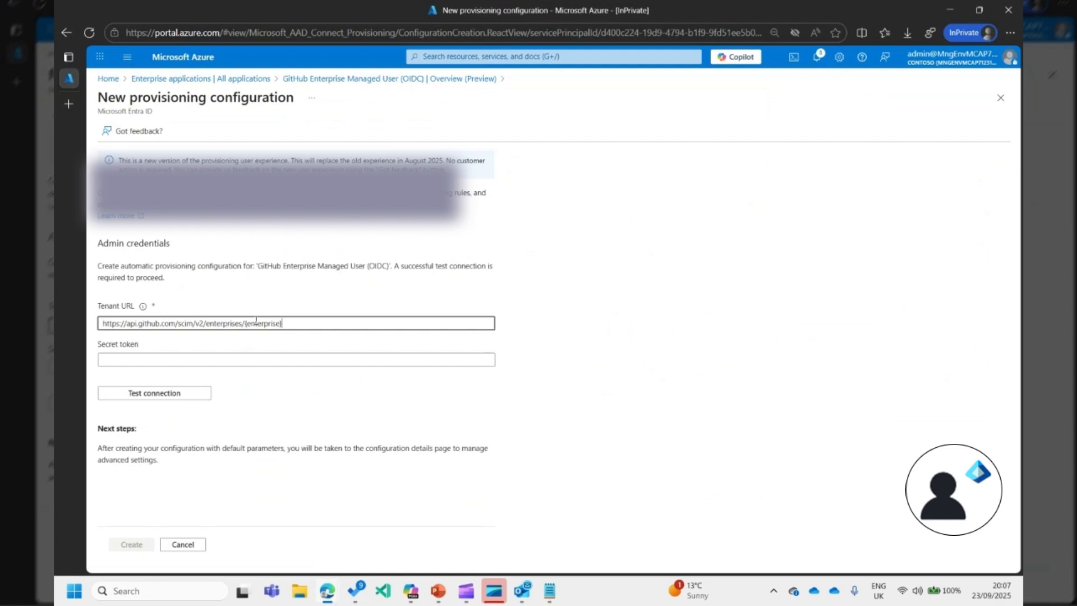
left_click_drag(282, 324, 245, 325)
type("eldrick-test-emu")
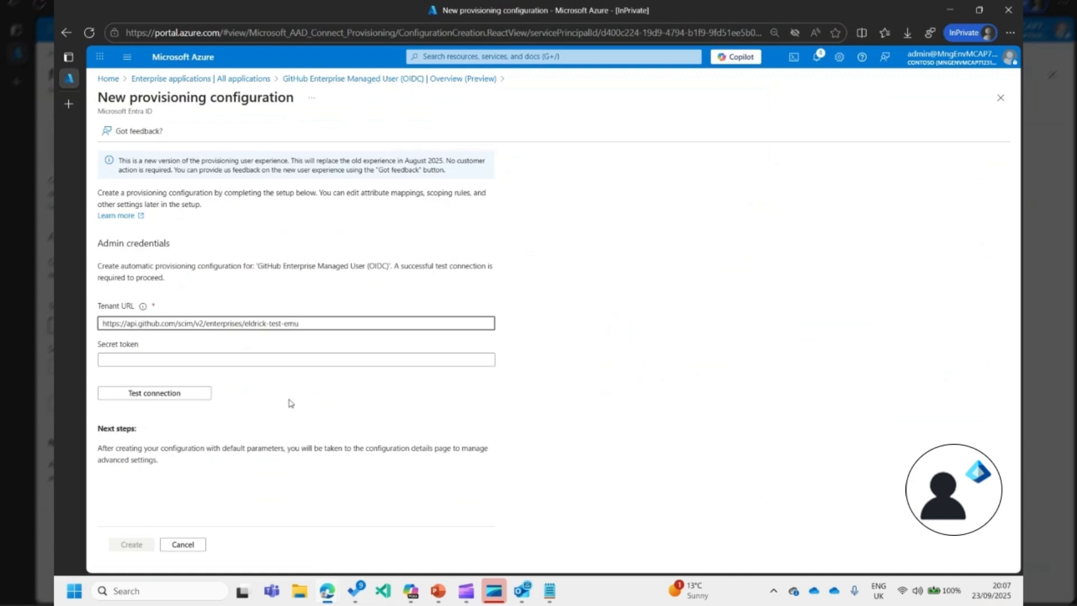
- Verify the enterprise slug in GitHub's address bar, then return to the Secret token field
left_click(328, 592)
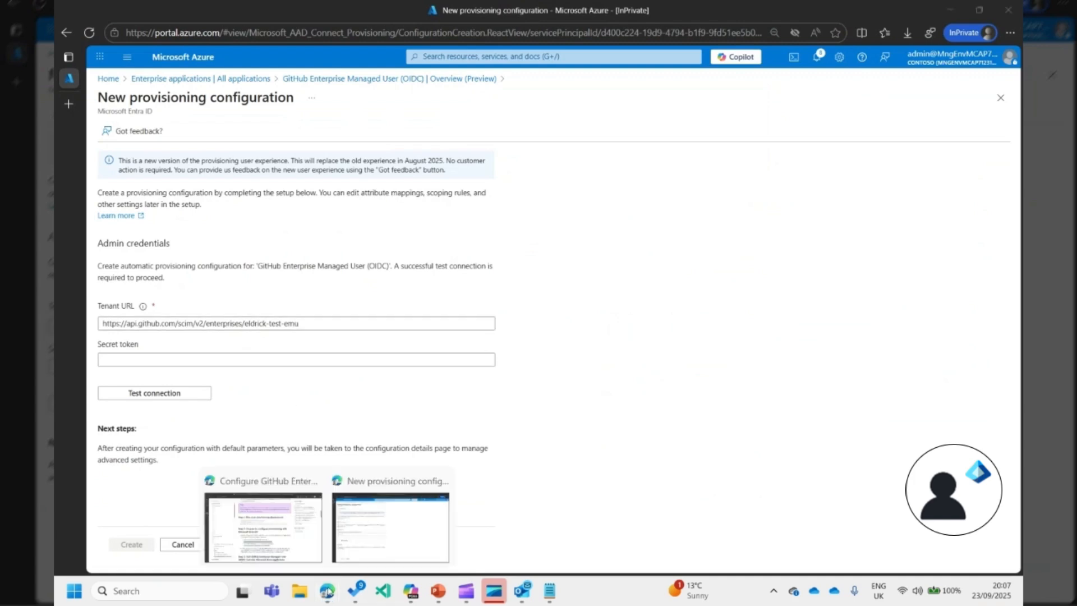
left_click(264, 527)
left_click(69, 148)
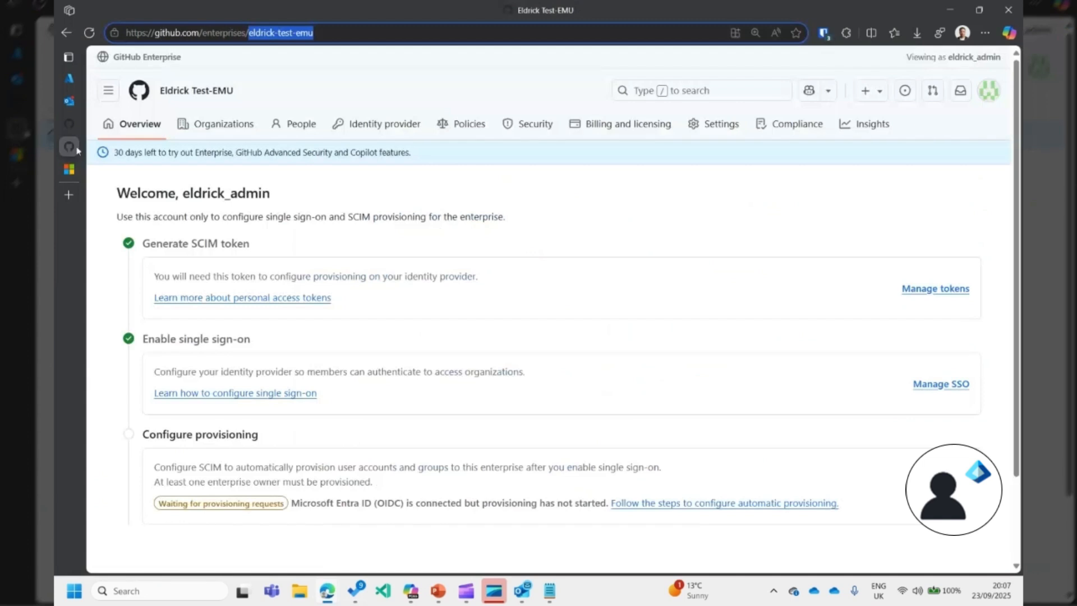
left_click_drag(314, 33, 248, 36)
mouse_move(333, 592)
left_click(391, 527)
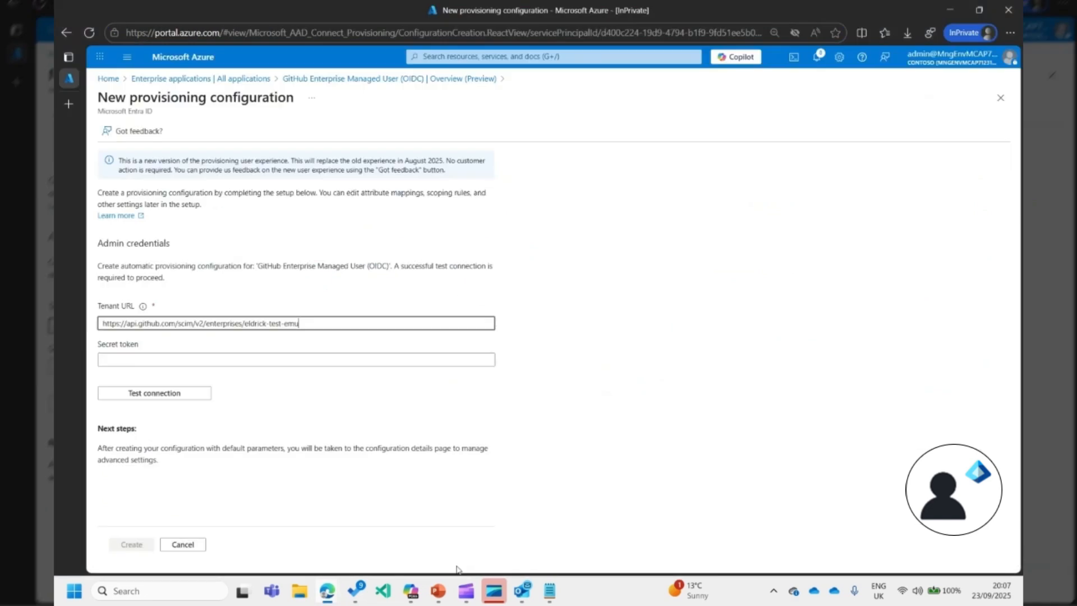
left_click(344, 359)
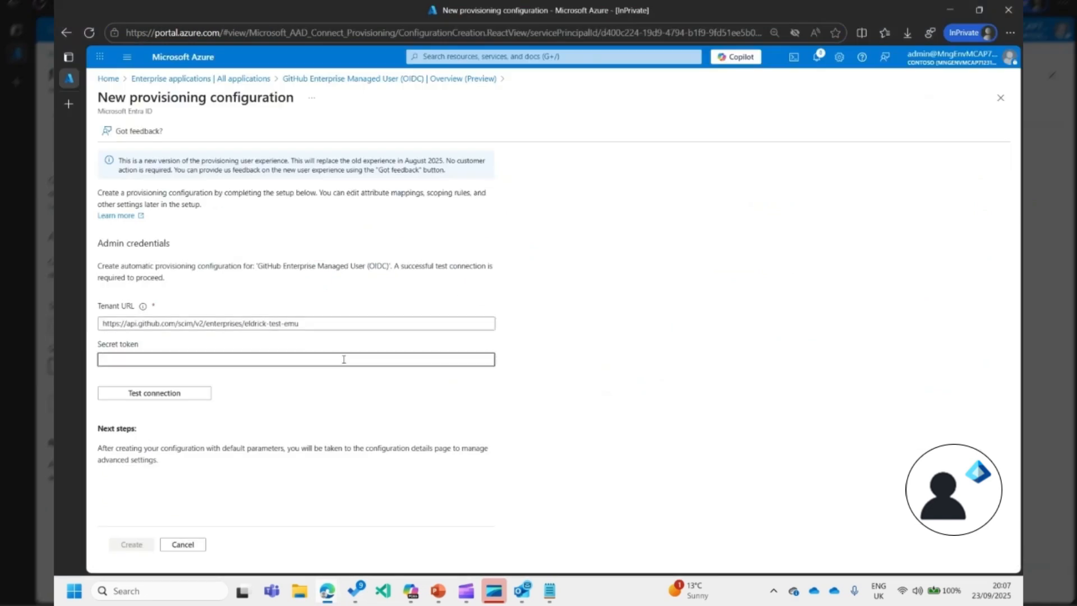
- Paste the saved SCIM token as Secret token, pass Test connection, and create the configuration
key("alt+Tab")
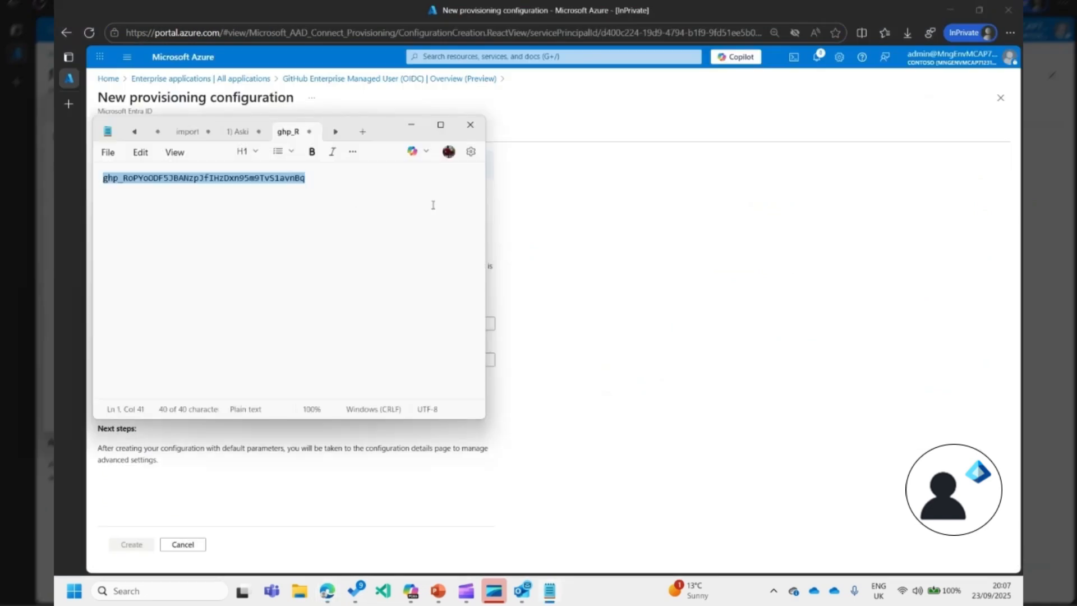
key("alt+Tab")
key("ctrl+v")
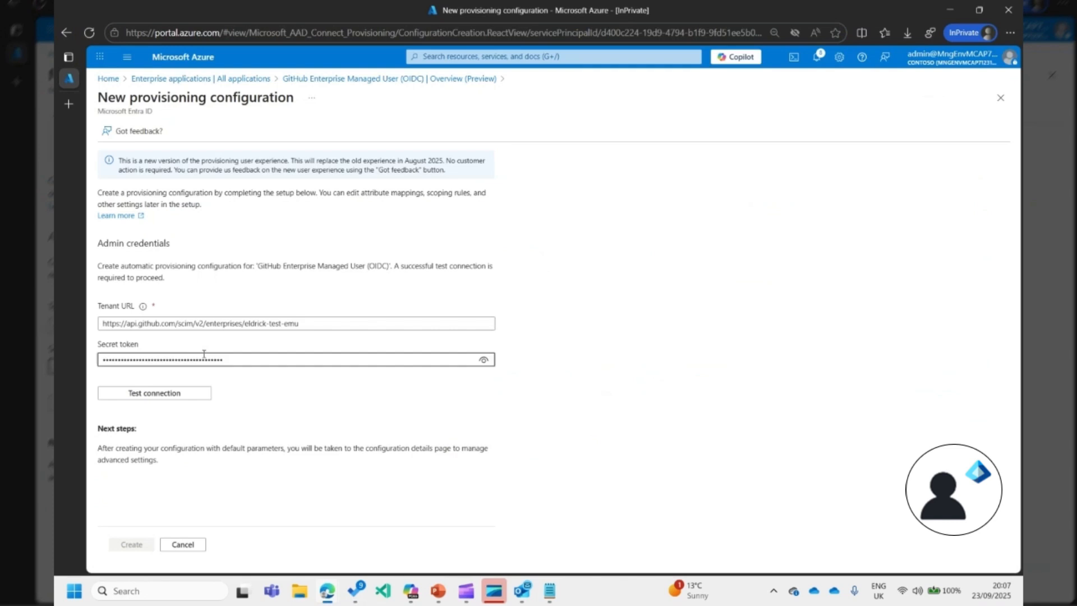
left_click(178, 395)
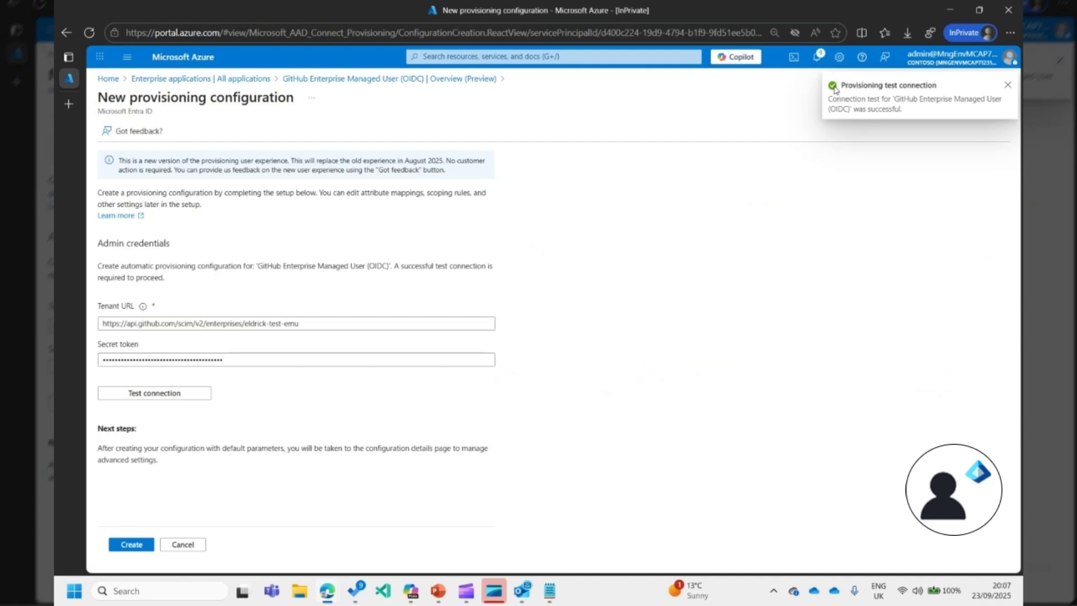
left_click(144, 544)
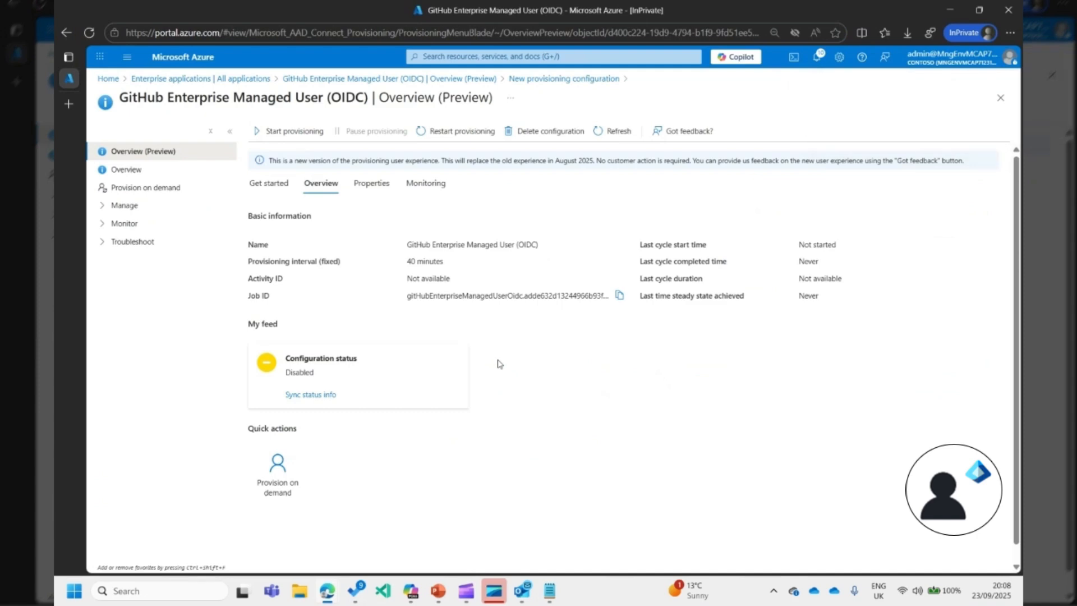
- Start provisioning, confirm, and check the status reads Enabled with a 40-minute interval
left_click(290, 131)
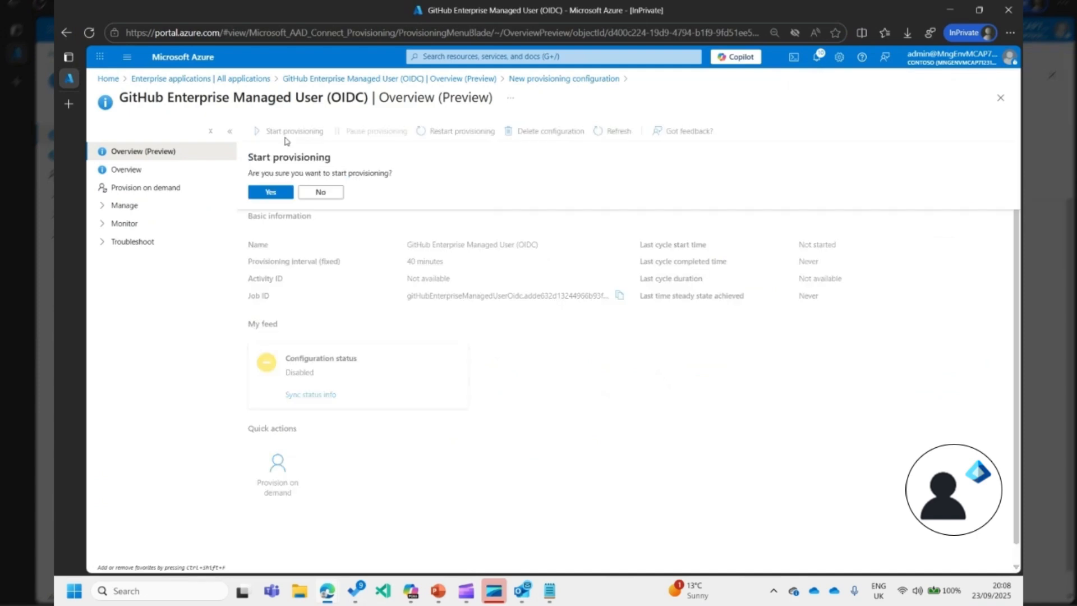
left_click(280, 194)
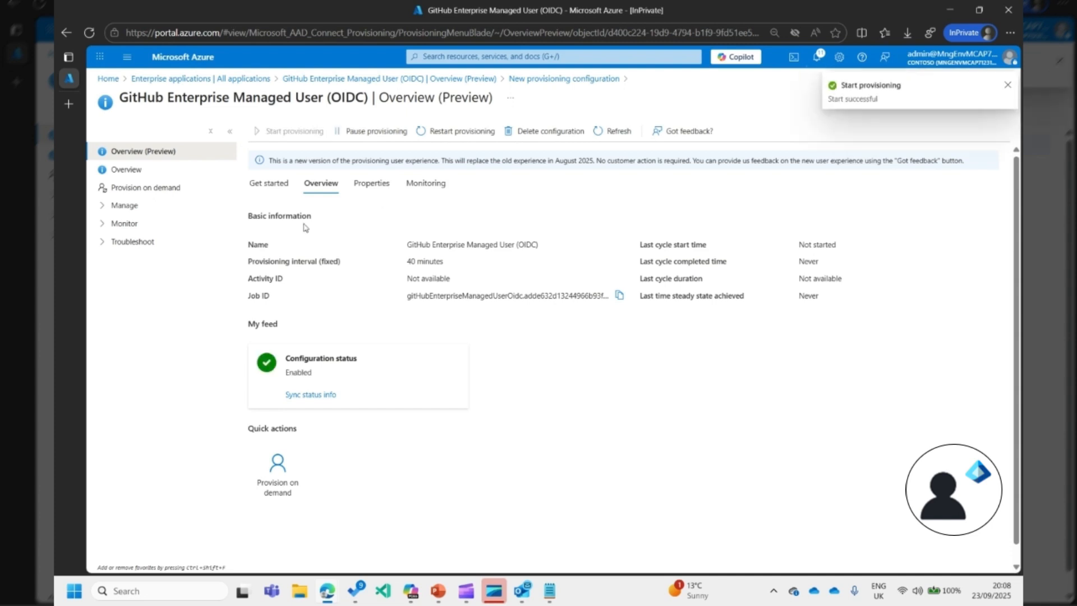
left_click_drag(324, 378, 279, 350)
left_click(250, 263)
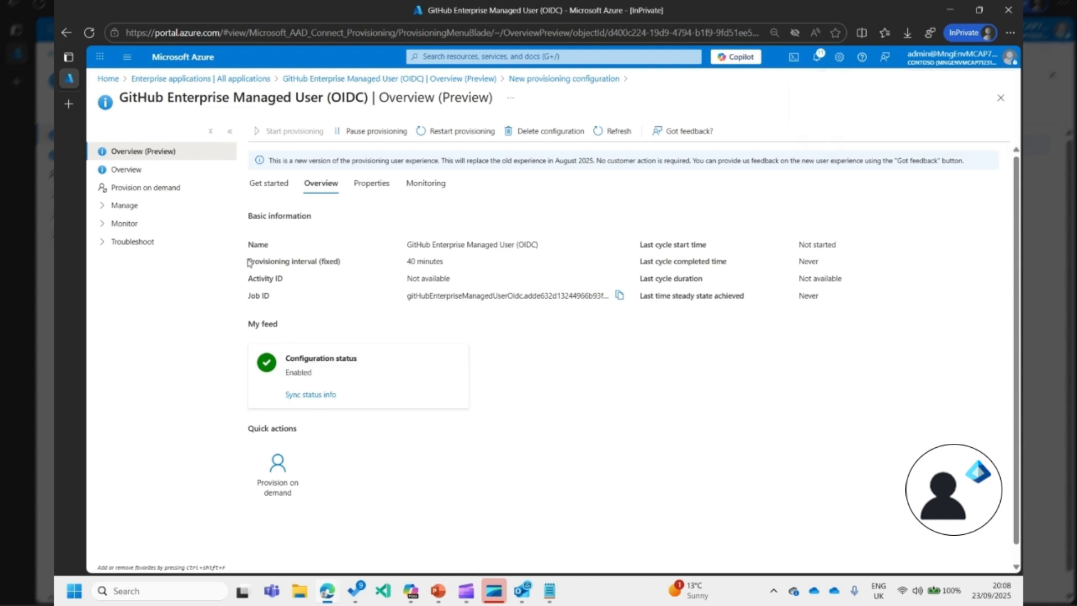
left_click_drag(249, 263, 451, 264)
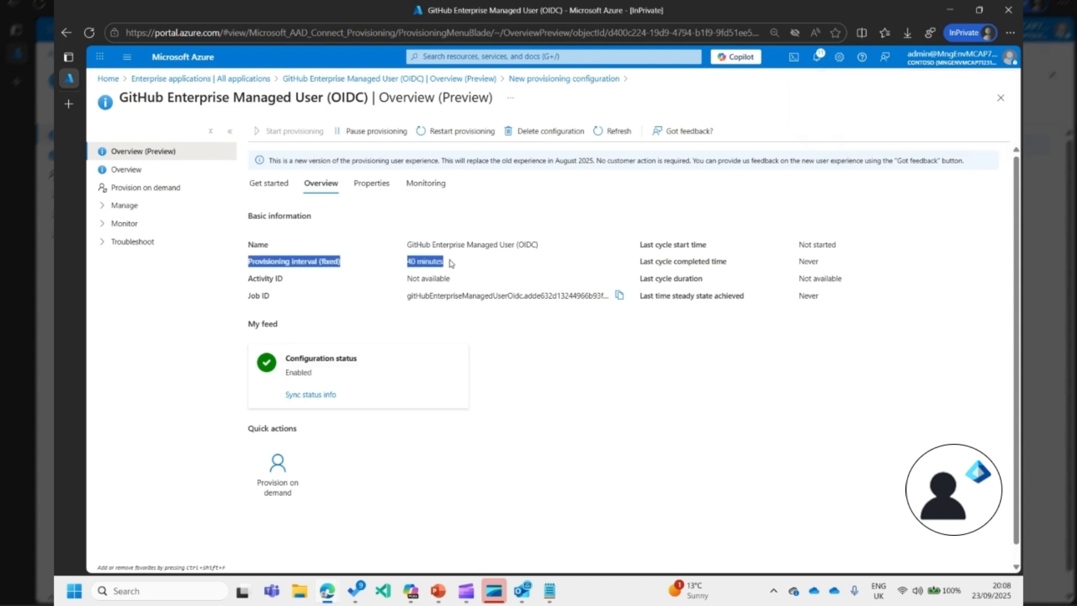
left_click(452, 264)
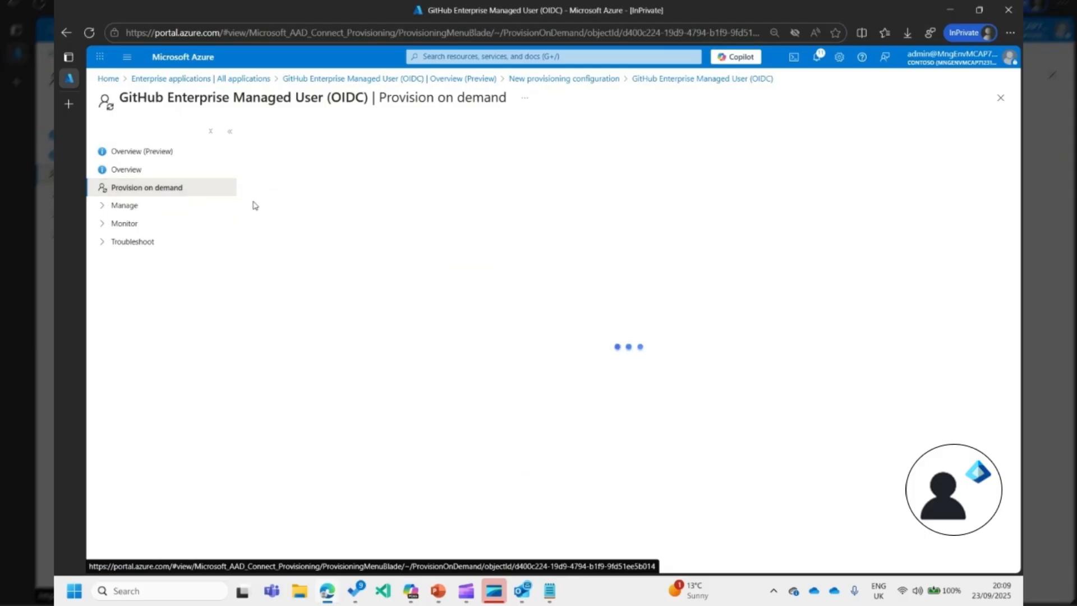
- Find the GitHub Admins group, tick its two members, and provision them on demand
left_click(372, 210)
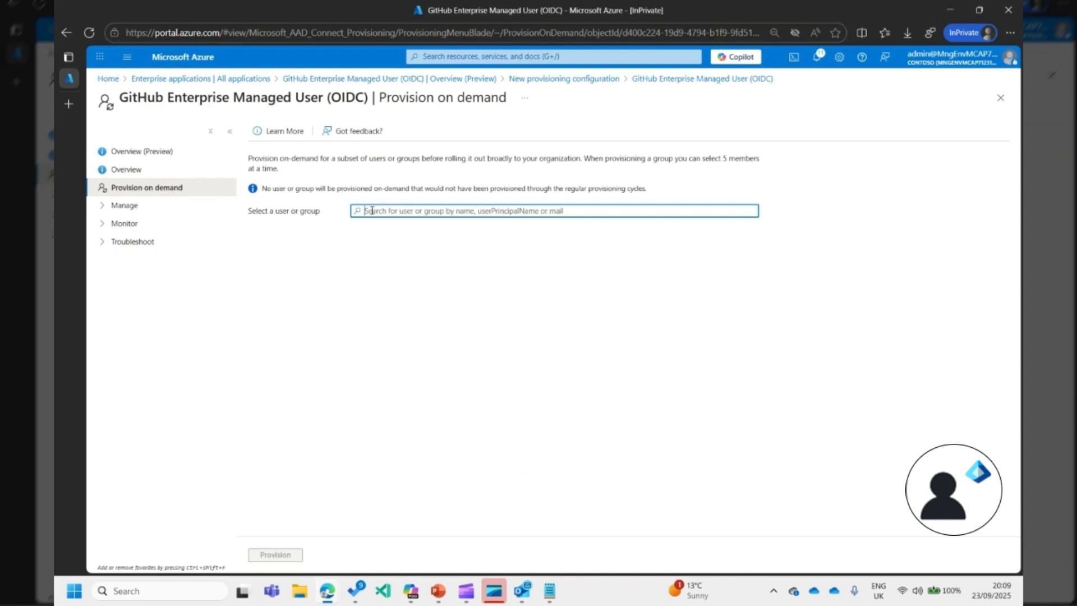
type("GitHub")
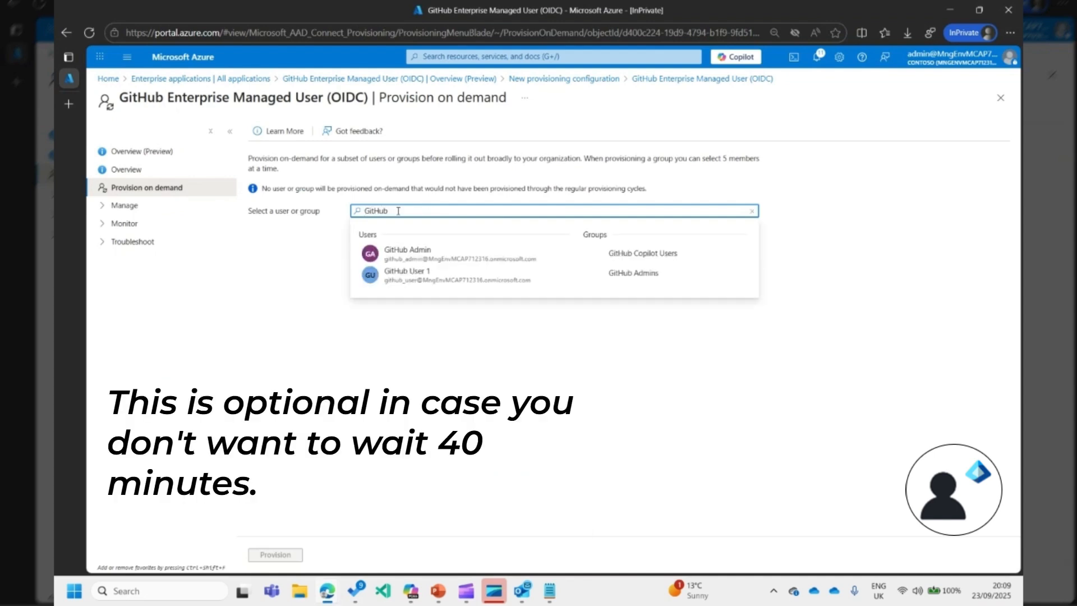
key("BackSpace")
key("BackSpace")
key("BackSpace")
key("BackSpace")
key("BackSpace")
key("BackSpace")
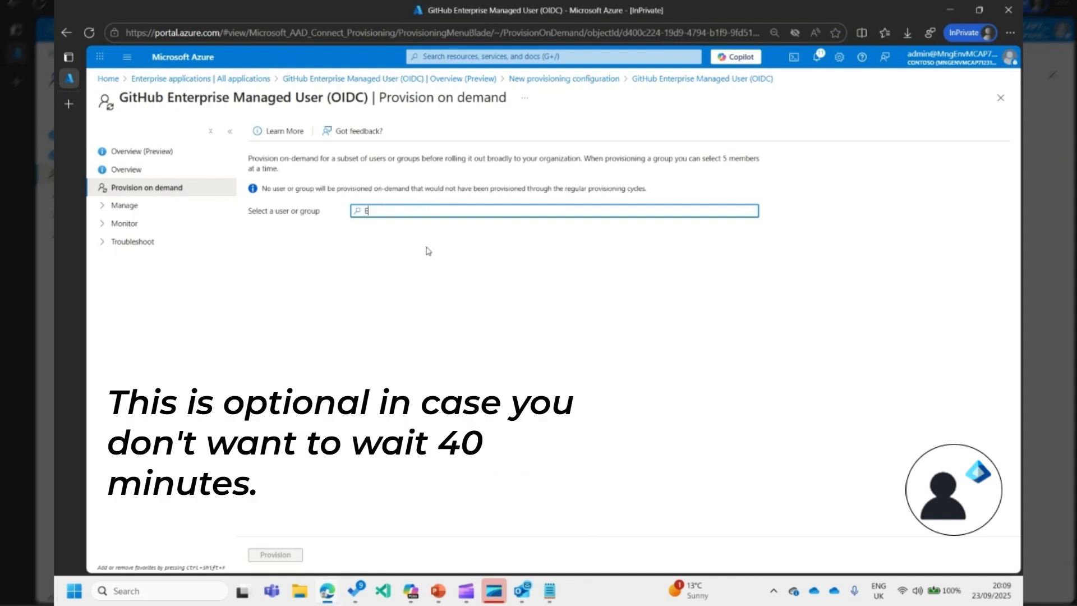
type("Eldrick")
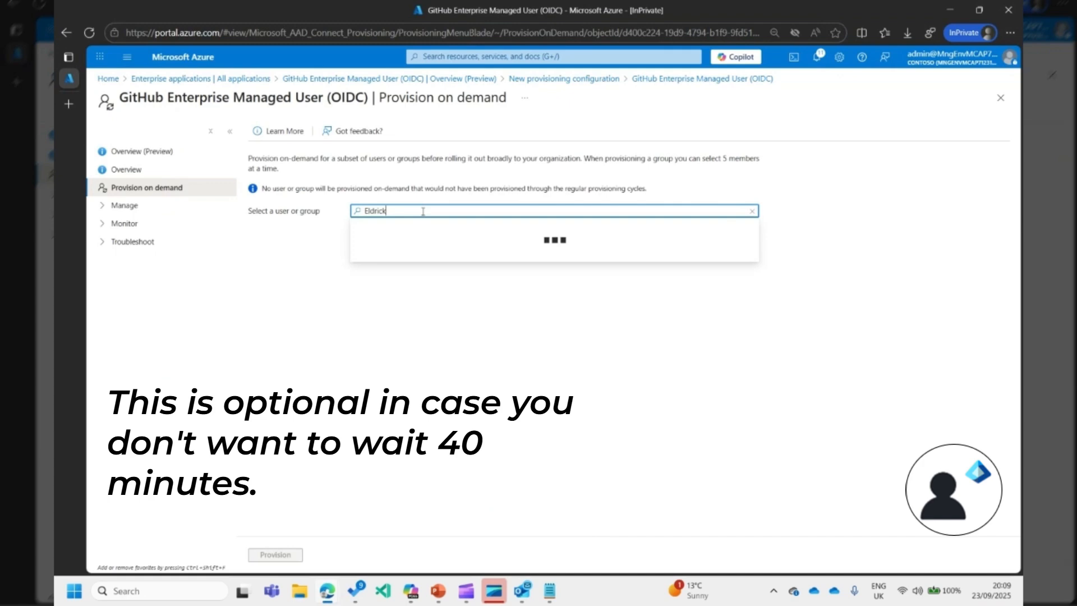
left_click(421, 274)
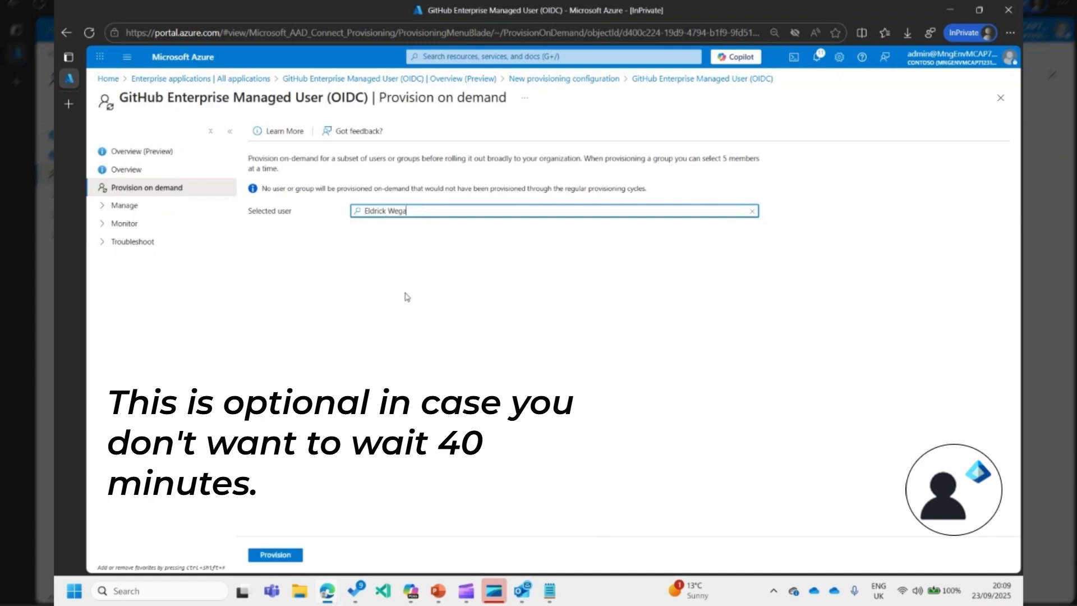
type("GitHub Admin")
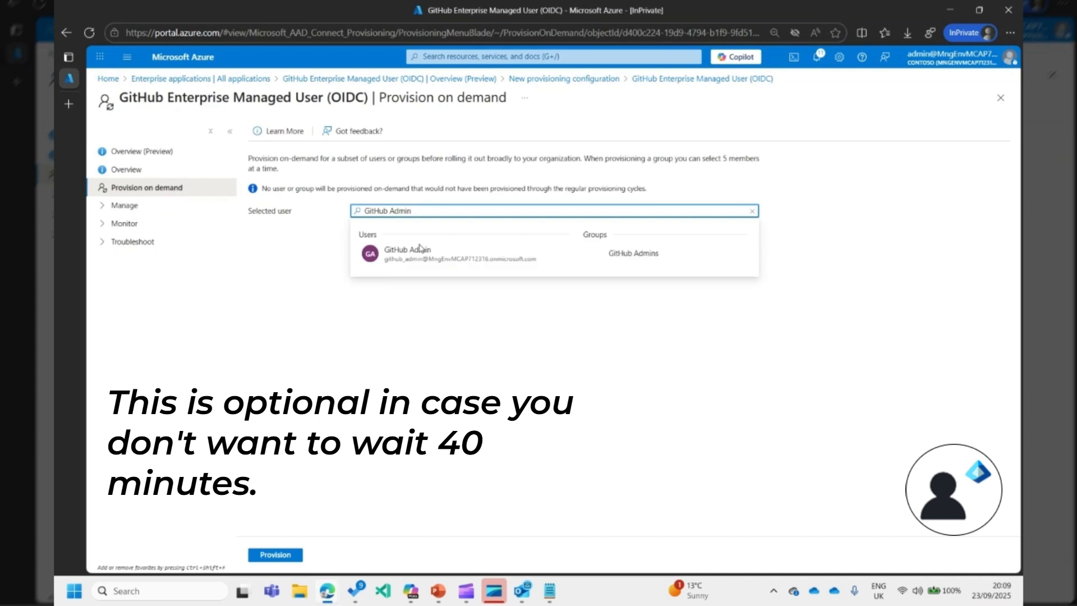
left_click(428, 249)
left_click(427, 268)
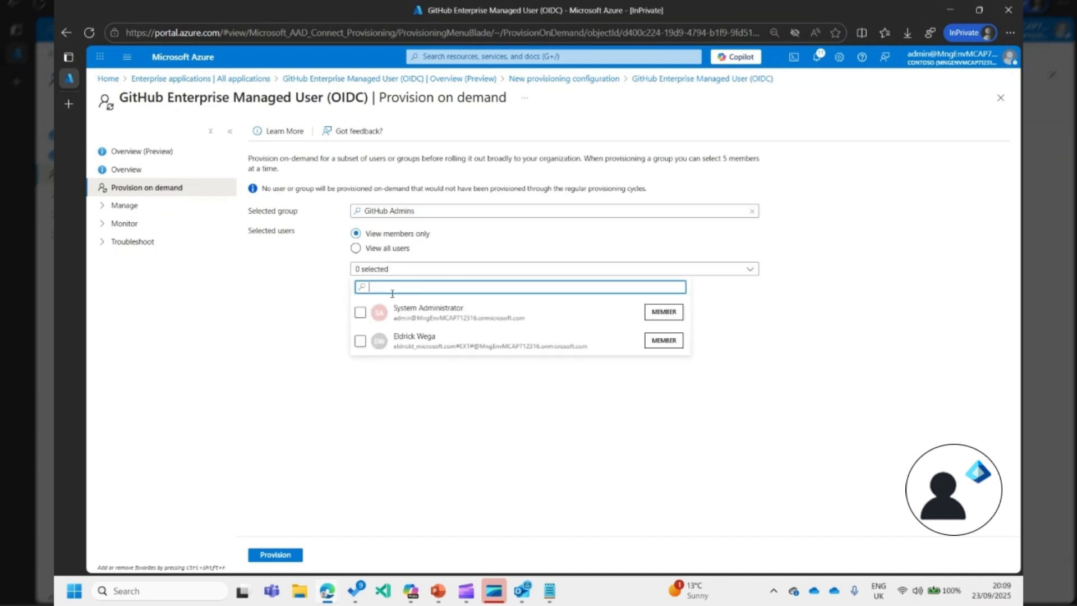
left_click(360, 313)
left_click(360, 341)
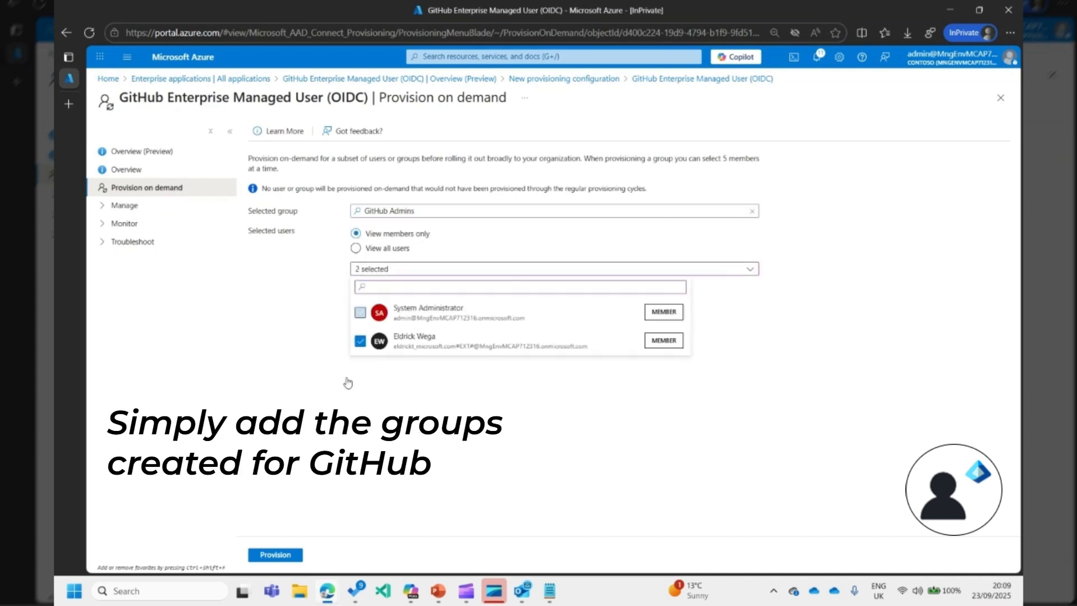
left_click(275, 554)
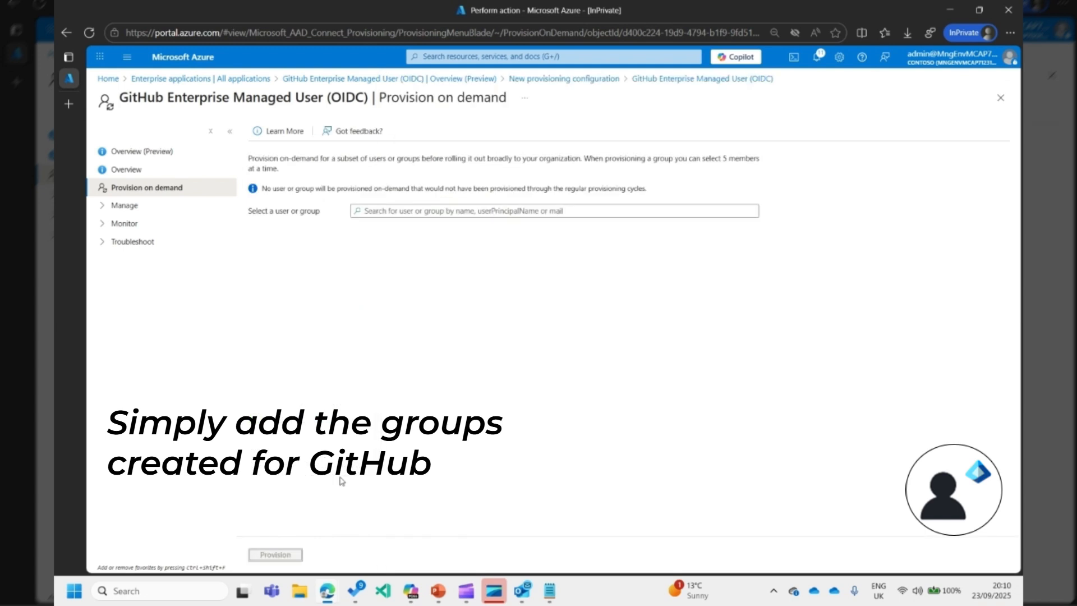
- Search 'GitHub Copilot', choose GitHub Copilot Users, and provision its members on demand
left_click(379, 210)
type("GitHub Copilot")
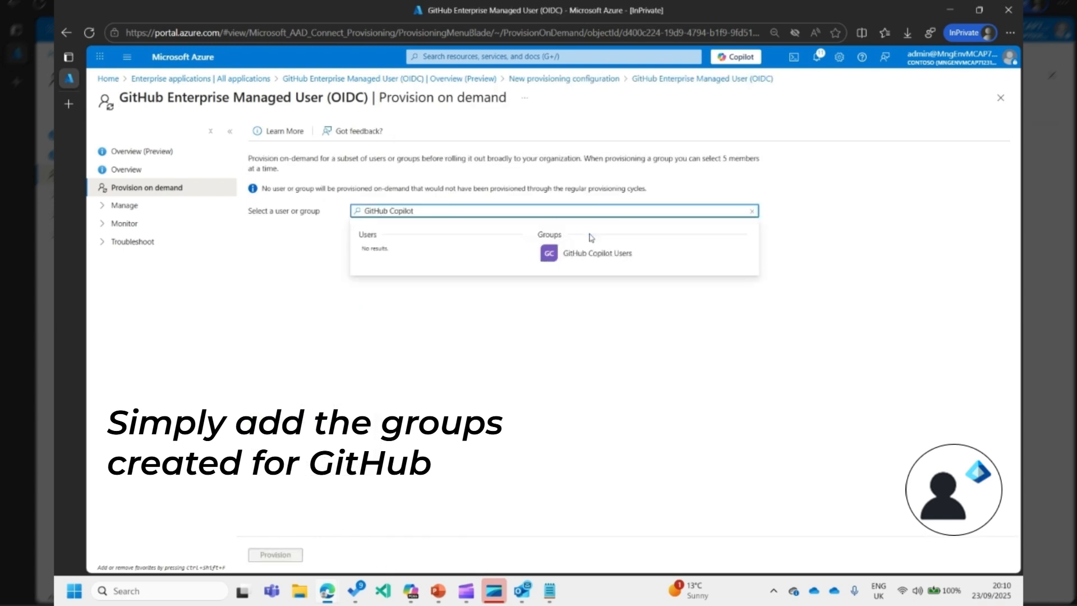
left_click(591, 251)
left_click(396, 269)
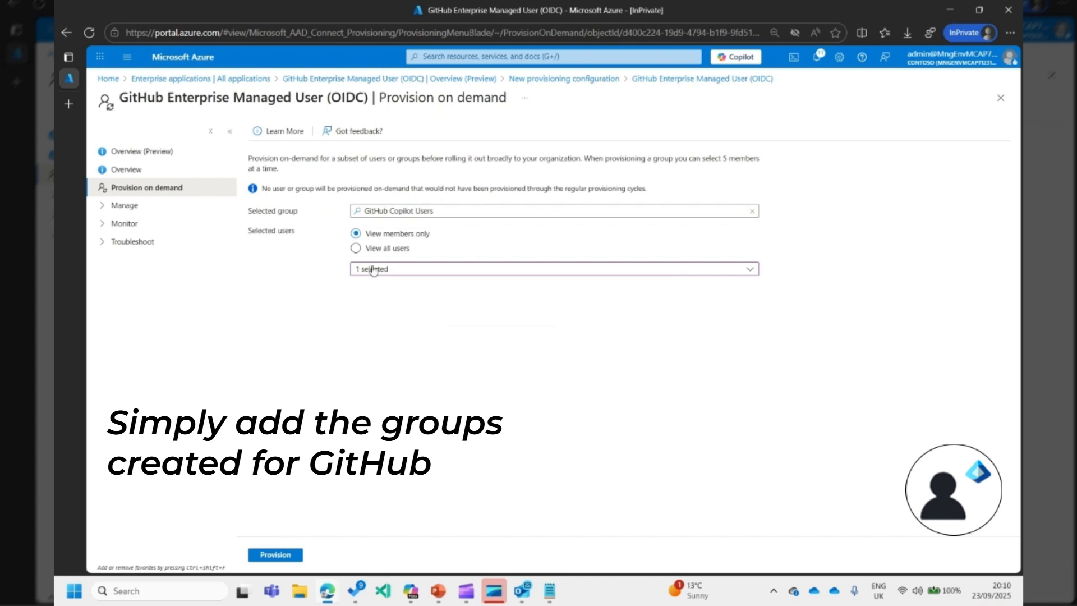
left_click(275, 554)
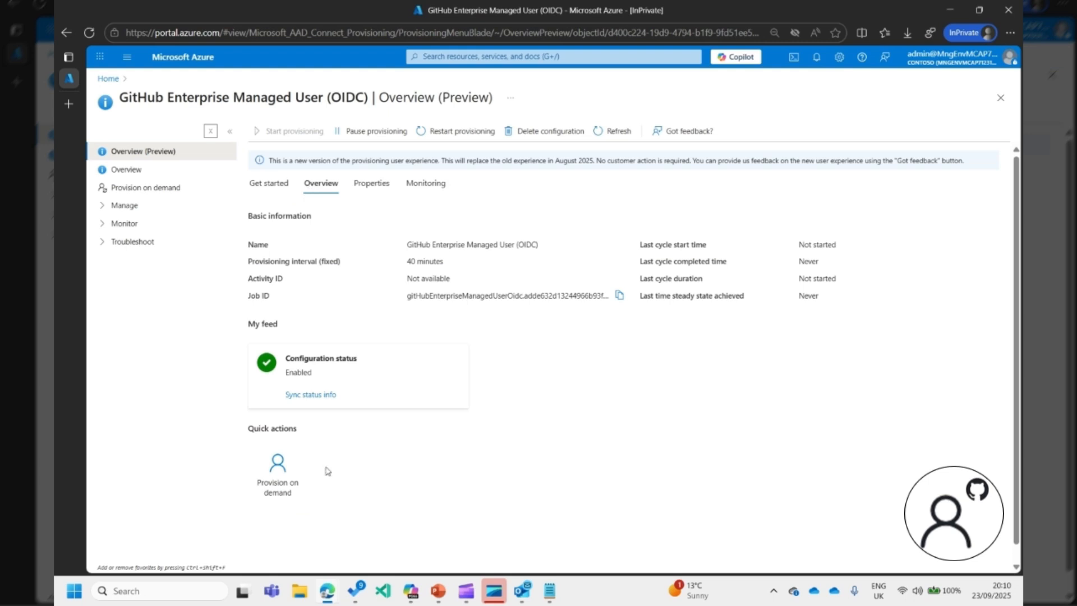
- Reload GitHub's enterprise overview and review SCIM provisioning completed with one enterprise owner
mouse_move(328, 588)
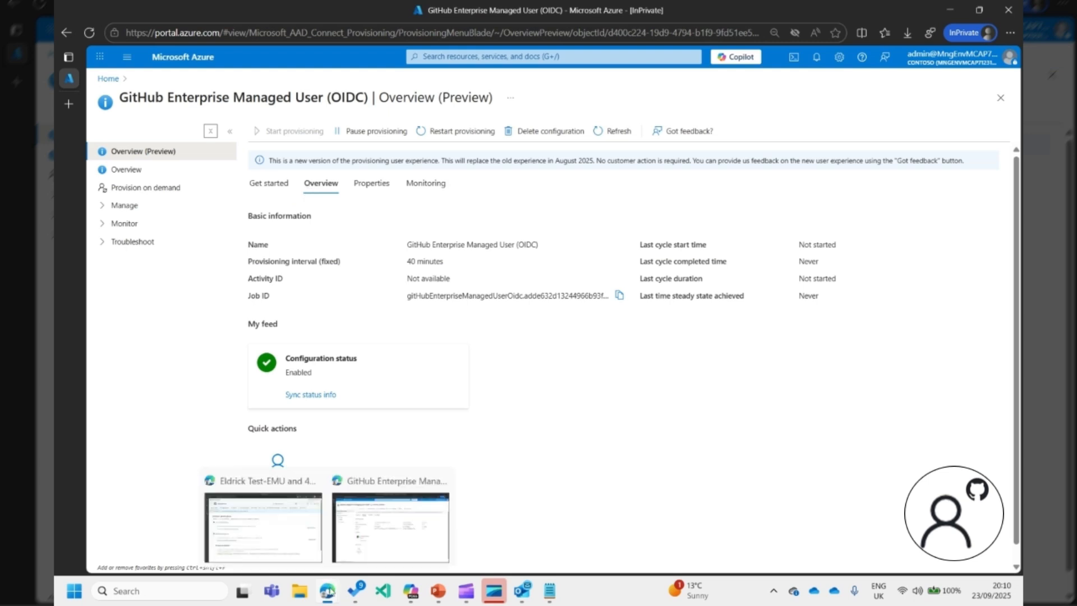
left_click(308, 554)
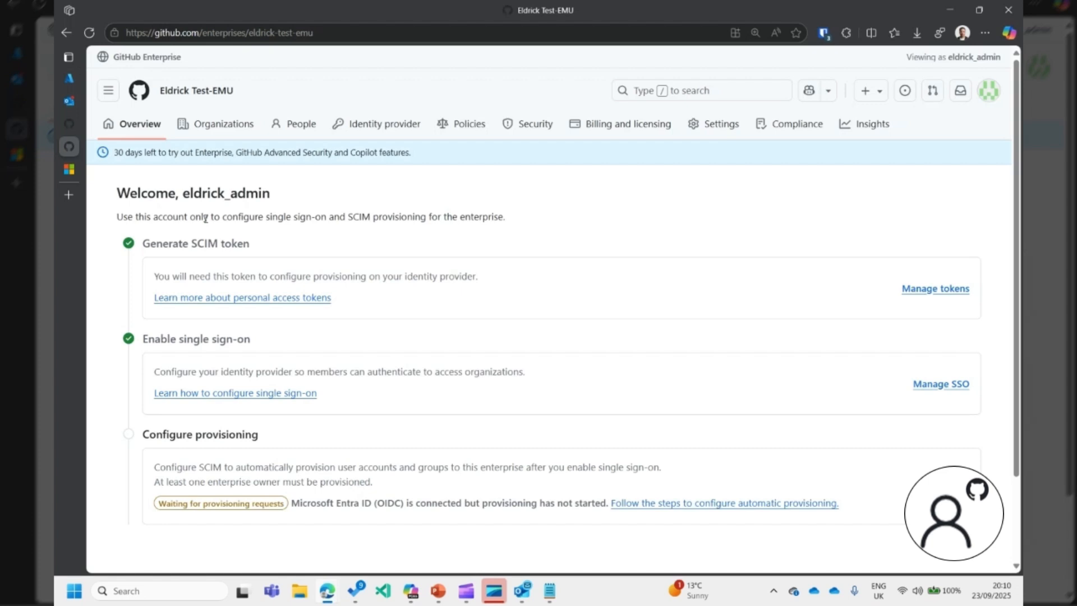
left_click(306, 91)
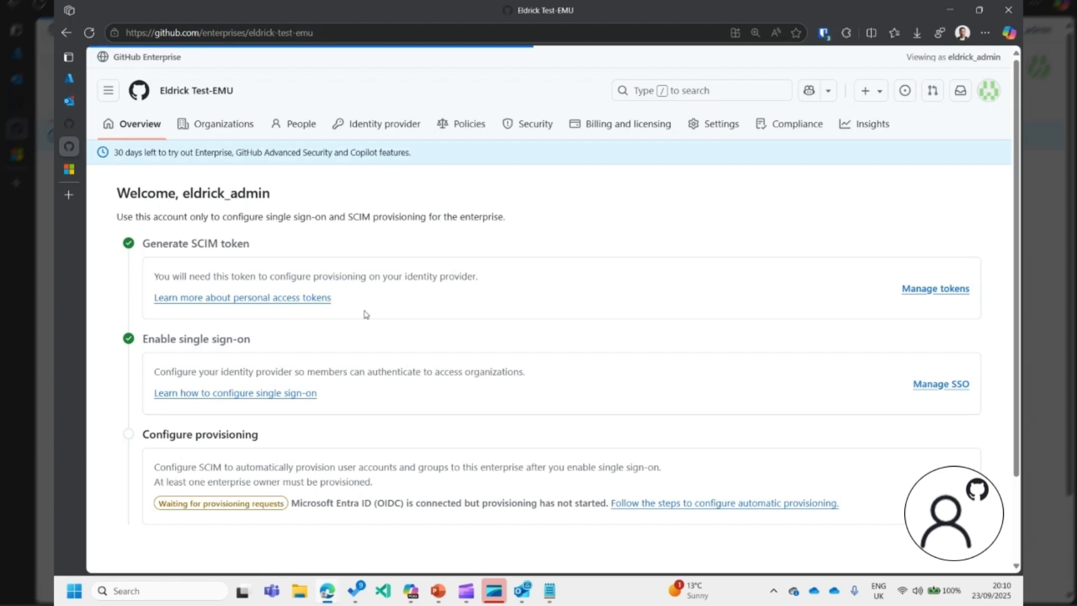
left_click_drag(142, 434, 368, 480)
scroll(368, 481, "down", 2)
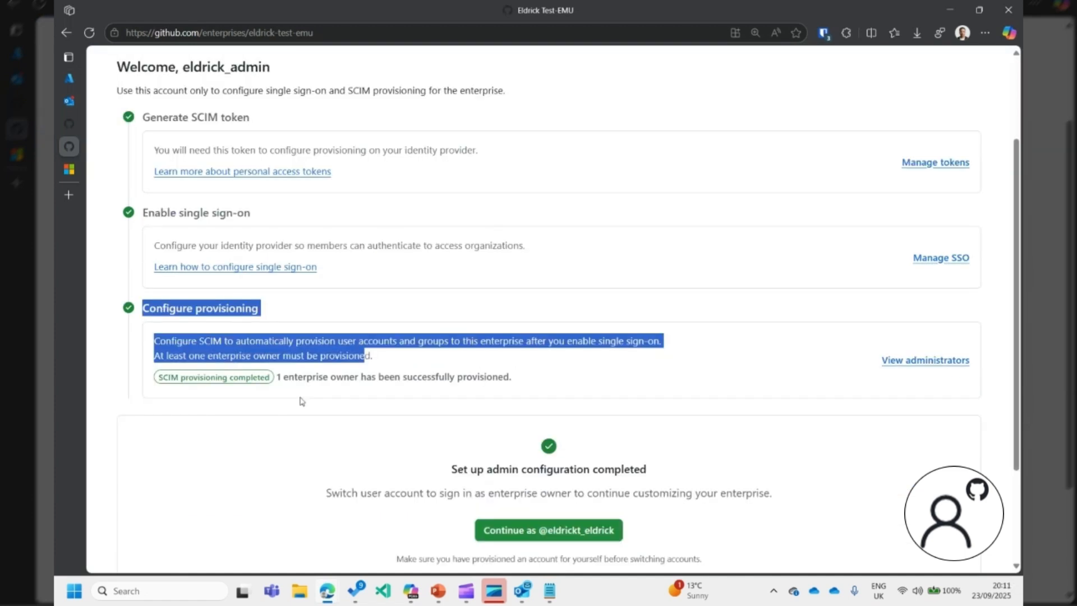
left_click_drag(278, 377, 512, 376)
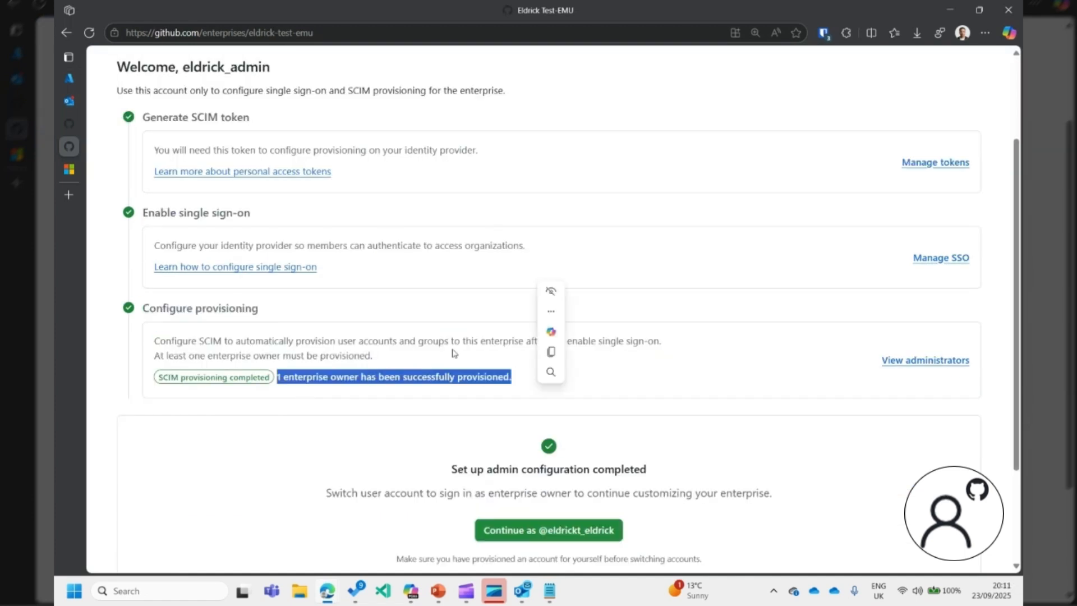
scroll(391, 365, "down", 2)
left_click_drag(328, 367, 778, 385)
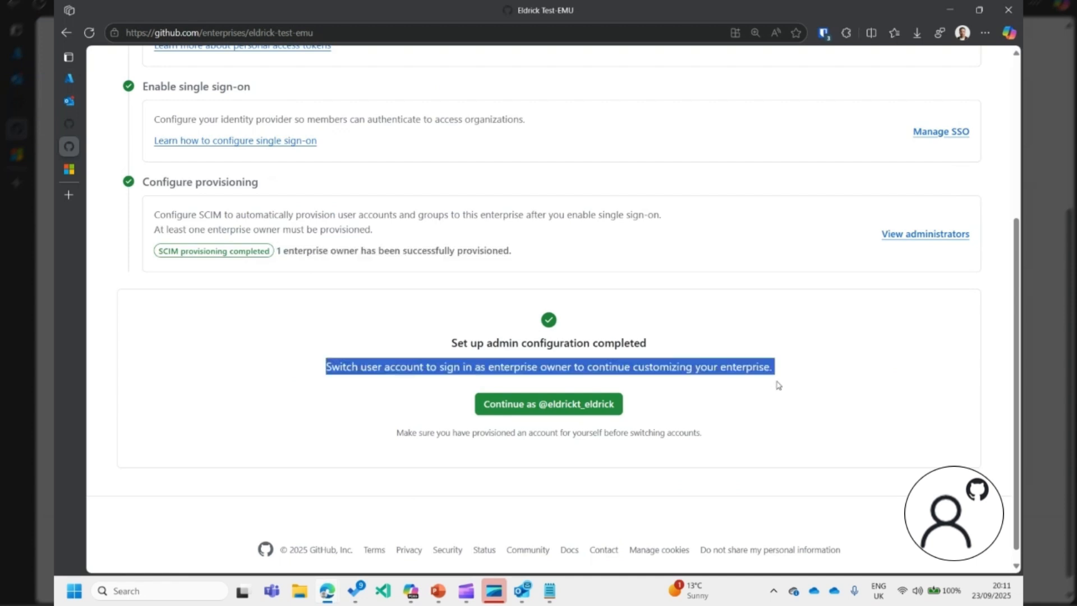
left_click(629, 413)
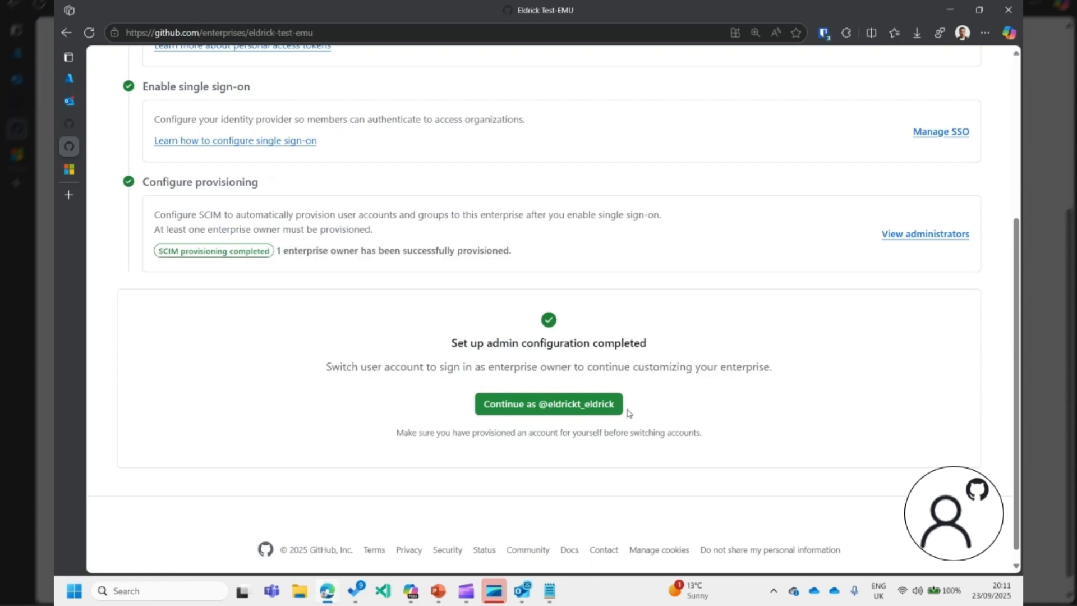
- Continue as the provisioned owner and sign in through Microsoft Entra single sign-on
left_click(548, 409)
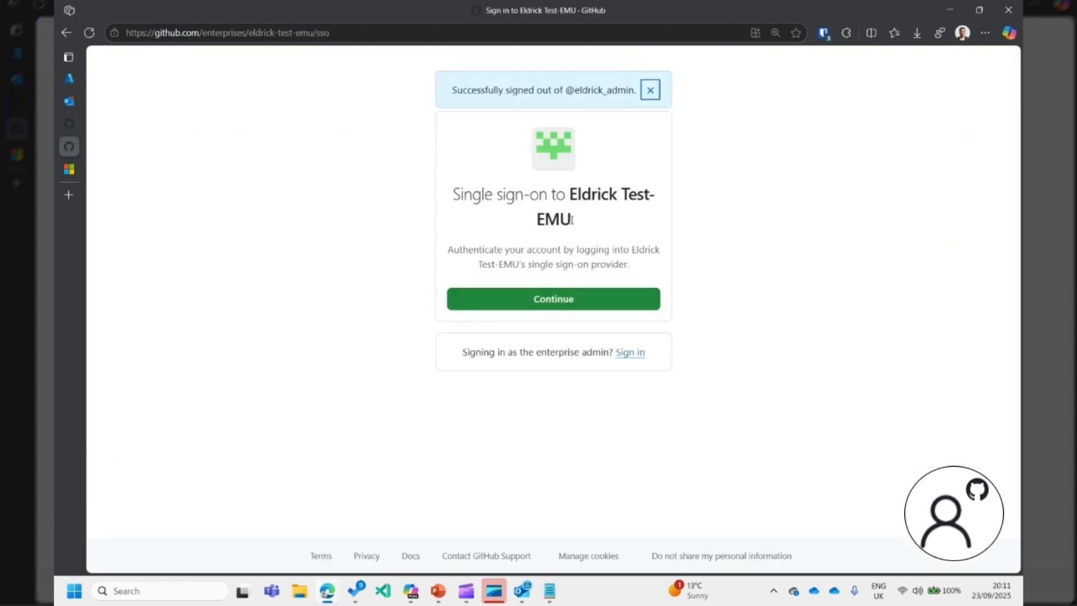
left_click(575, 299)
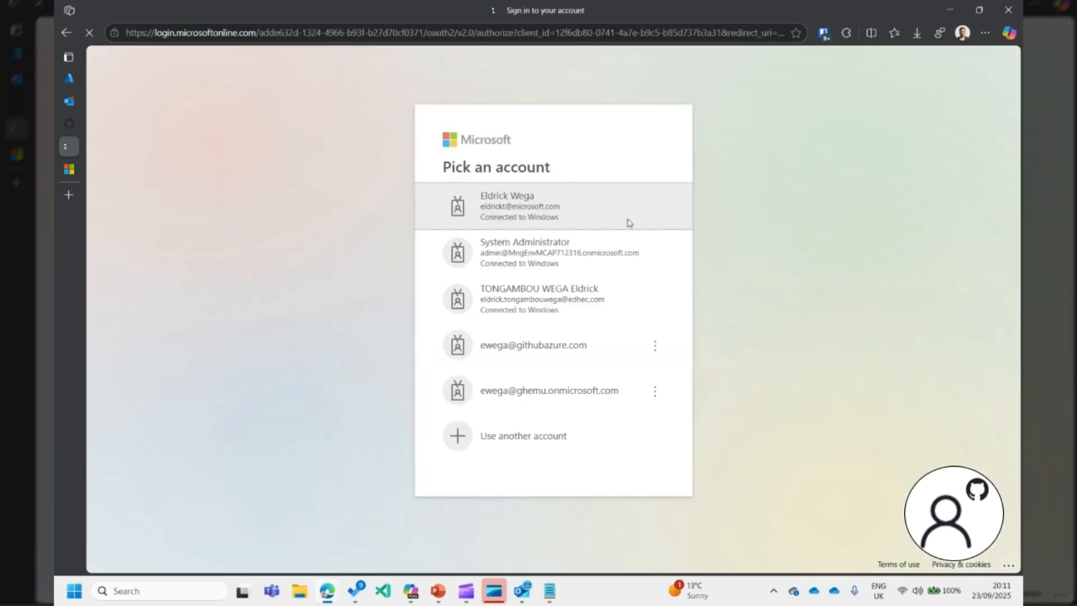
left_click(629, 222)
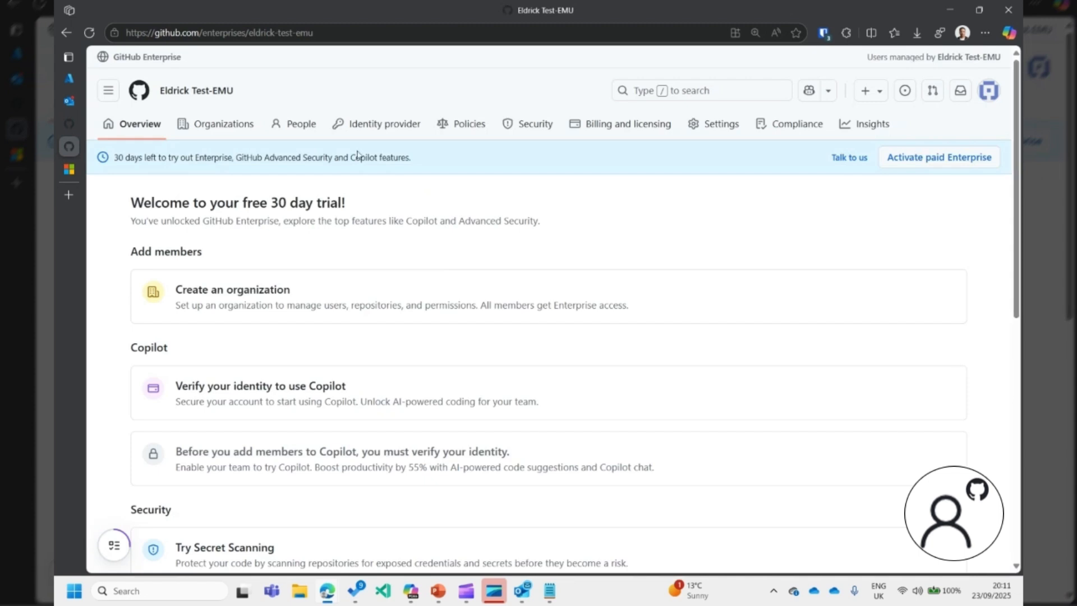
left_click(300, 124)
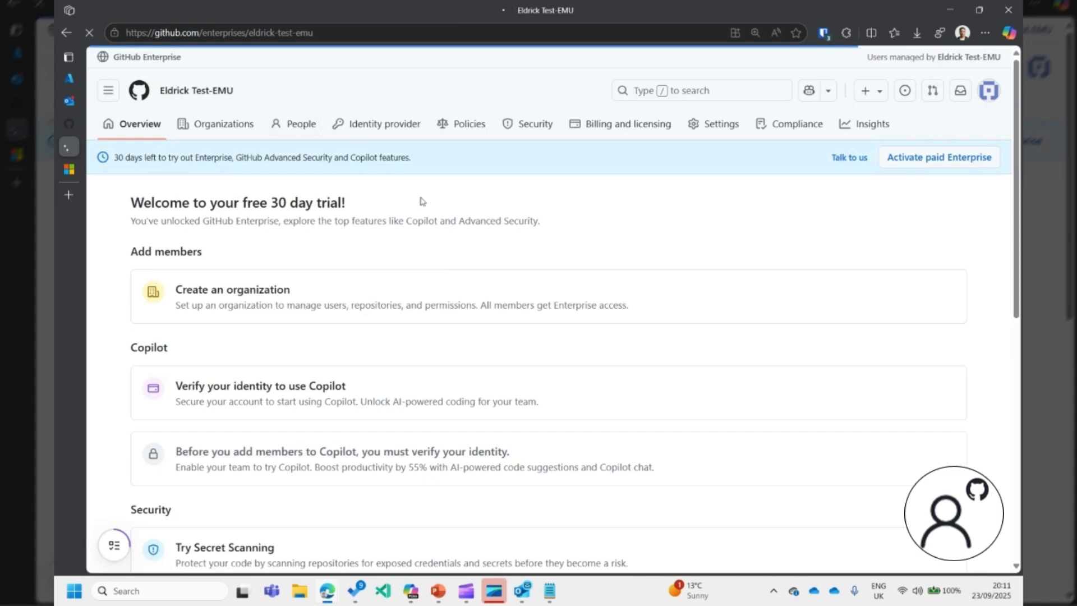
scroll(423, 204, "down", 4)
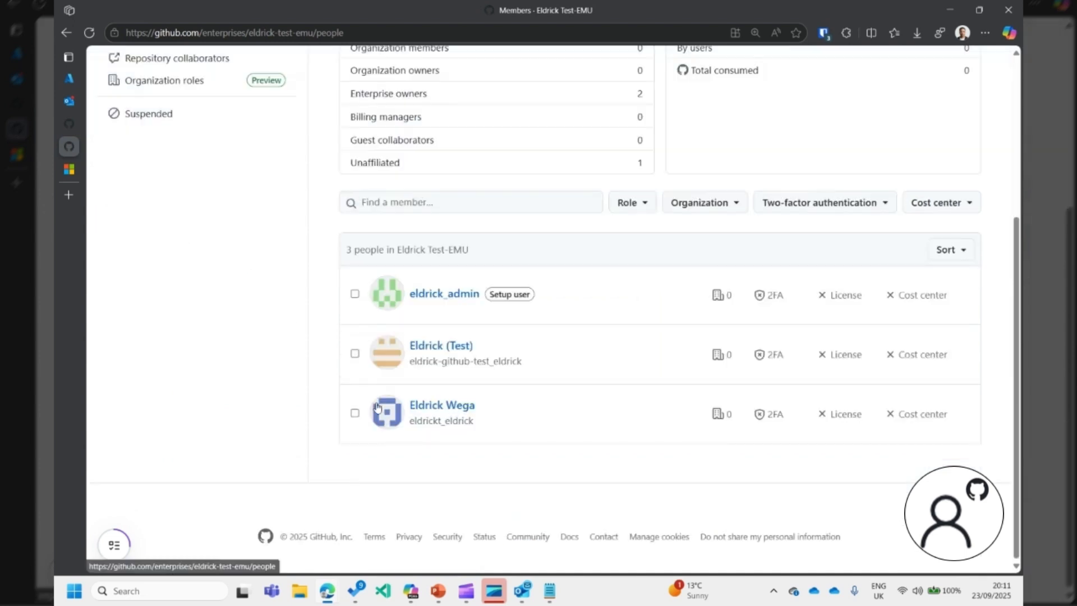
left_click_drag(484, 421, 411, 405)
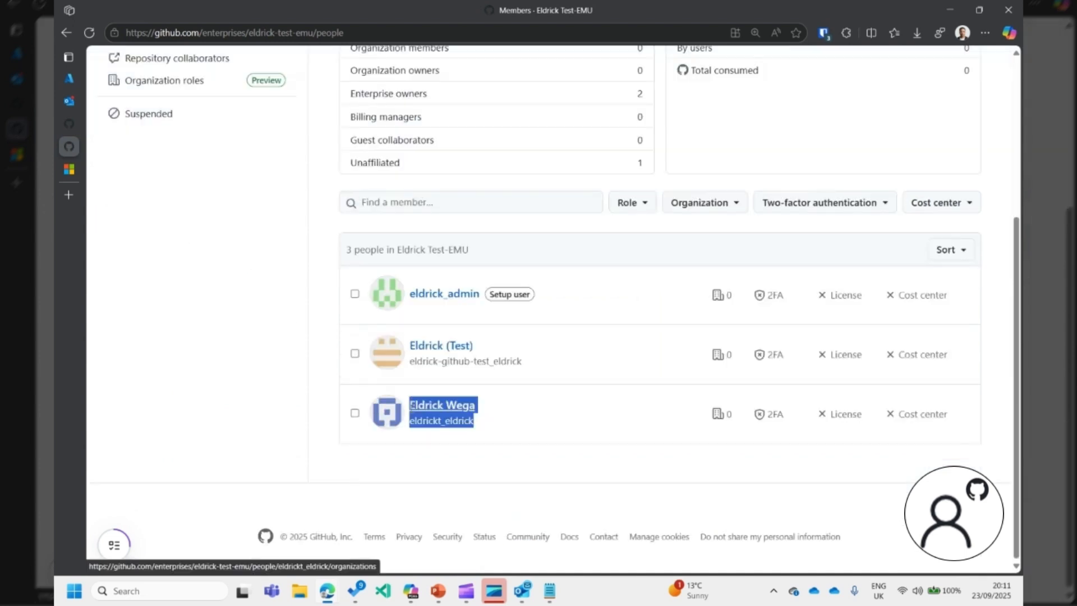
mouse_move(410, 412)
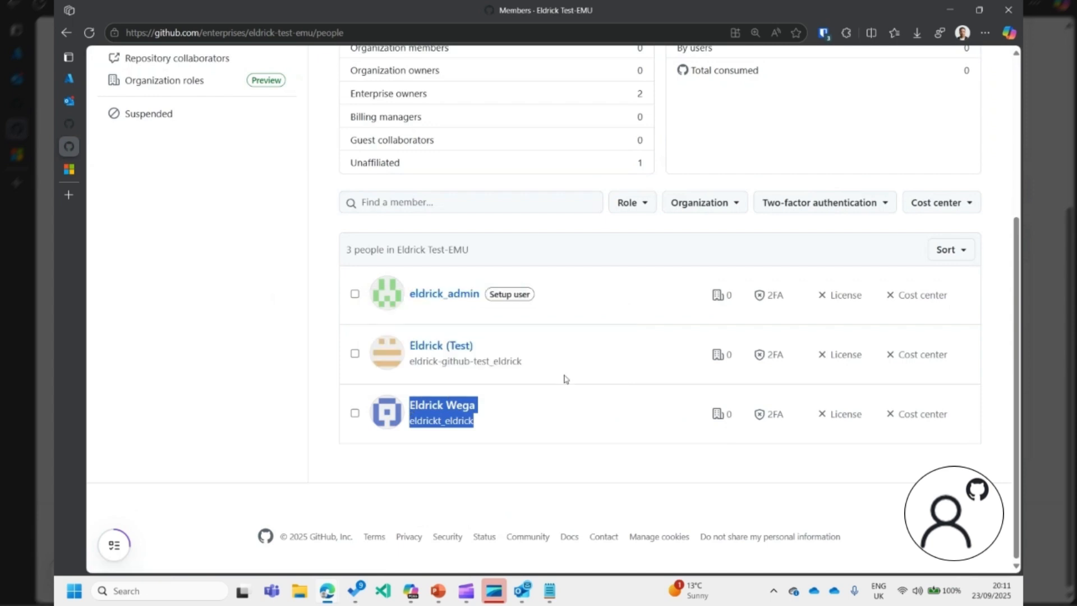
left_click_drag(565, 378, 405, 349)
left_click(313, 335)
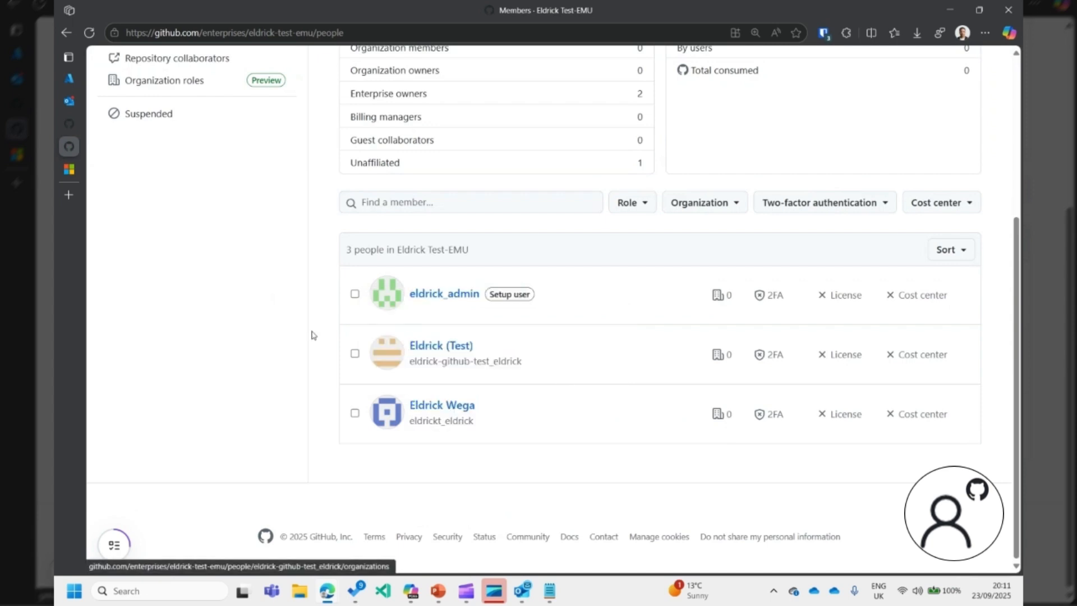
scroll(323, 338, "up", 1)
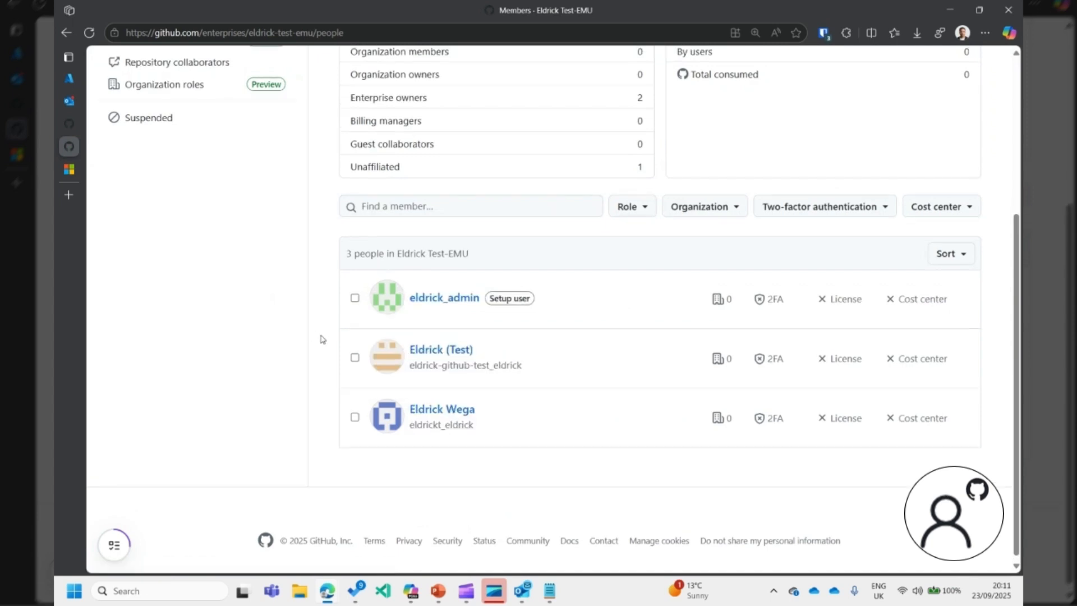
scroll(322, 339, "up", 4)
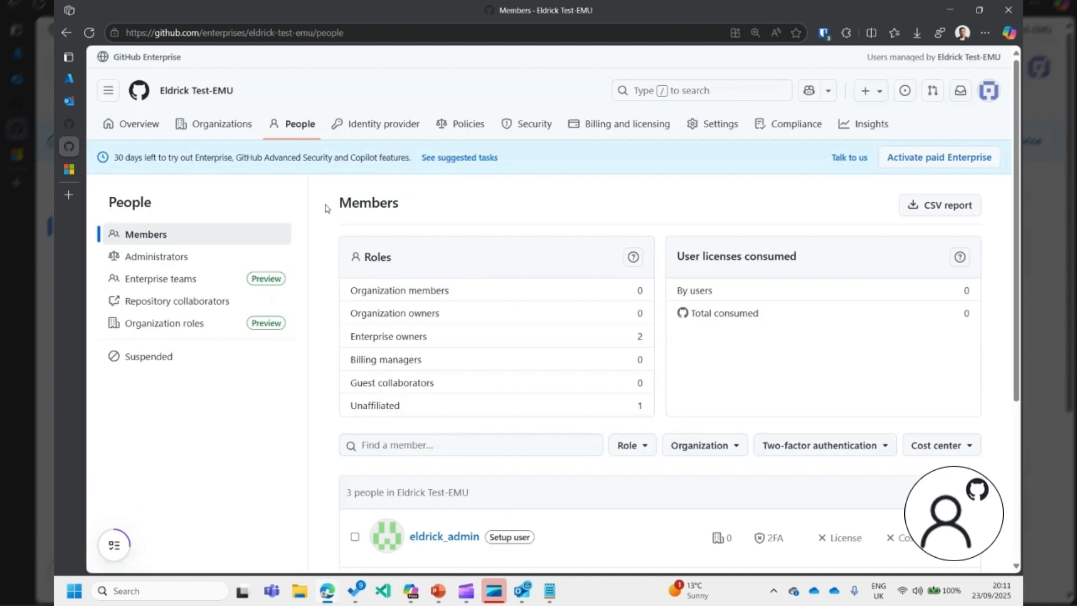
left_click(117, 123)
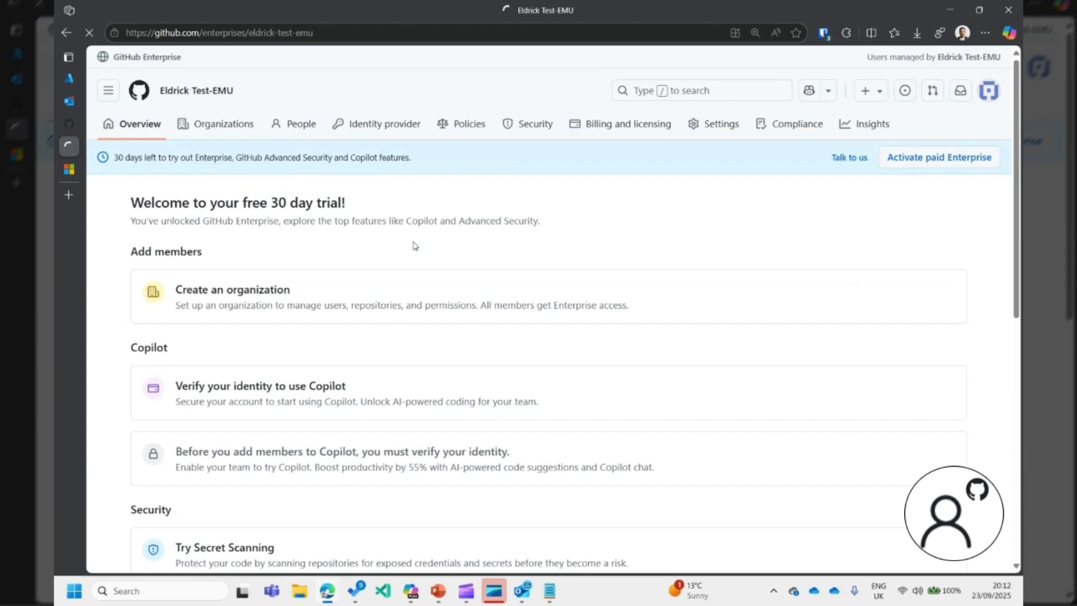